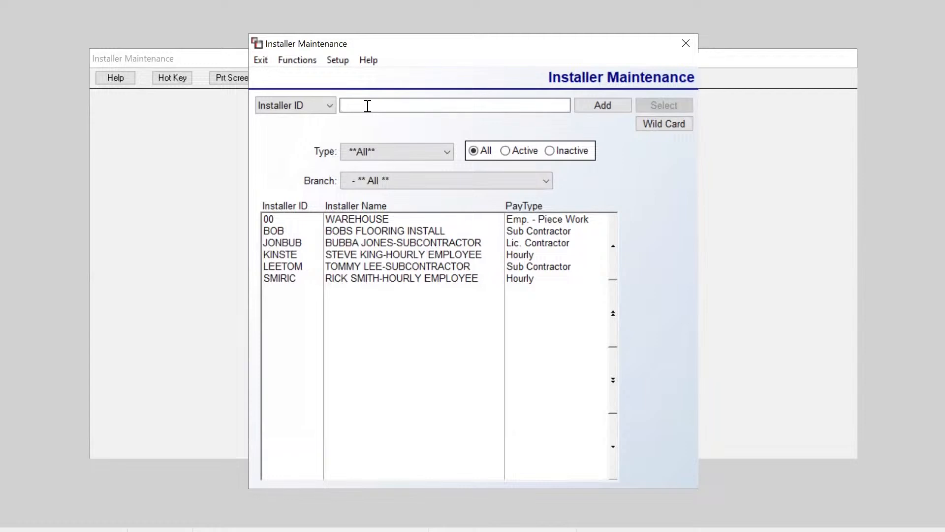
# Step: Clear the Installer ID search and open installer BOB's record with Edit Installer
pyautogui.write('SMOCK')
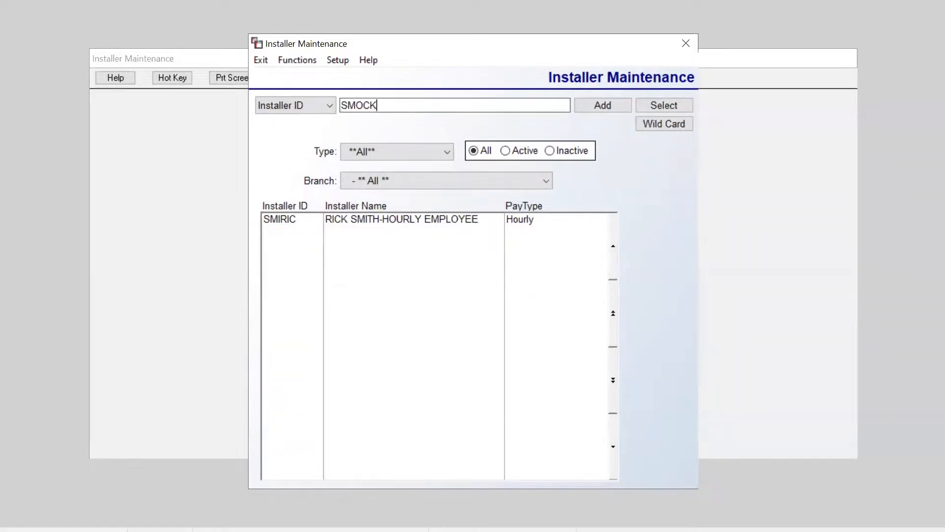
pyautogui.click(614, 105)
pyautogui.press('BackSpace')
pyautogui.press('BackSpace')
pyautogui.press('BackSpace')
pyautogui.press('BackSpace')
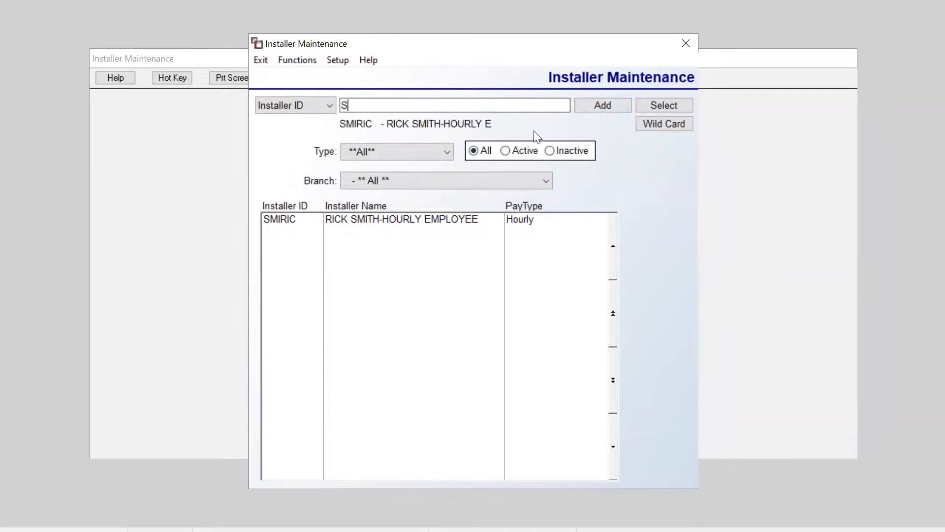
pyautogui.press('BackSpace')
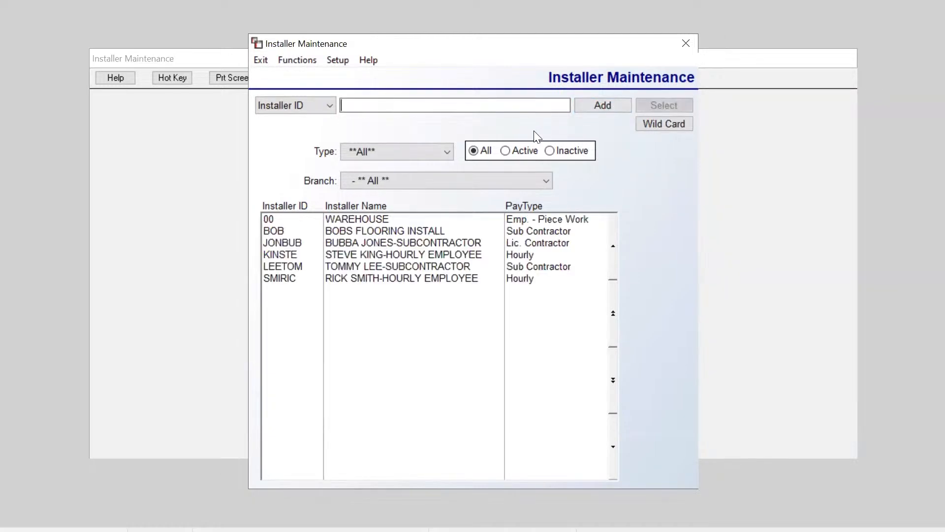
pyautogui.click(330, 231)
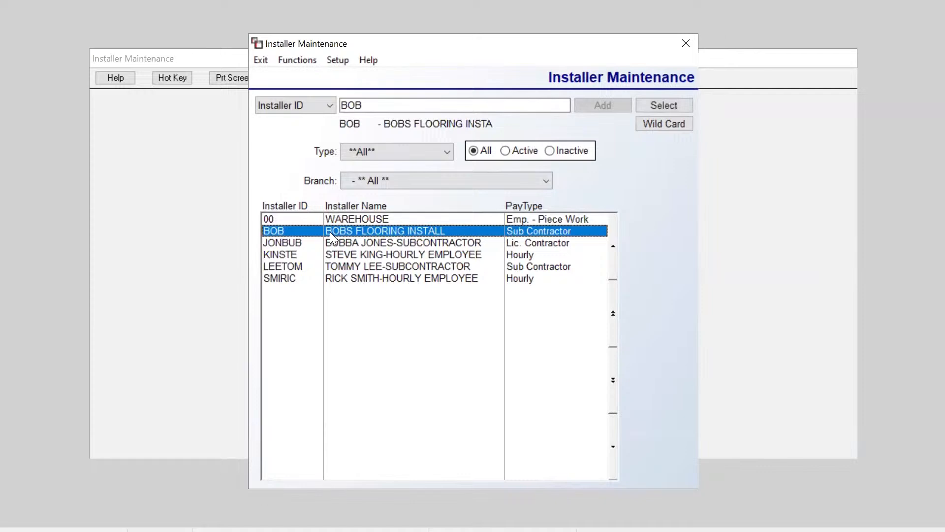
pyautogui.rightClick(330, 232)
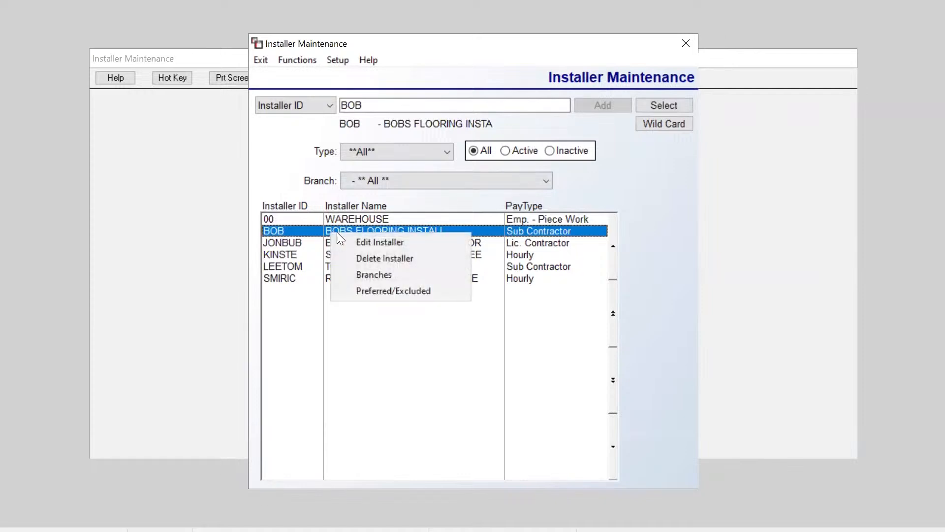
pyautogui.click(362, 242)
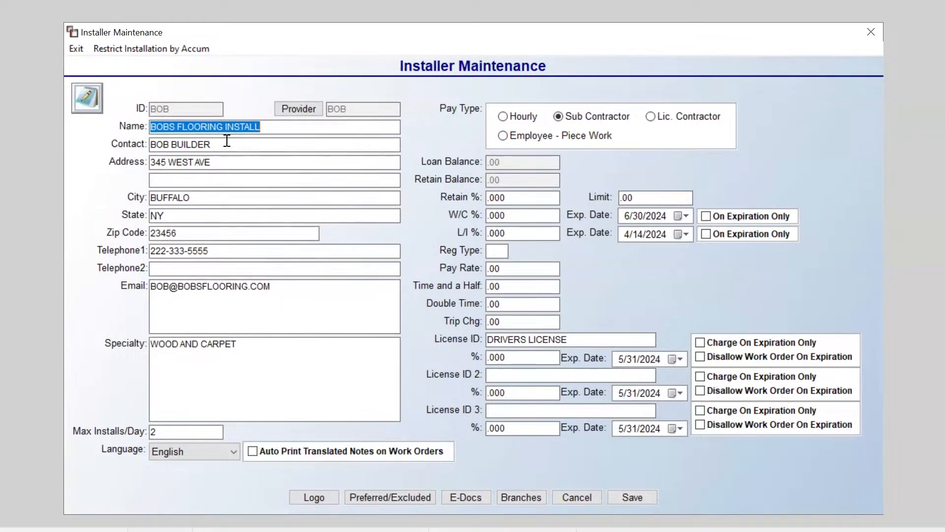
# Step: Review BOB's installer name, specialty text and max installs per day fields
pyautogui.click(277, 128)
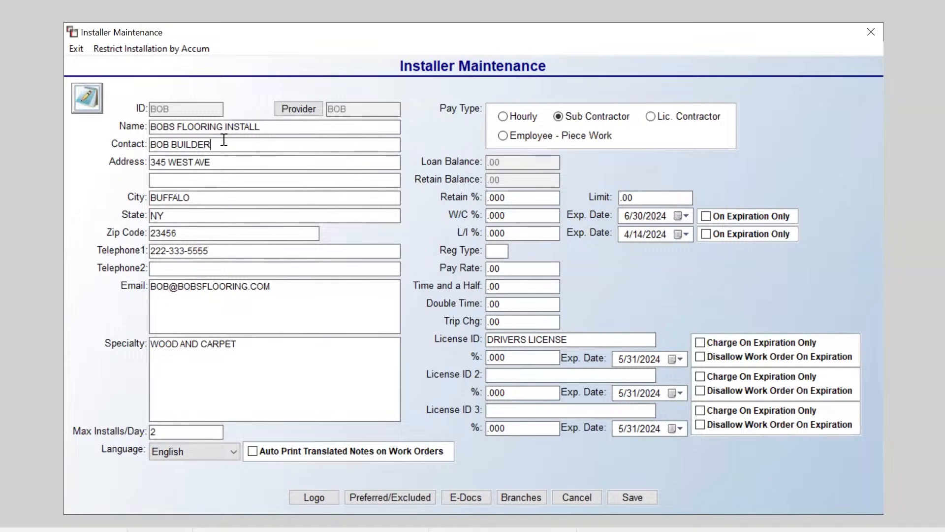
pyautogui.click(192, 358)
pyautogui.click(258, 346)
pyautogui.click(174, 433)
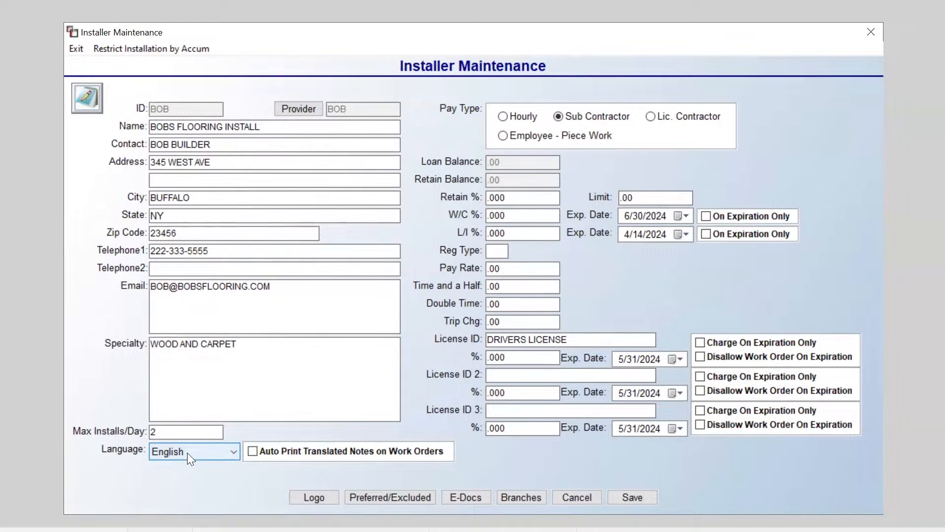
# Step: Set Language to Spanish, check Auto Print Translated Notes on Work Orders, then restore English
pyautogui.click(188, 453)
pyautogui.click(187, 477)
pyautogui.click(252, 452)
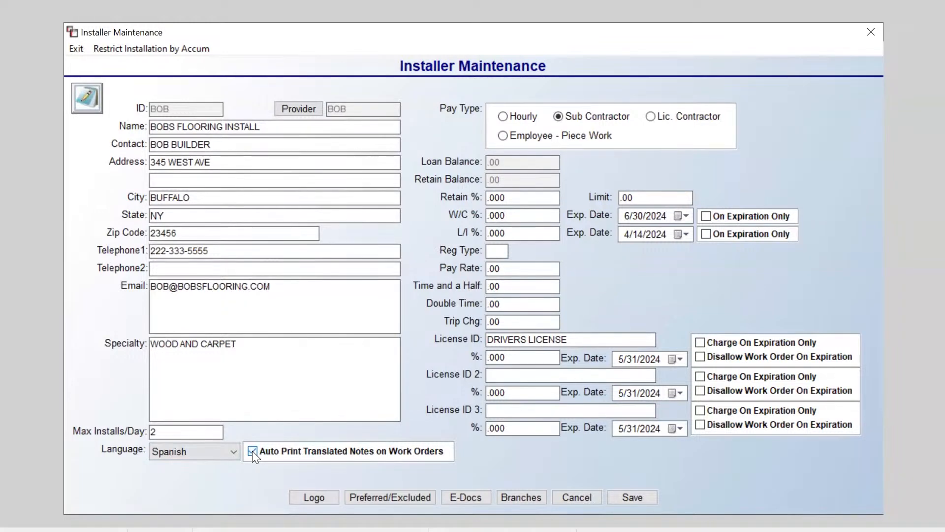
pyautogui.click(224, 454)
pyautogui.click(218, 467)
# Step: Toggle Disallow Work Order On Expiration for the DRIVERS LICENSE license
pyautogui.click(701, 357)
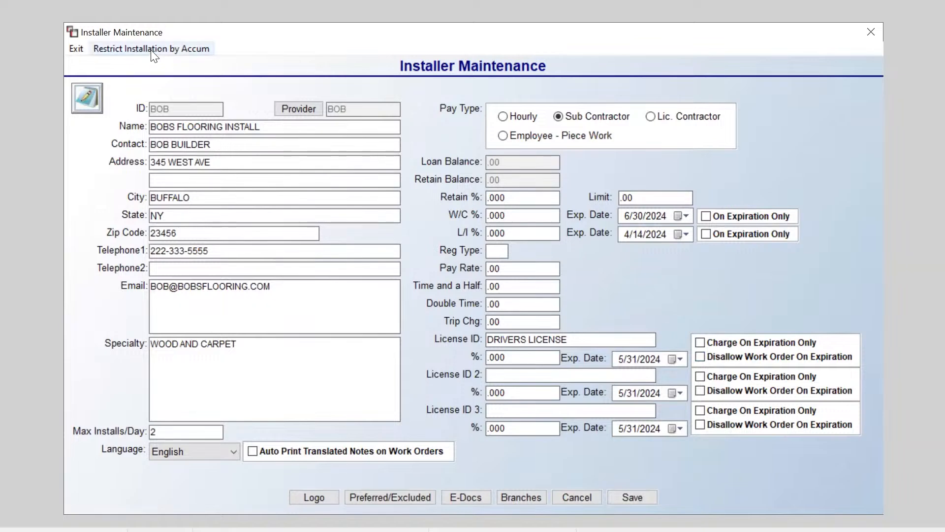
# Step: Review BOB's Restrict Installation by Accum list, toggling TILE off and back unchanged
pyautogui.click(191, 57)
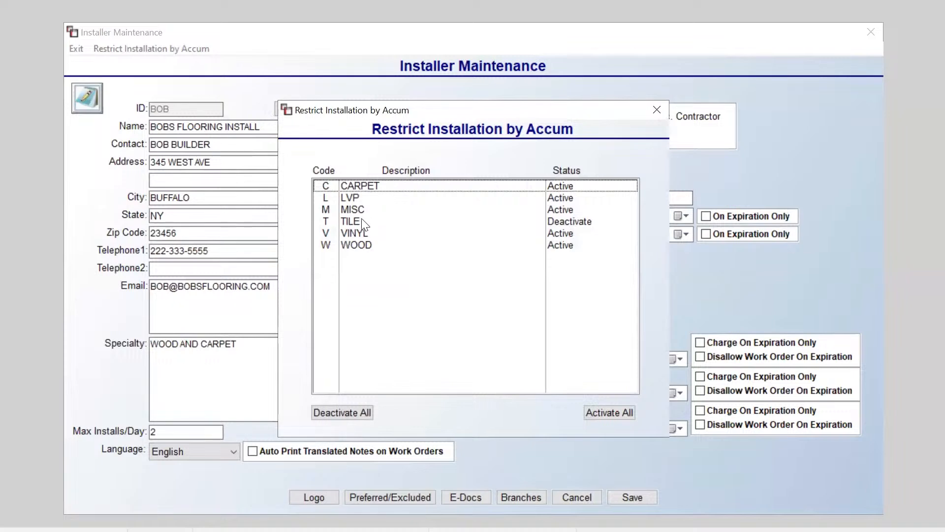
pyautogui.doubleClick(353, 222)
pyautogui.doubleClick(352, 222)
pyautogui.click(667, 112)
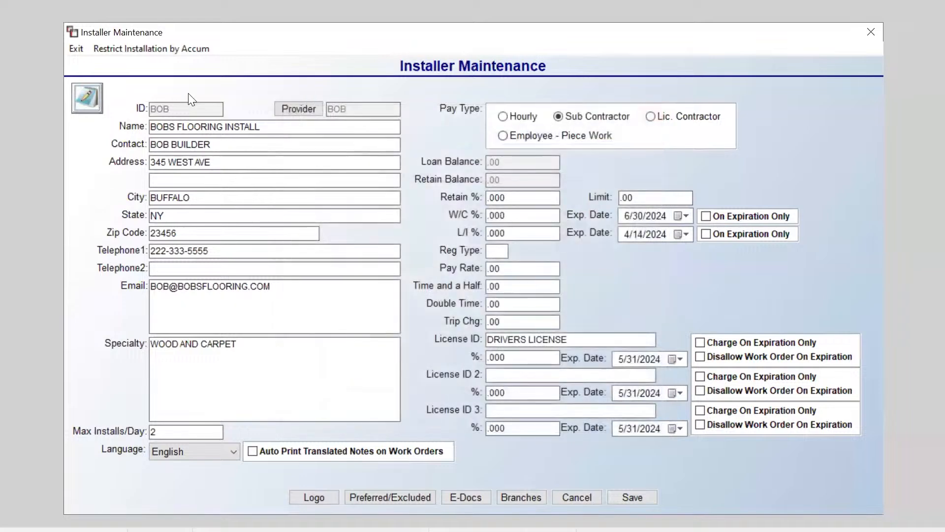
# Step: Check BOB's installer notes without changes and close the installer record
pyautogui.click(84, 99)
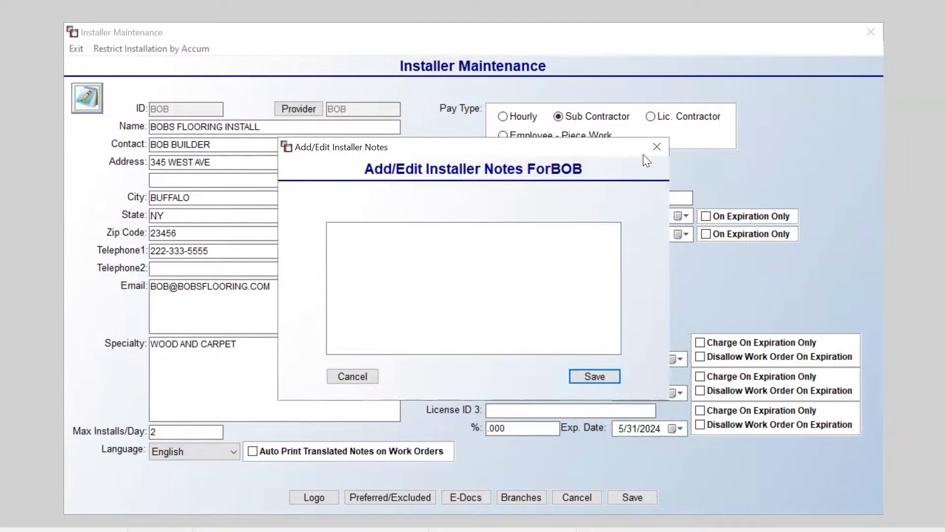
pyautogui.click(657, 146)
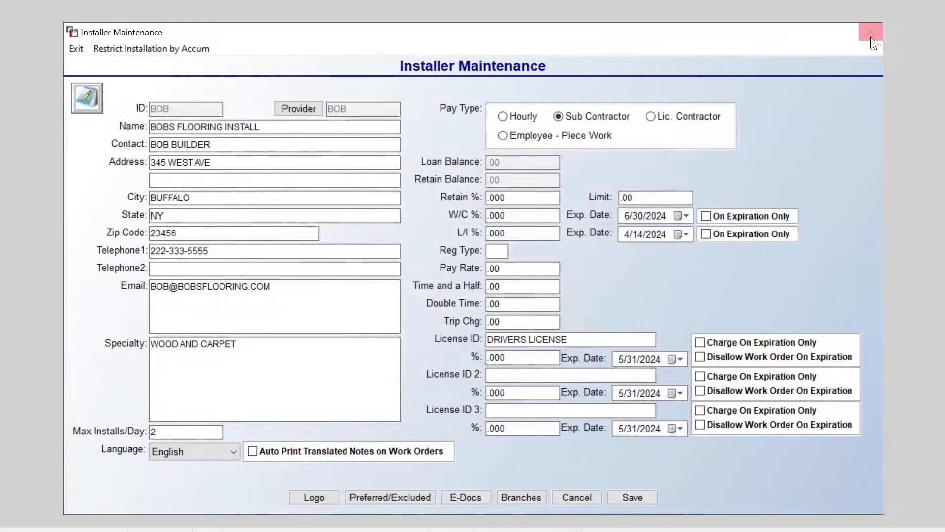
pyautogui.click(871, 35)
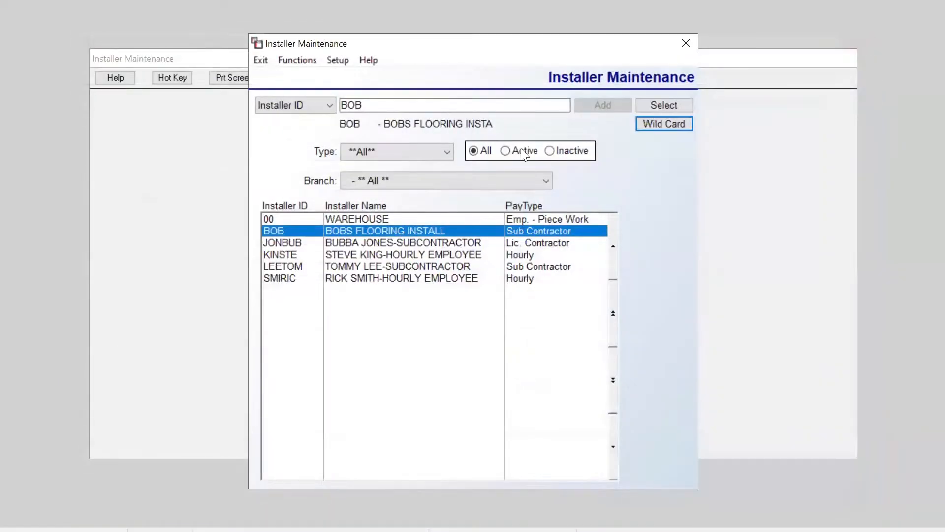
# Step: Go to Sales Processing > Order Entry/Maintenance with the EMAIL printer and open job 100009
pyautogui.click(685, 44)
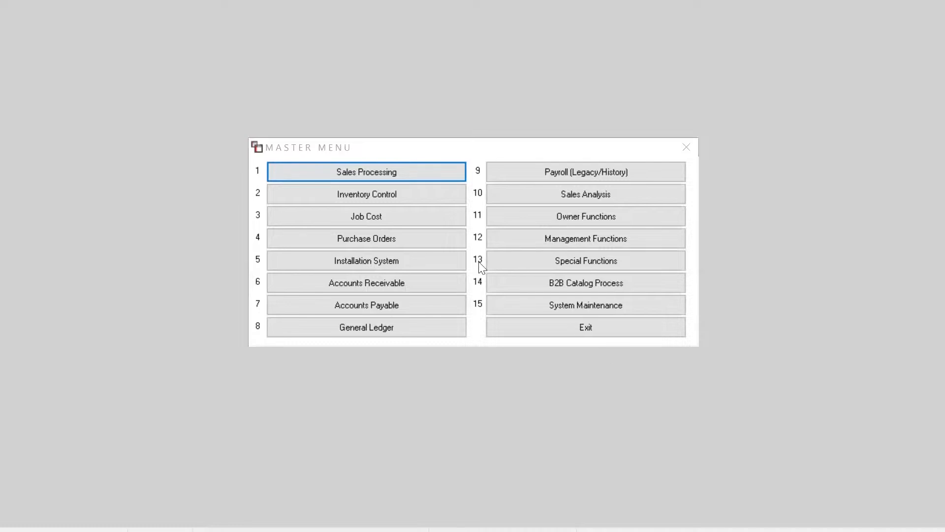
pyautogui.click(375, 170)
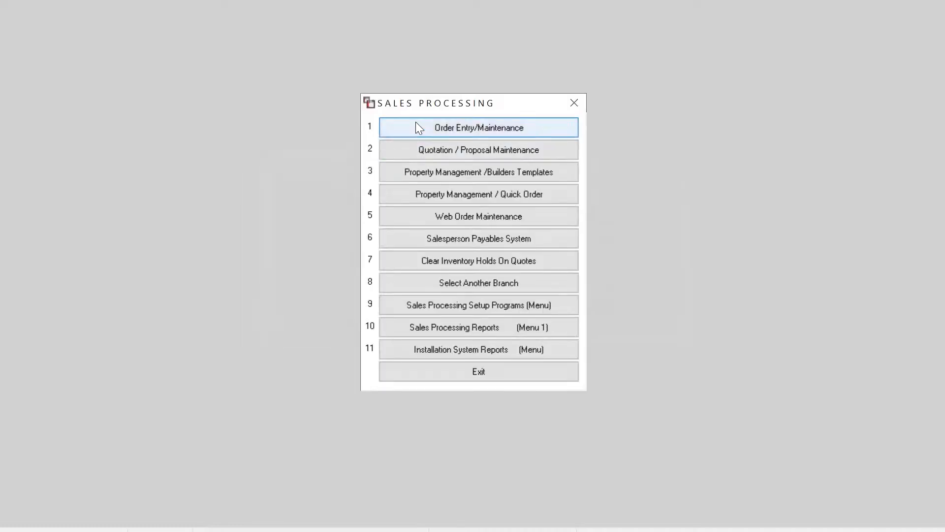
pyautogui.click(417, 124)
pyautogui.press('Return')
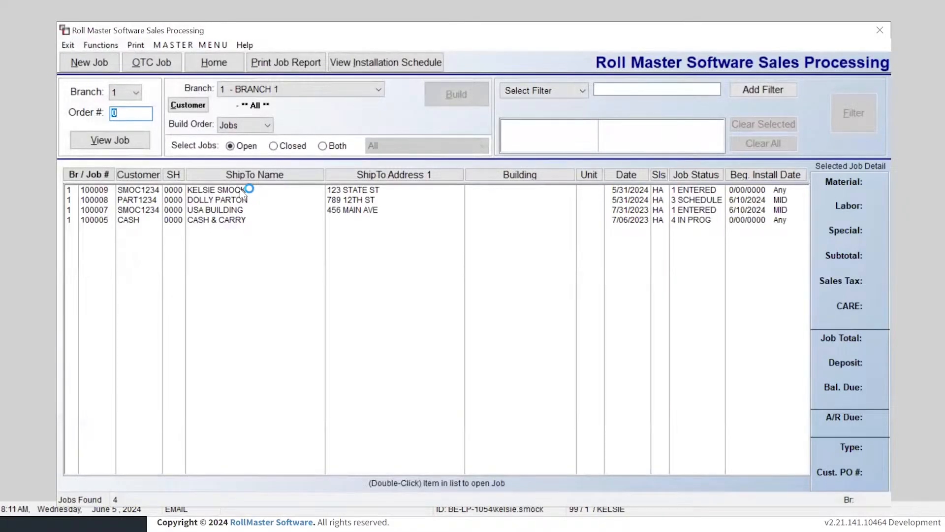
pyautogui.click(243, 191)
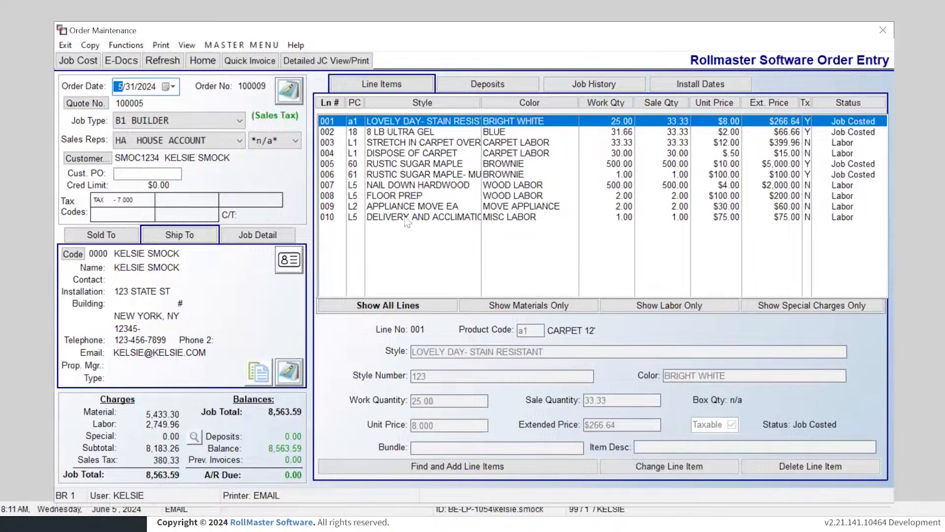
# Step: Inspect line items 003, 004 and 007, then bring up the order's install dates
pyautogui.click(387, 143)
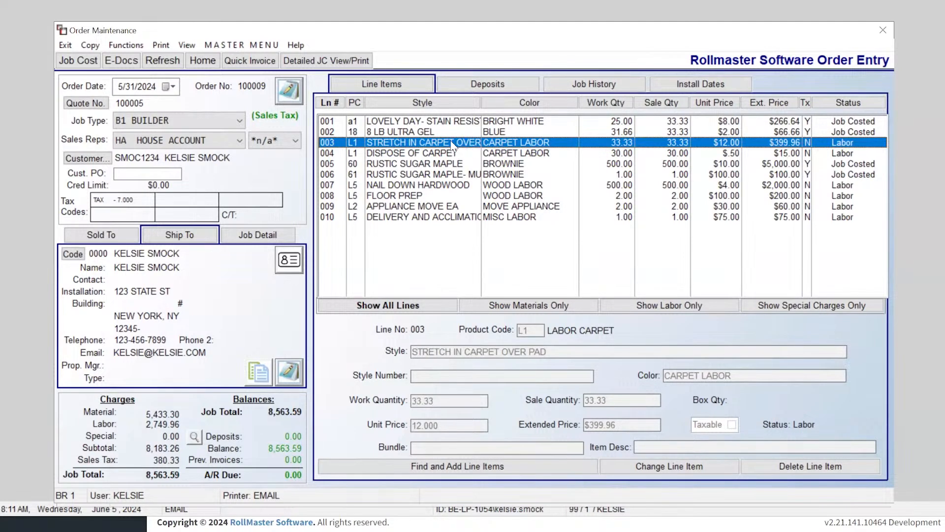
pyautogui.click(393, 154)
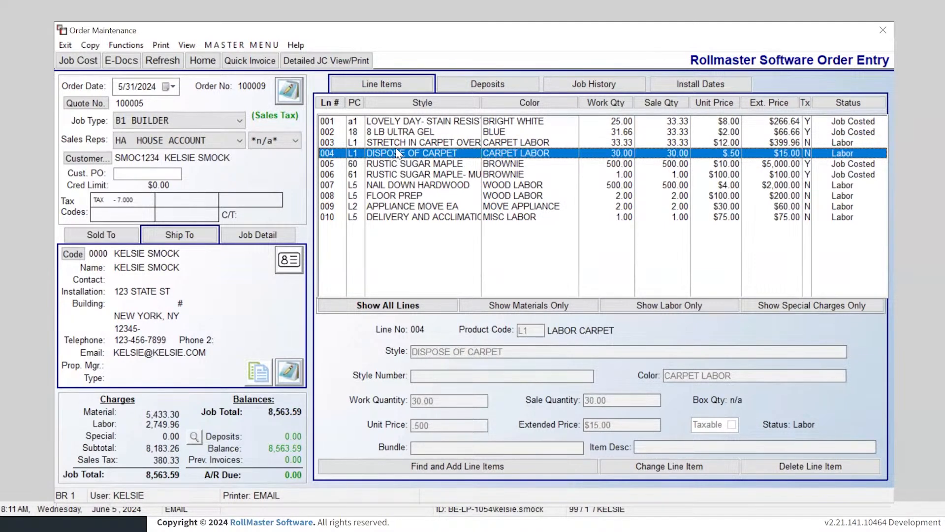
pyautogui.click(397, 143)
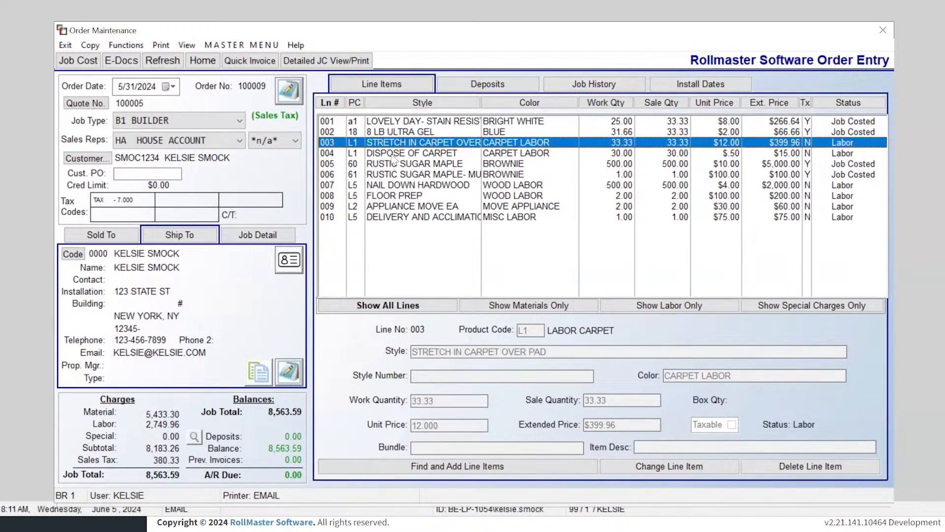
pyautogui.click(393, 156)
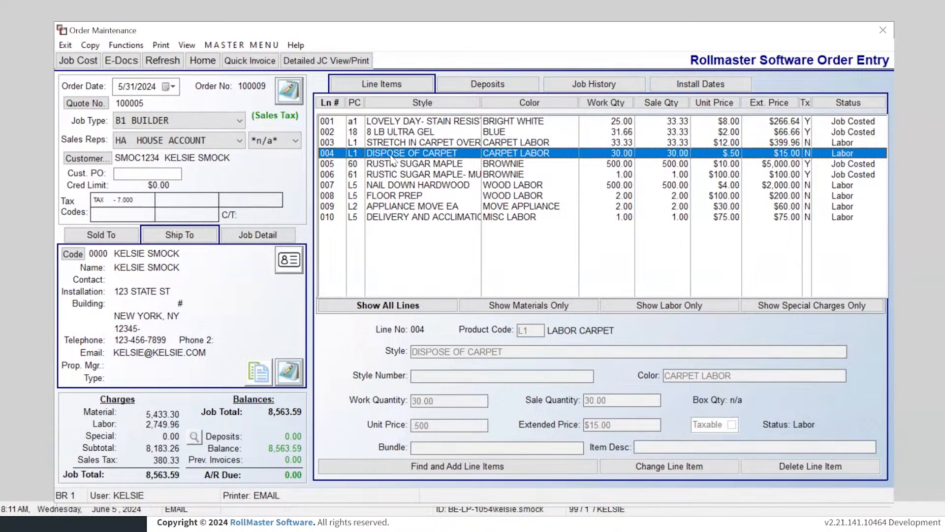
pyautogui.rightClick(397, 148)
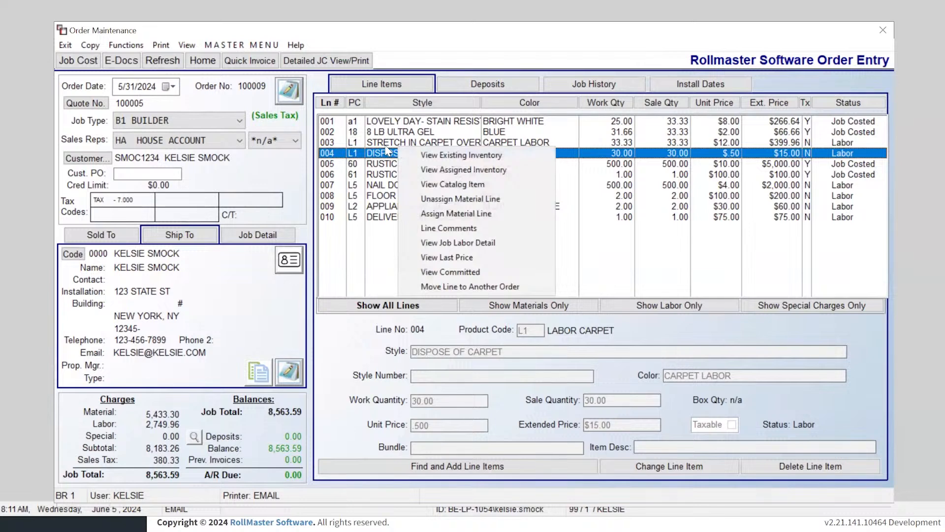
pyautogui.click(386, 147)
pyautogui.click(387, 156)
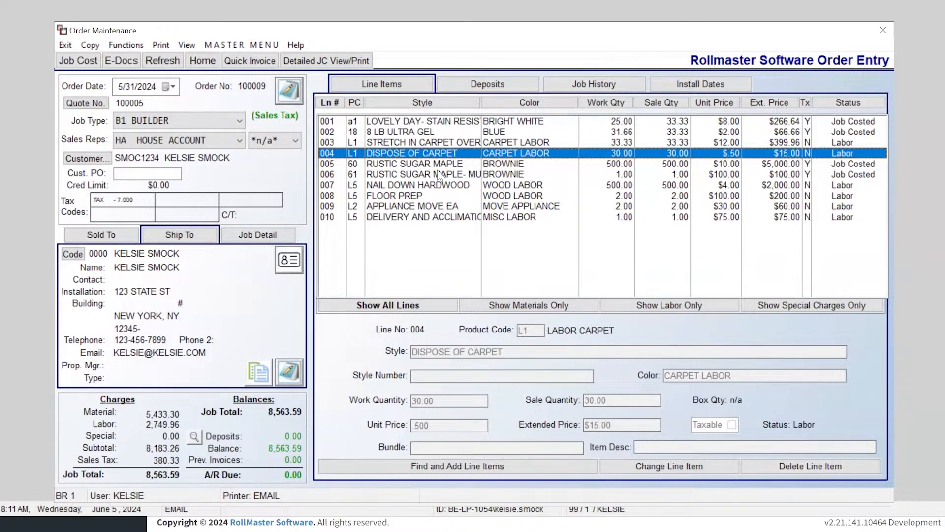
pyautogui.click(405, 186)
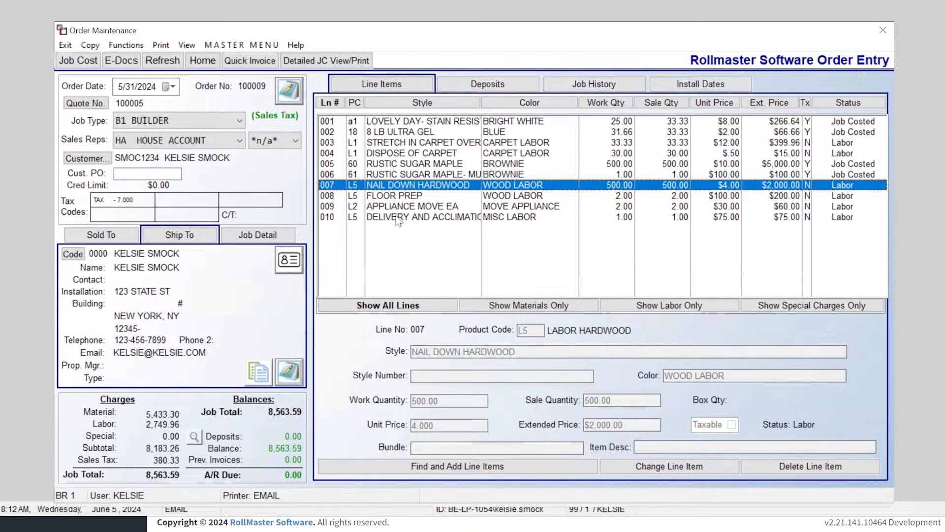
pyautogui.click(694, 83)
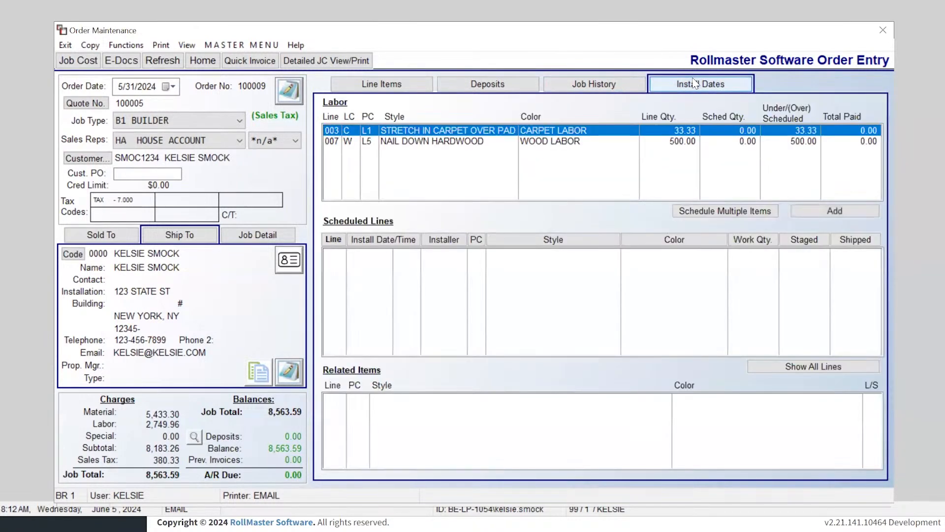
pyautogui.click(408, 142)
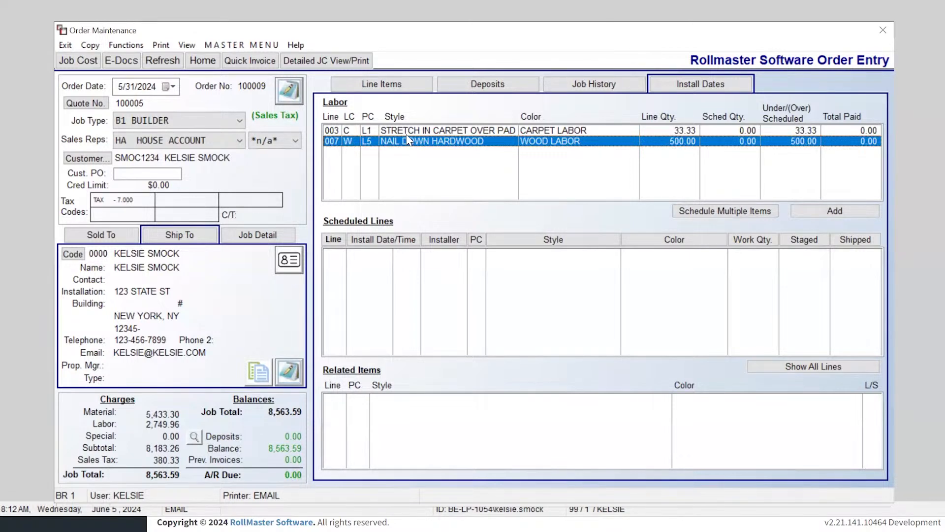
pyautogui.click(407, 135)
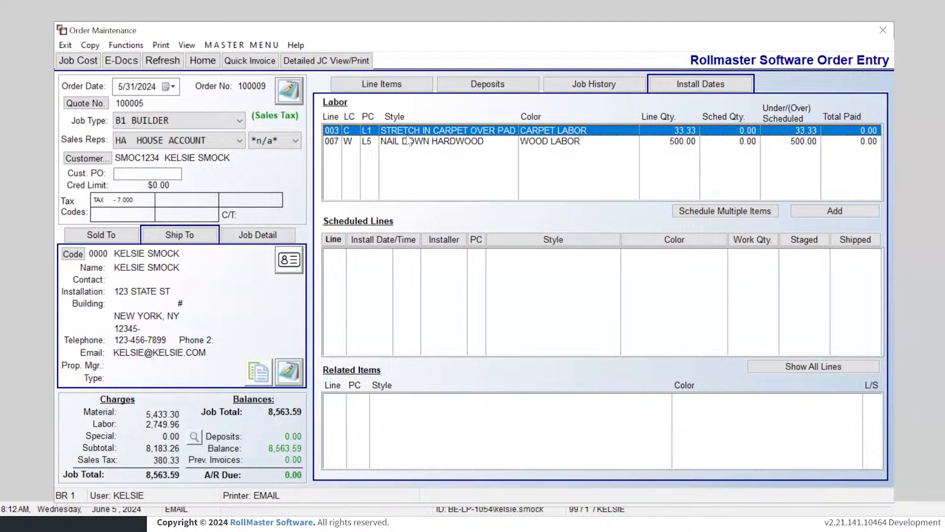
# Step: Open line 003 Stretch In Carpet Over Pad details from the line items and close unchanged
pyautogui.click(391, 85)
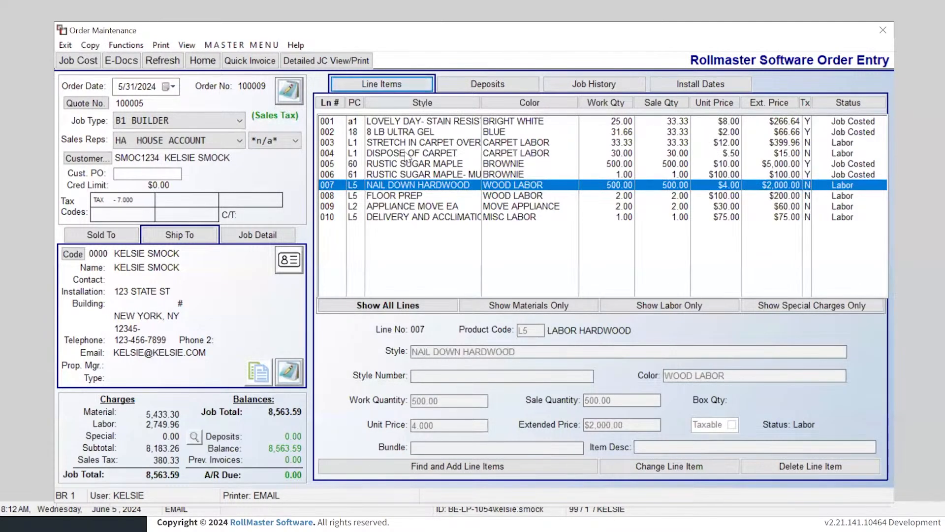
pyautogui.click(402, 144)
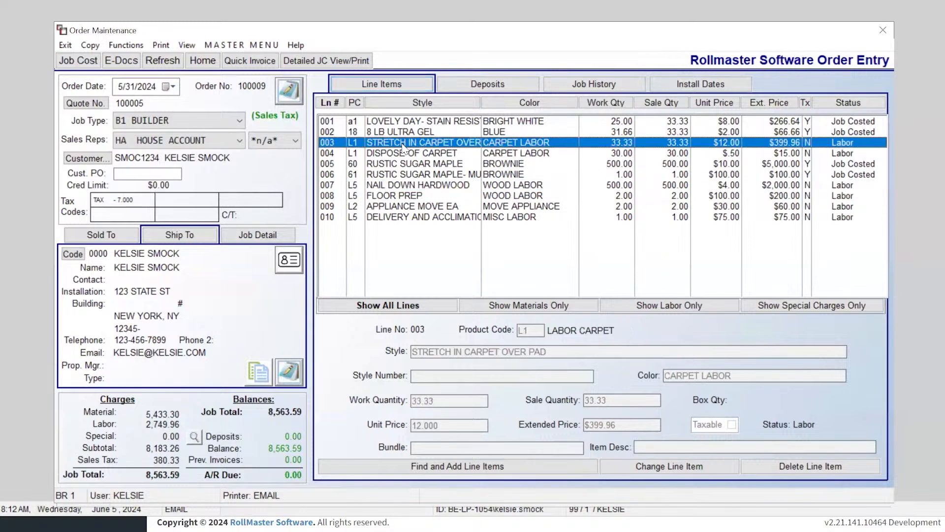
pyautogui.doubleClick(402, 143)
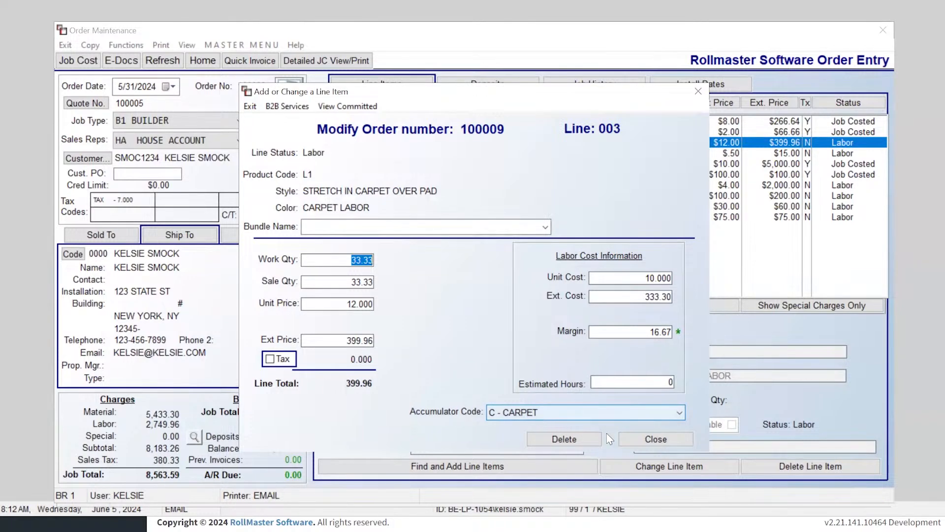
pyautogui.click(652, 438)
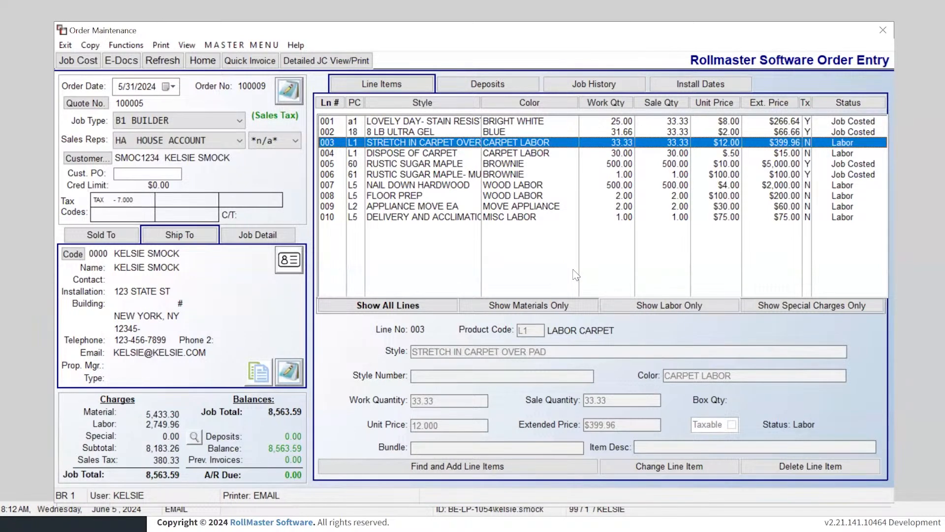
# Step: Give line 010 Delivery and Acclimation accumulator code M - MISC and view install dates
pyautogui.click(394, 218)
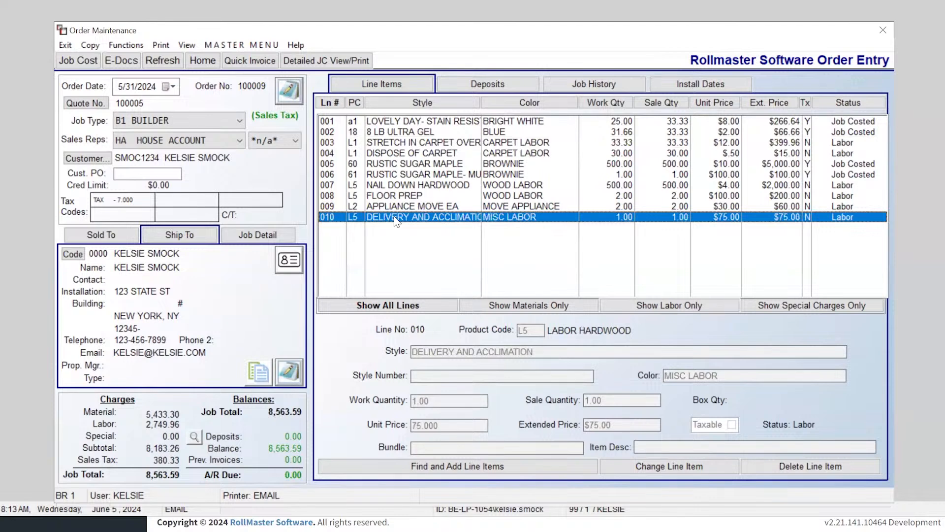
pyautogui.doubleClick(396, 221)
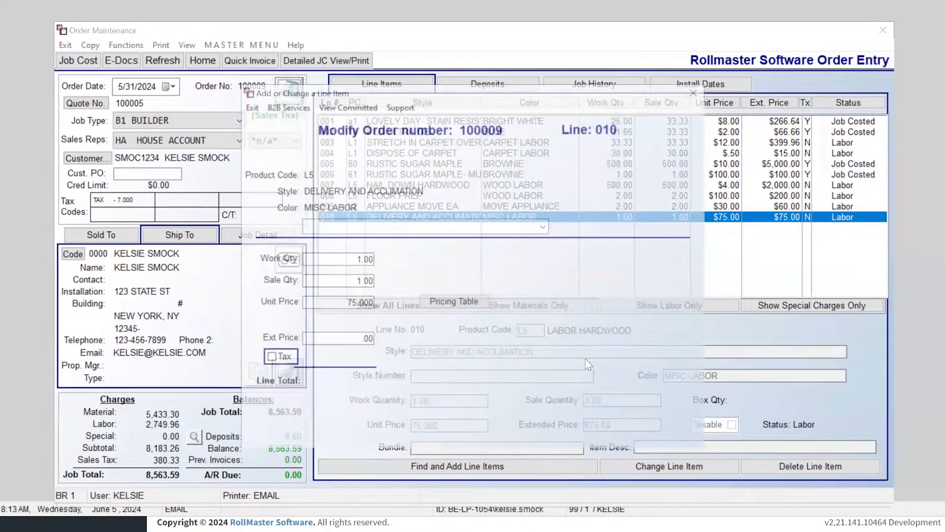
pyautogui.click(595, 412)
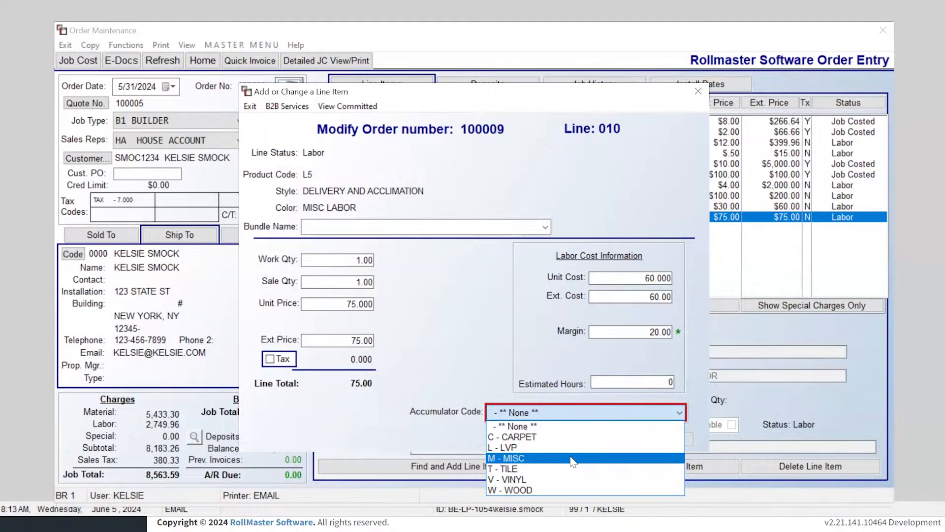
pyautogui.click(525, 459)
pyautogui.click(655, 439)
pyautogui.click(695, 88)
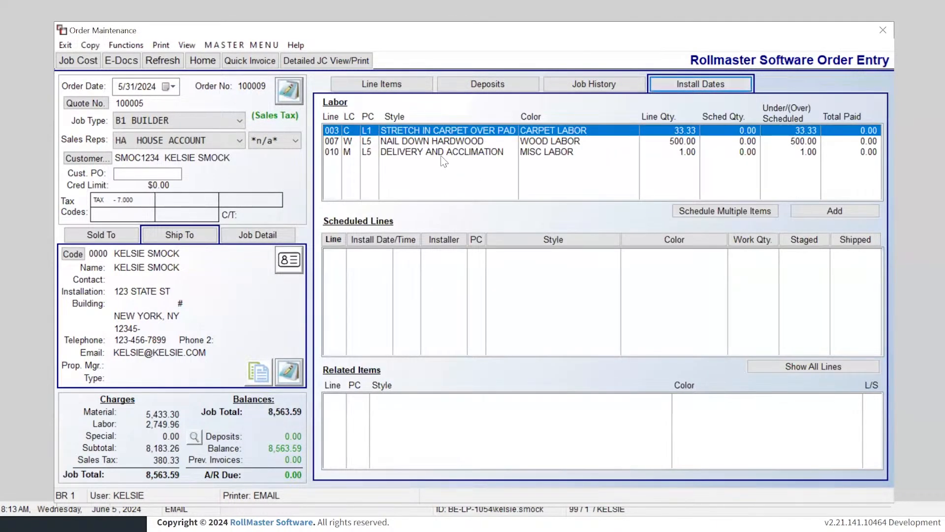
pyautogui.click(443, 153)
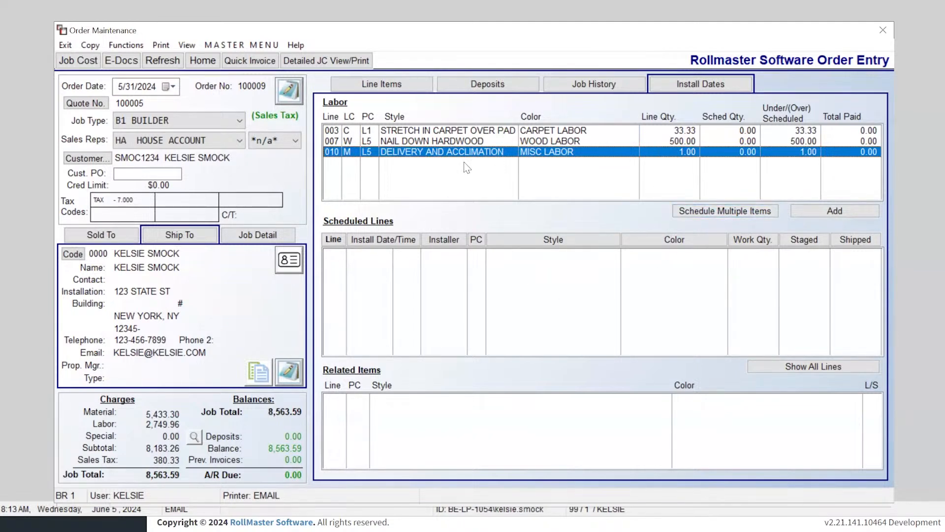
# Step: Add a 6/10/2024 AM install for line 010 assigned to installer BOB
pyautogui.click(836, 214)
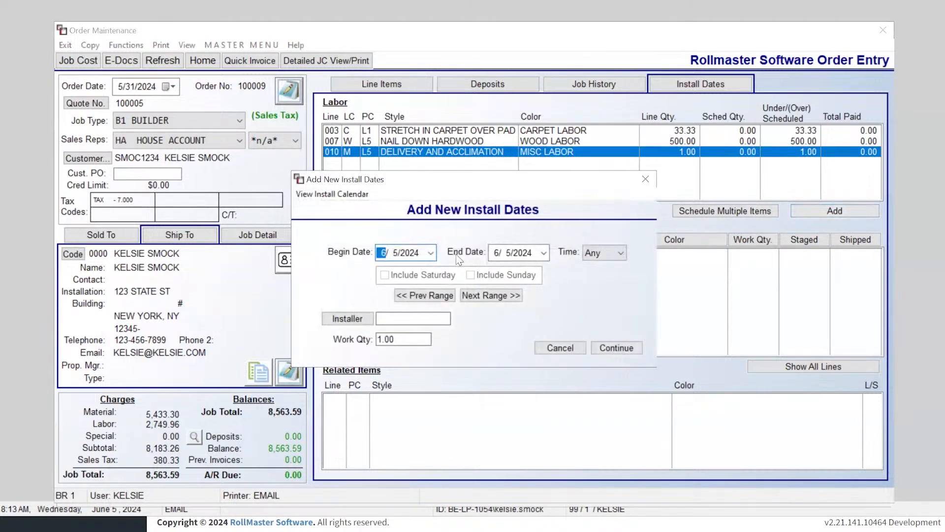
pyautogui.click(432, 253)
pyautogui.click(408, 319)
pyautogui.click(608, 251)
pyautogui.click(341, 320)
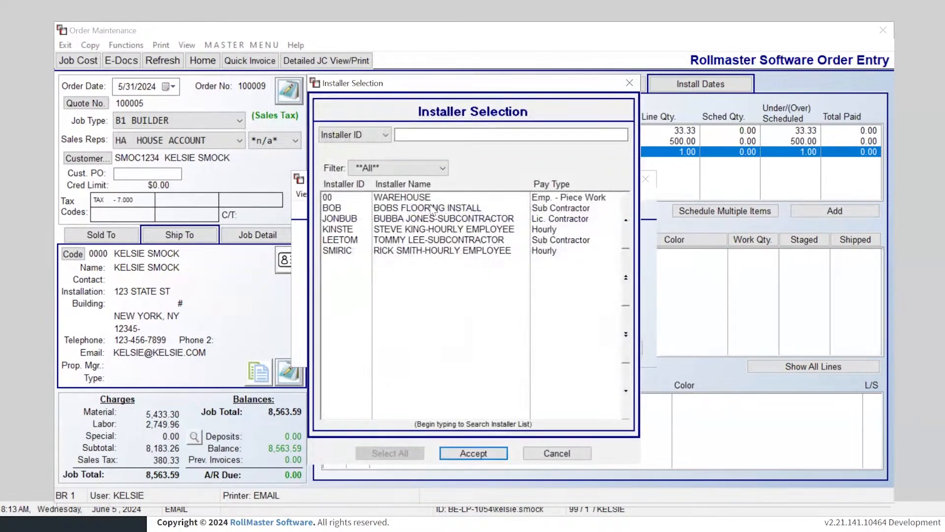
pyautogui.doubleClick(436, 210)
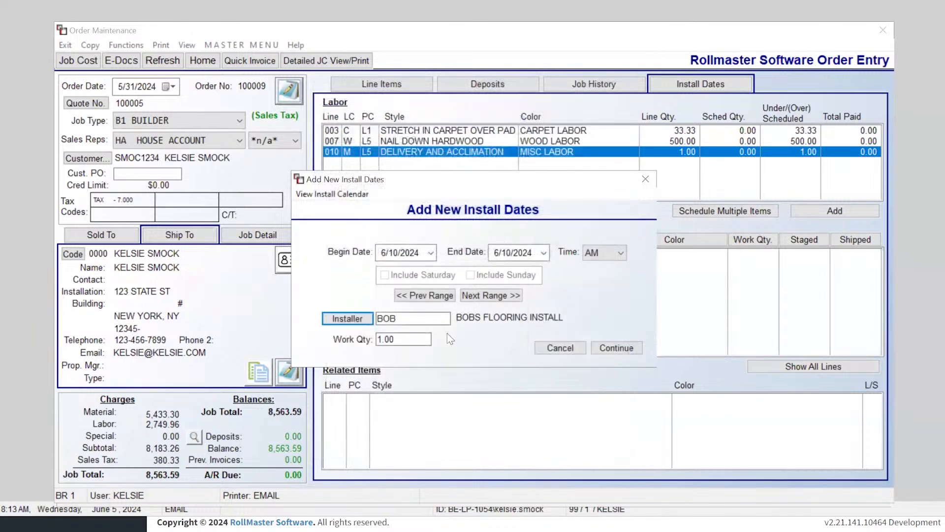
pyautogui.click(617, 348)
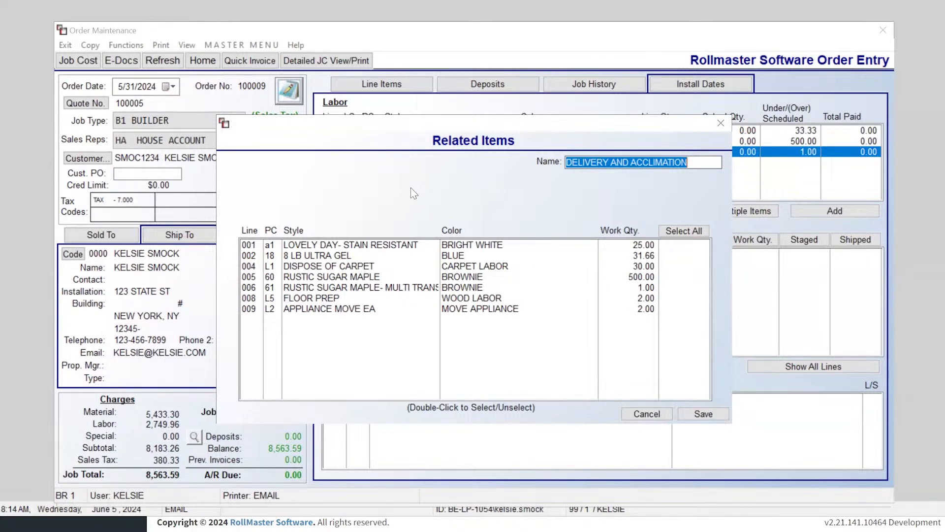
# Step: Mark lines 001, 002, 006 and 005 as related items (Y) and save
pyautogui.doubleClick(387, 246)
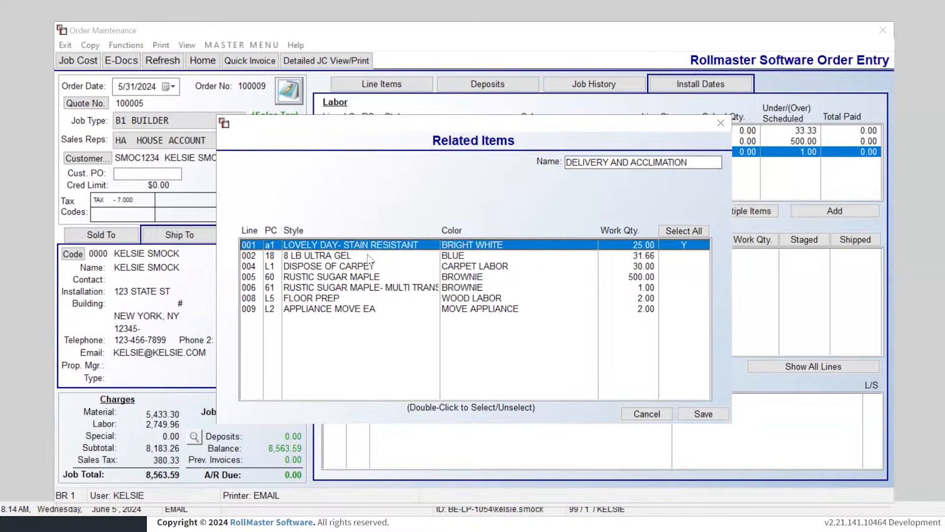
pyautogui.click(366, 256)
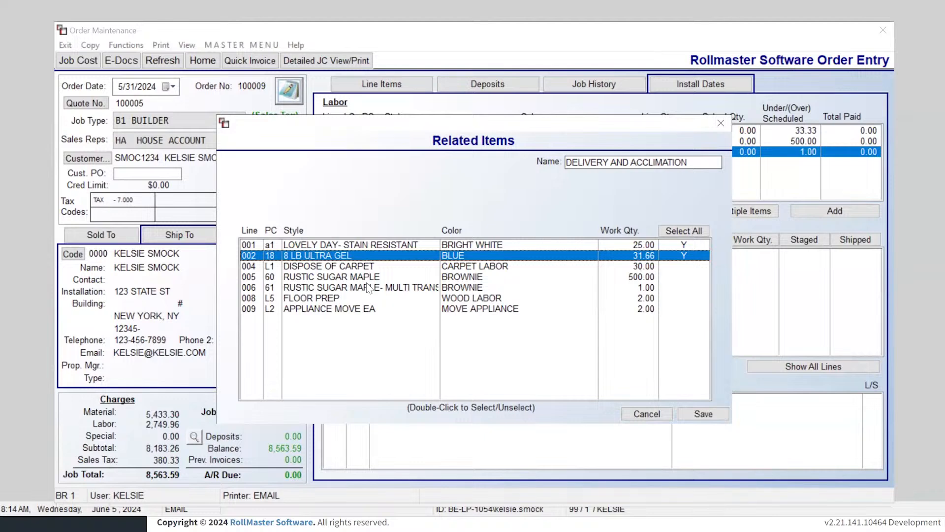
pyautogui.doubleClick(313, 288)
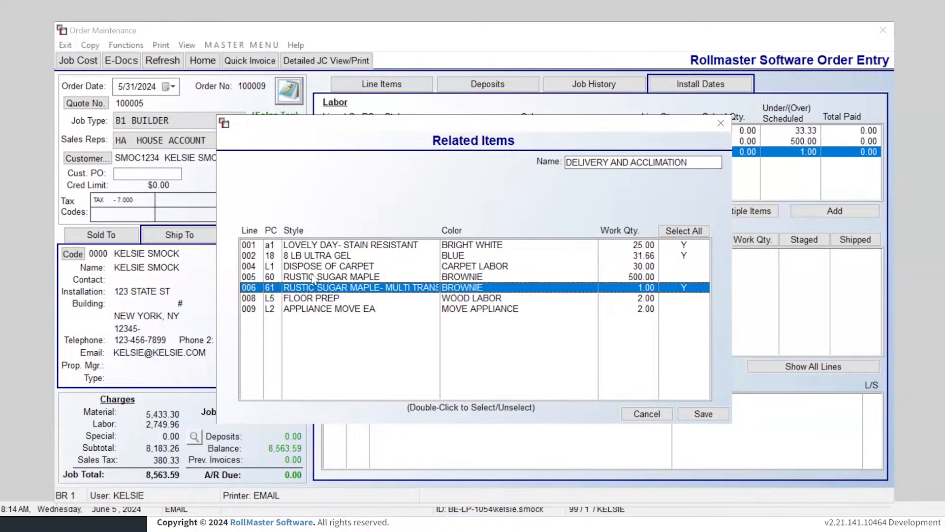
pyautogui.click(313, 276)
pyautogui.click(714, 415)
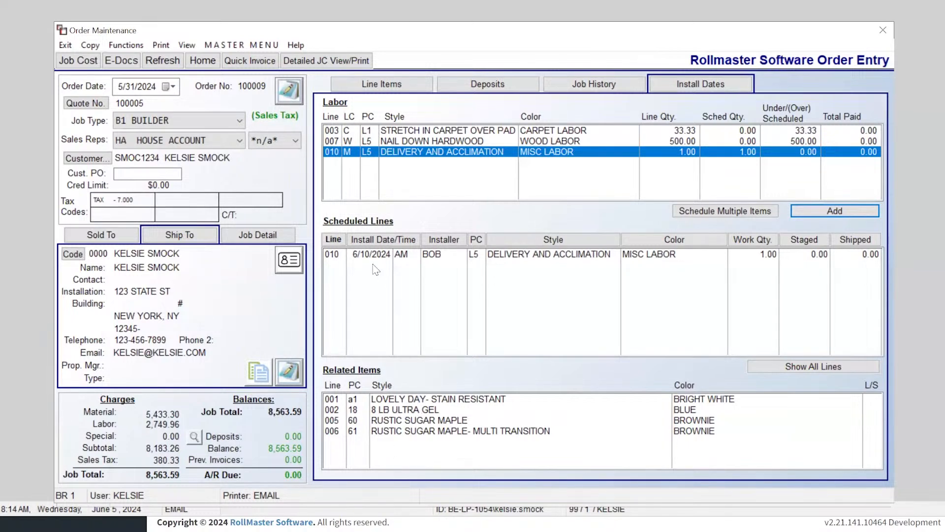
# Step: Look over the scheduled Delivery and Acclimation entry's actions, then select line 007 NAIL DOWN HARDWOOD
pyautogui.click(366, 253)
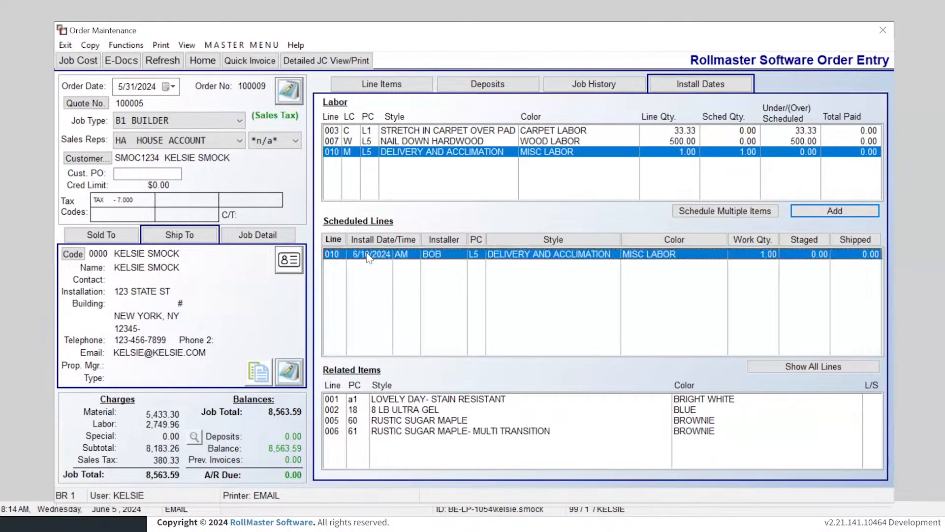
pyautogui.rightClick(368, 256)
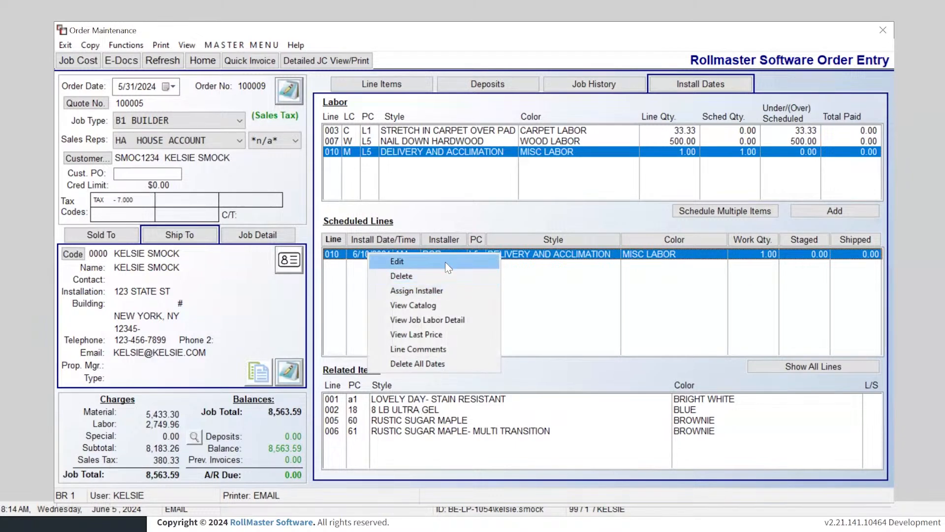
pyautogui.click(461, 213)
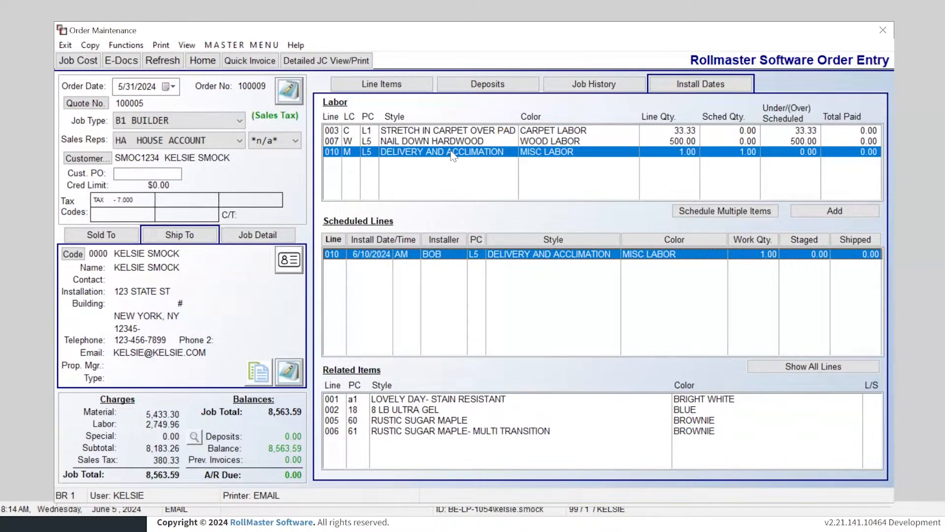
pyautogui.click(436, 143)
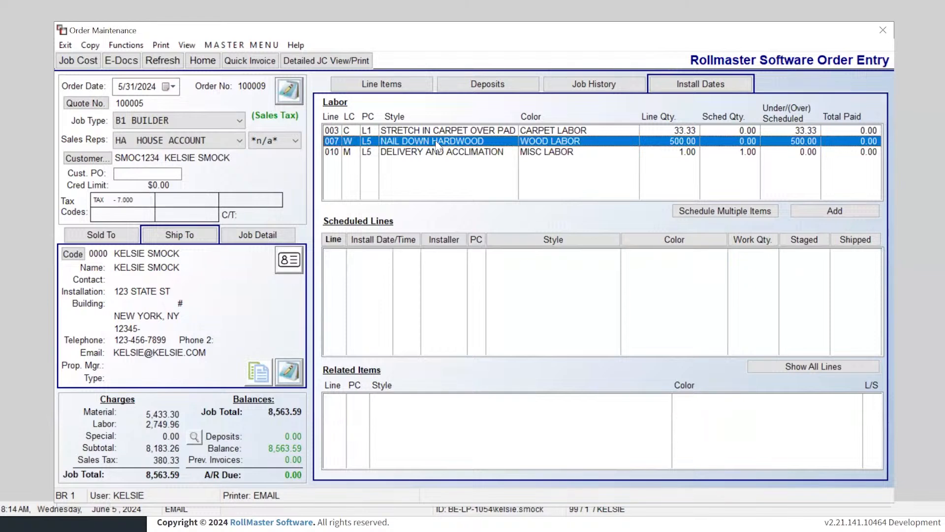
# Step: Add install dates for line 007 from 6/12/2024 to 6/17/2024, including Saturdays
pyautogui.click(823, 210)
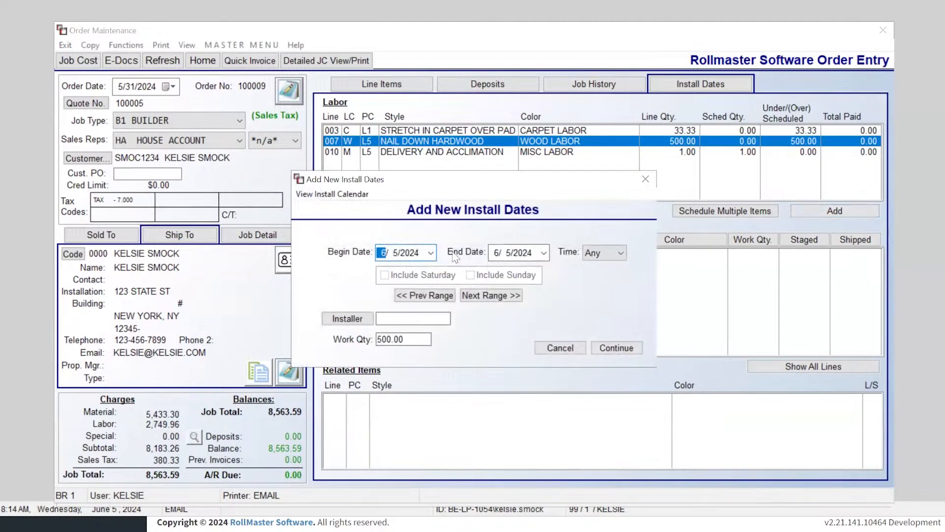
pyautogui.click(431, 253)
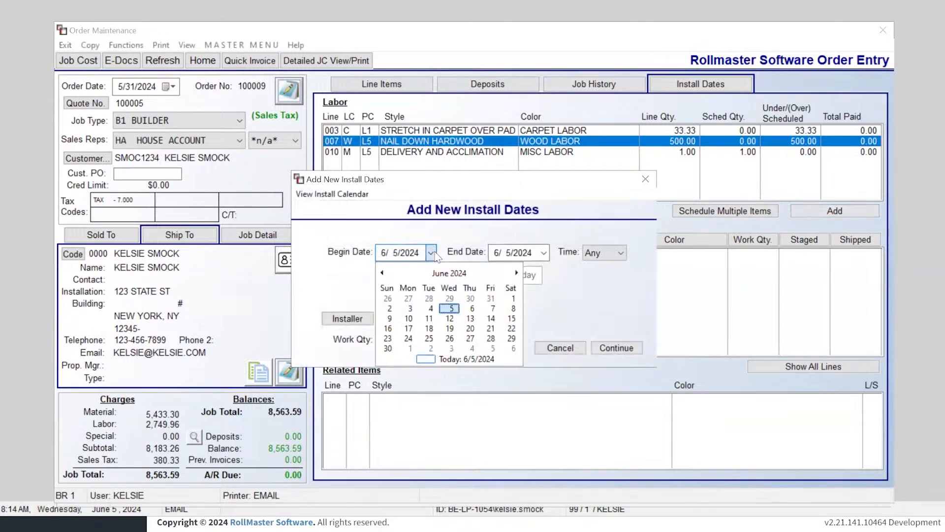
pyautogui.click(450, 319)
pyautogui.click(544, 252)
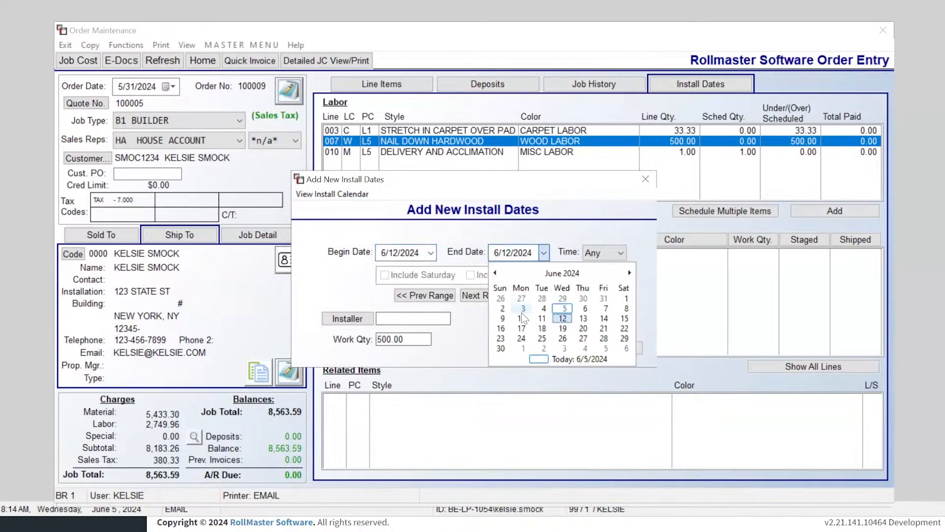
pyautogui.click(525, 326)
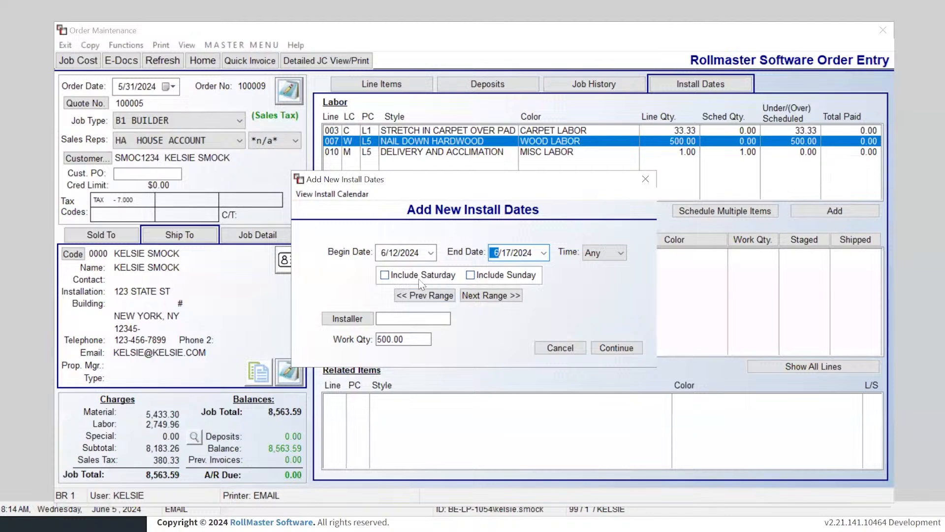
pyautogui.click(404, 279)
# Step: Assign installer BOB with a work quantity of 500 and proceed to the daily breakdown
pyautogui.click(352, 321)
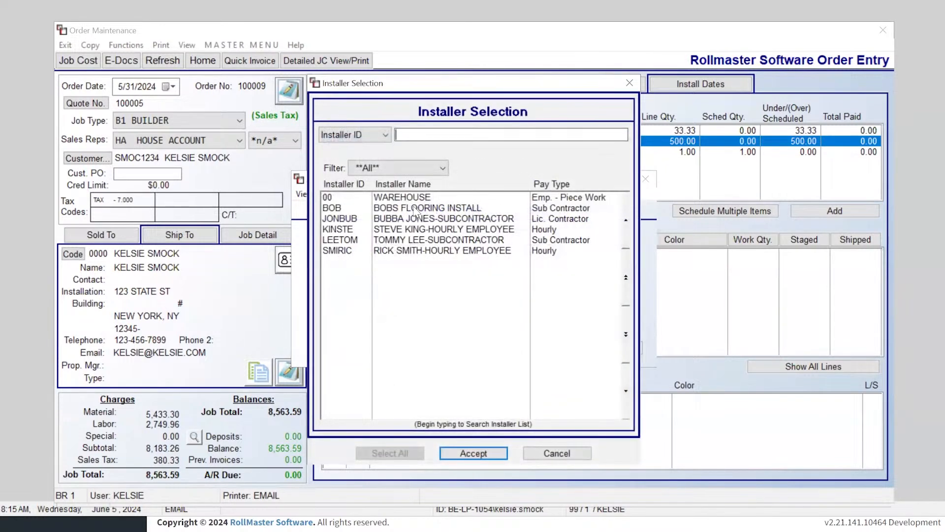
pyautogui.doubleClick(415, 211)
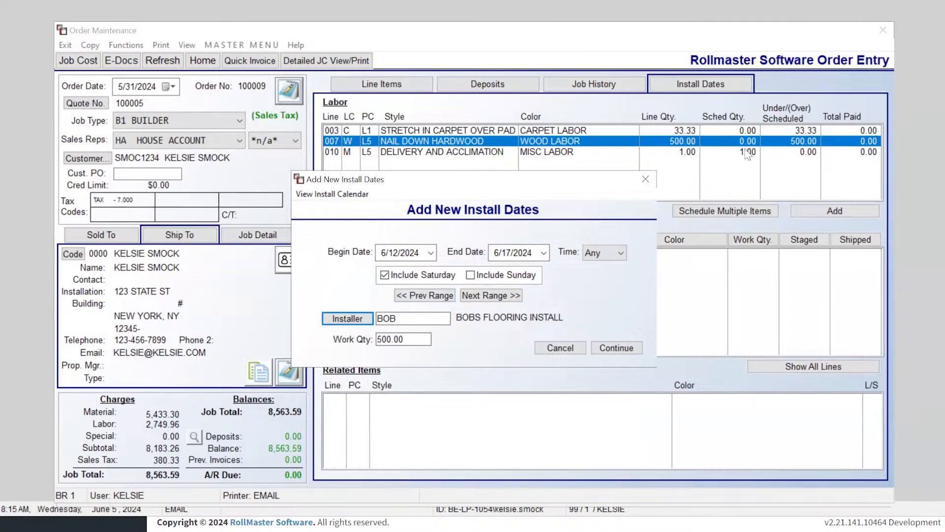
pyautogui.click(416, 340)
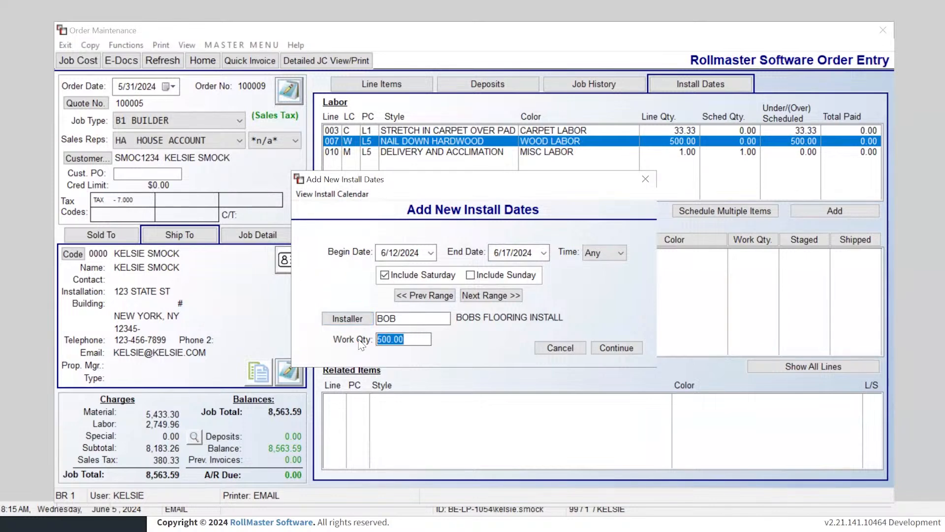
pyautogui.write('250')
pyautogui.press('BackSpace')
pyautogui.press('BackSpace')
pyautogui.press('BackSpace')
pyautogui.write('500')
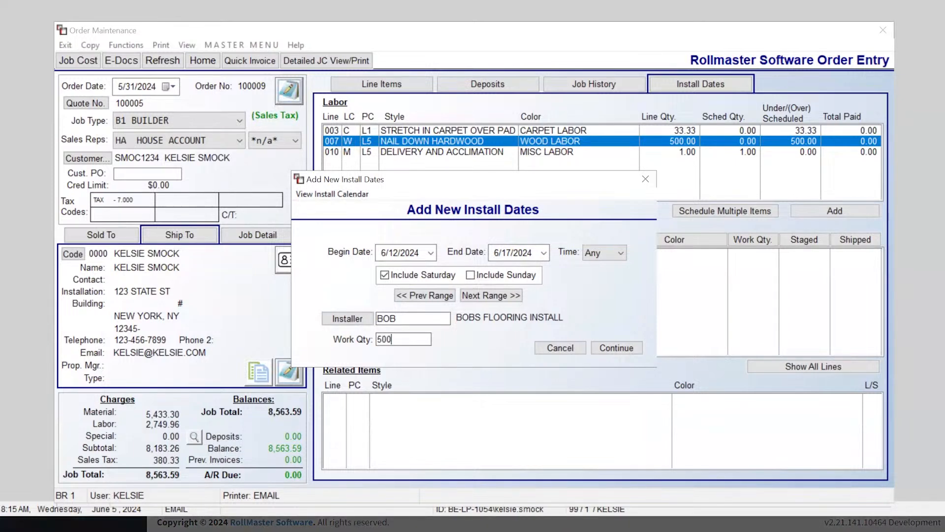
pyautogui.click(636, 347)
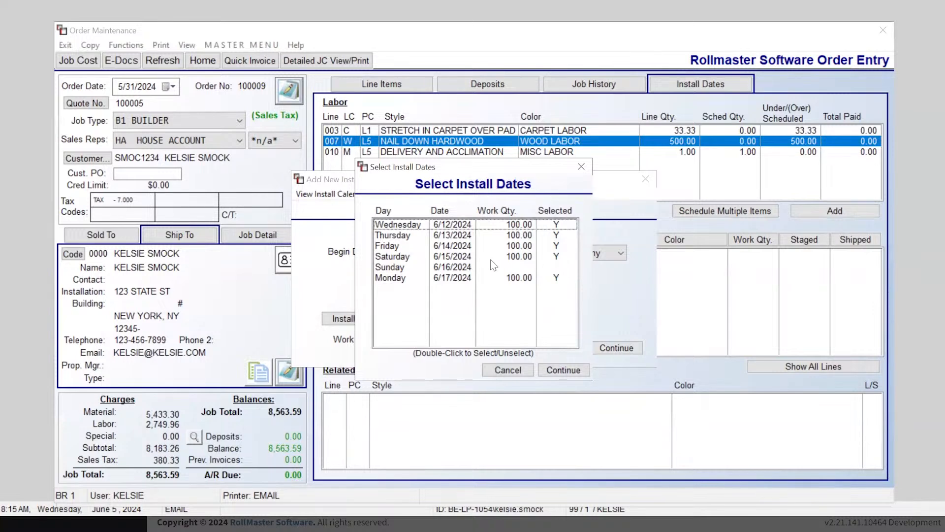
# Step: Unselect Friday 6/14/2024 so four days remain at 125.00 each, and proceed to Related Items
pyautogui.click(396, 249)
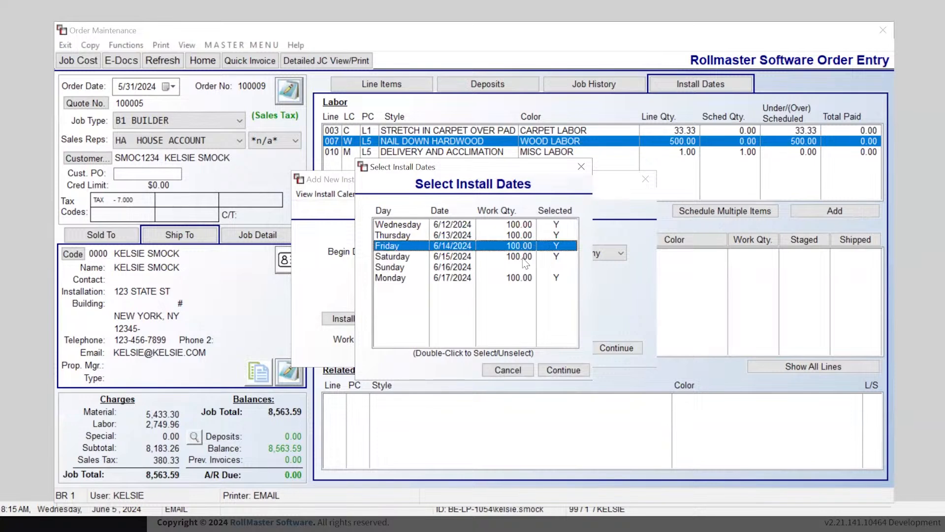
pyautogui.doubleClick(559, 246)
pyautogui.click(563, 370)
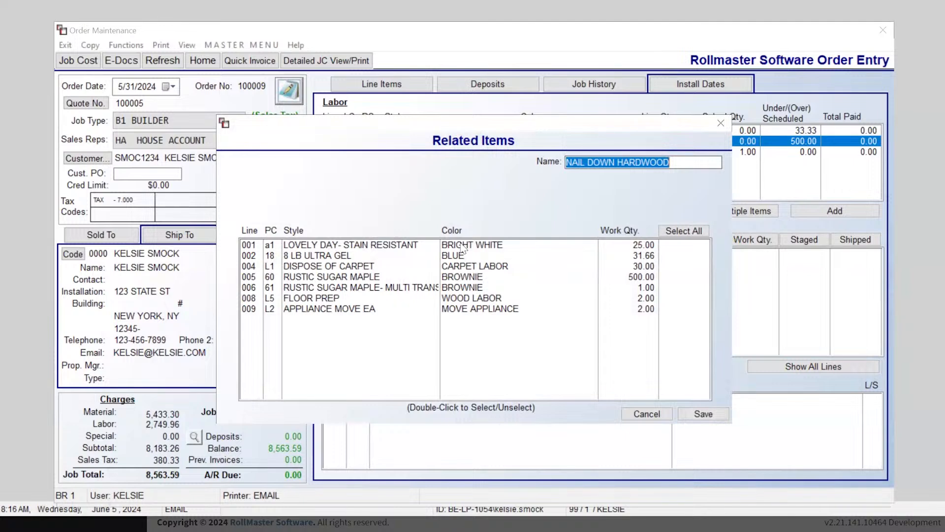
# Step: Link lines 005, 006, 008 and 009 to the hardwood labor and save the schedule
pyautogui.doubleClick(340, 279)
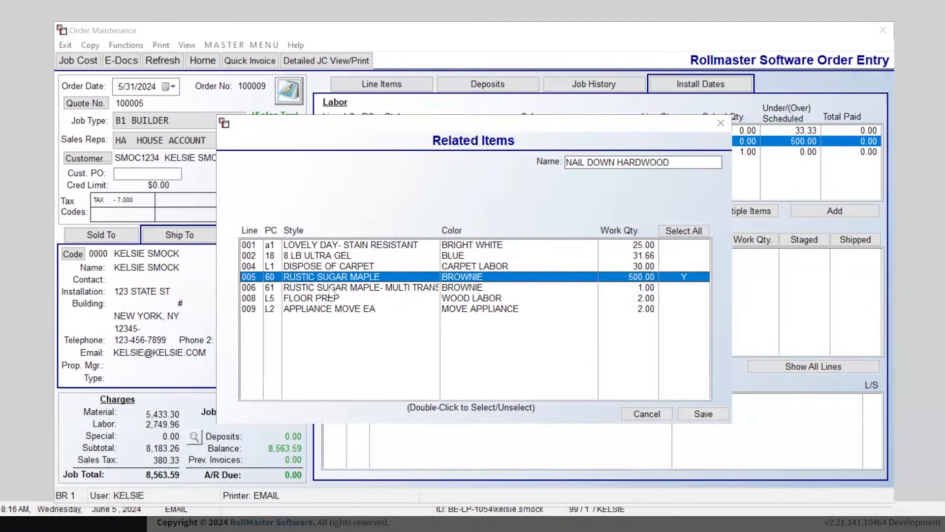
pyautogui.doubleClick(332, 288)
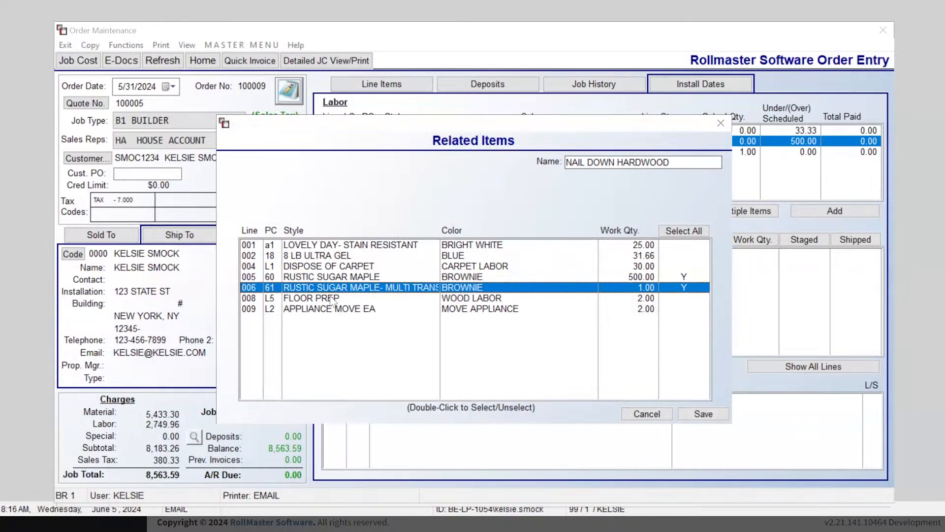
pyautogui.click(332, 300)
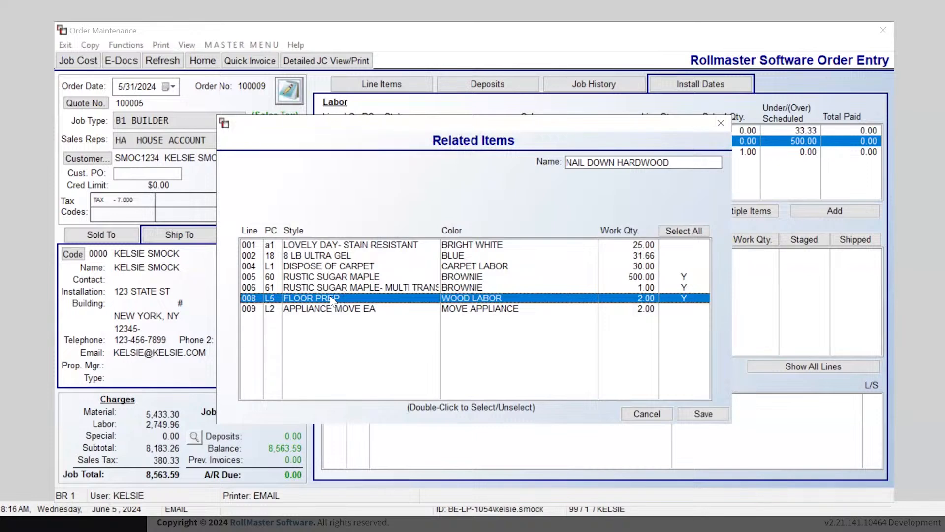
pyautogui.click(692, 309)
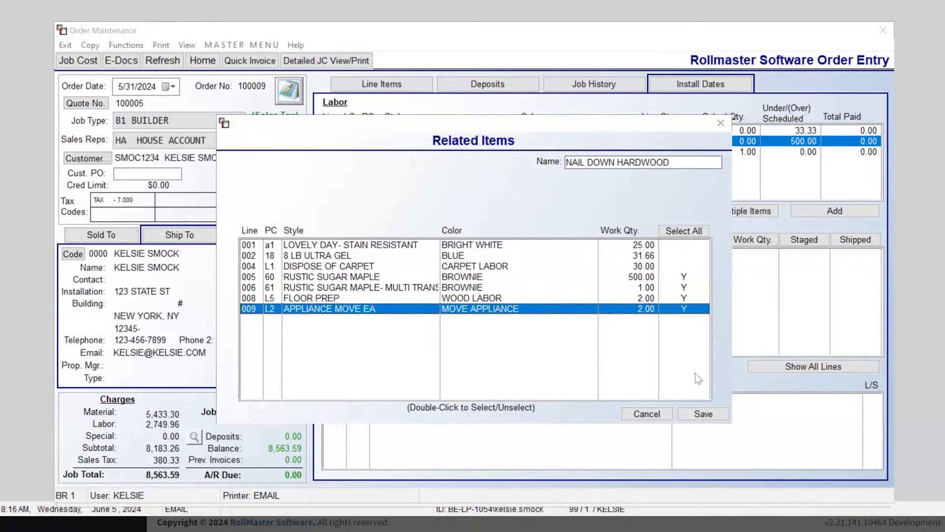
pyautogui.click(709, 416)
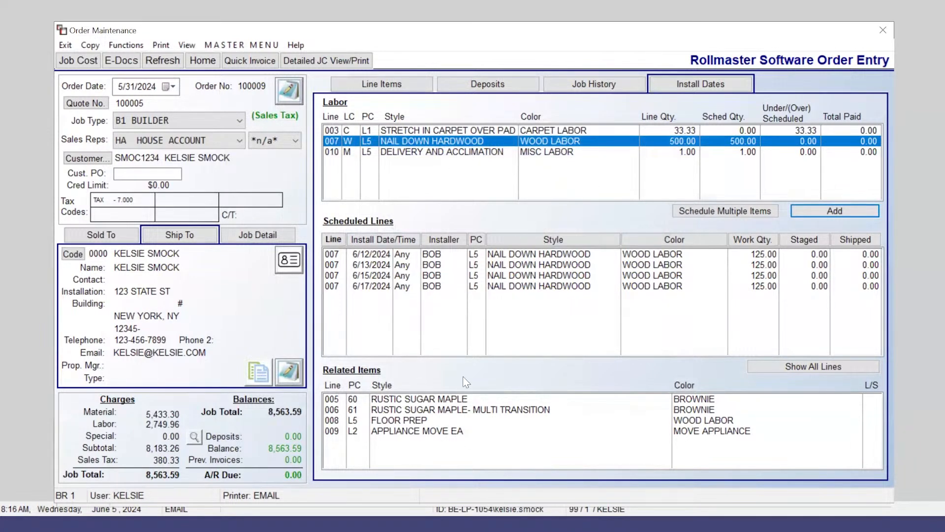
# Step: Look over the first scheduled date's actions, then select line 003 STRETCH IN CARPET OVER PAD
pyautogui.click(389, 256)
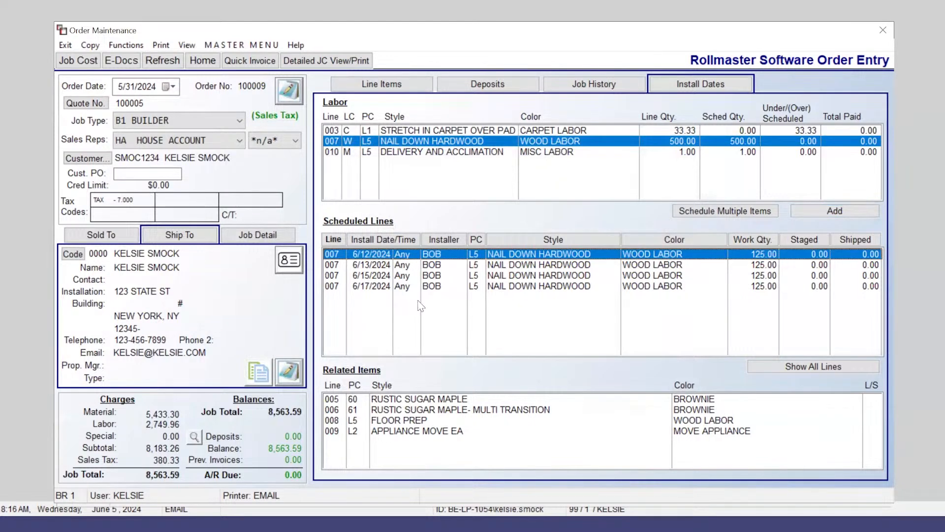
pyautogui.rightClick(391, 255)
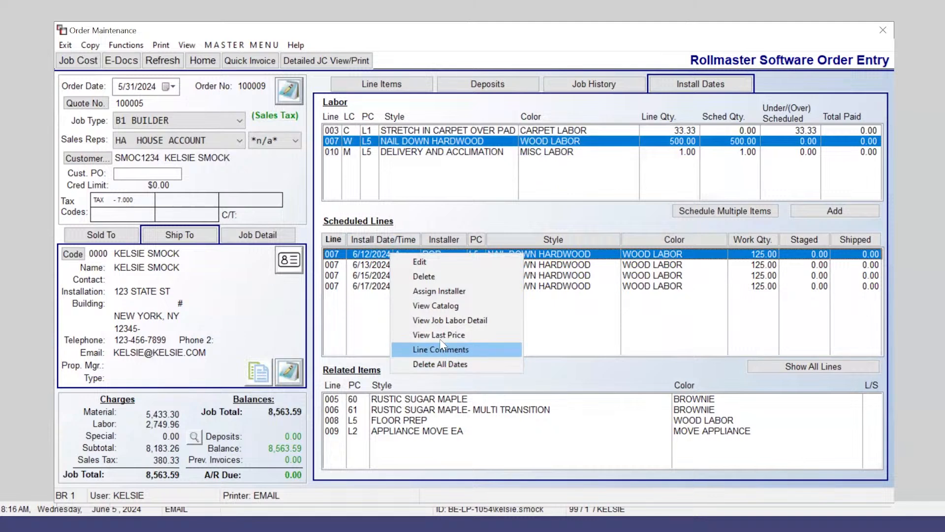
pyautogui.click(443, 221)
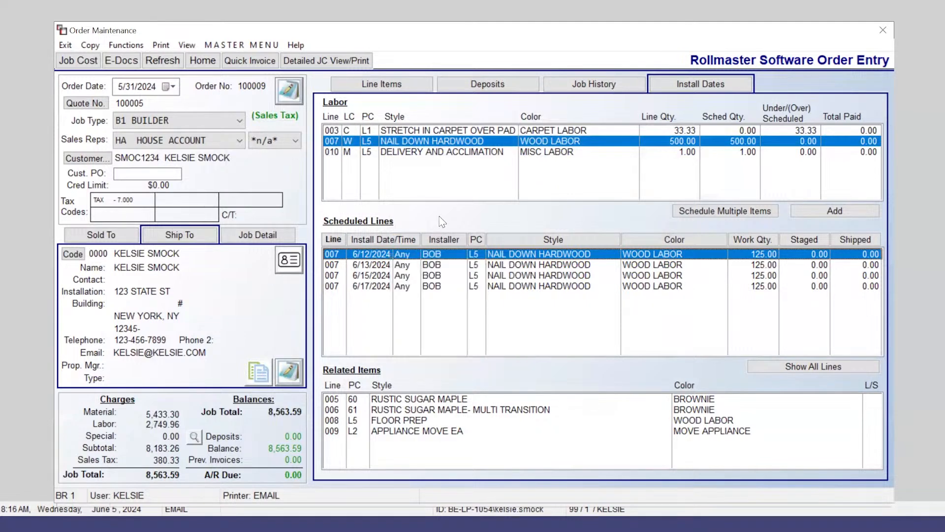
pyautogui.click(474, 131)
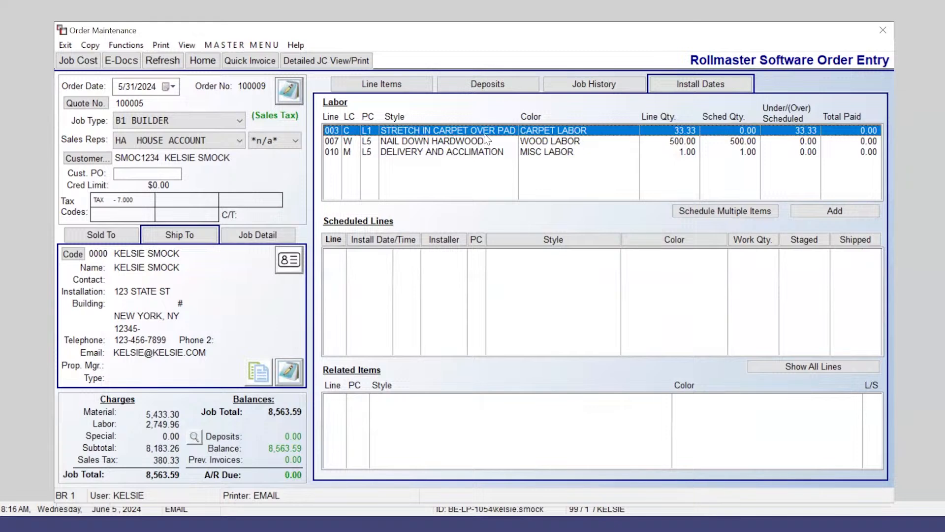
# Step: Add a 6/11/2024 install date for line 003 with installer BOB
pyautogui.click(831, 212)
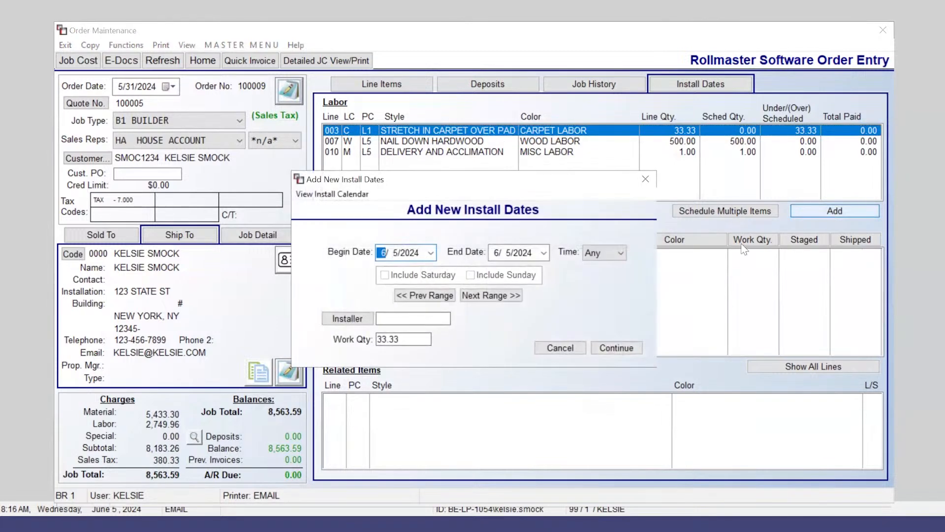
pyautogui.click(431, 253)
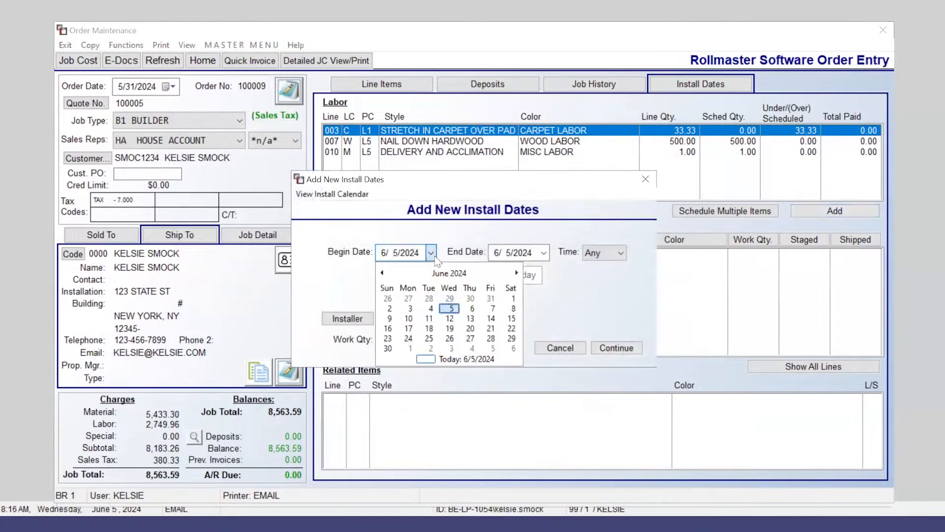
pyautogui.click(429, 319)
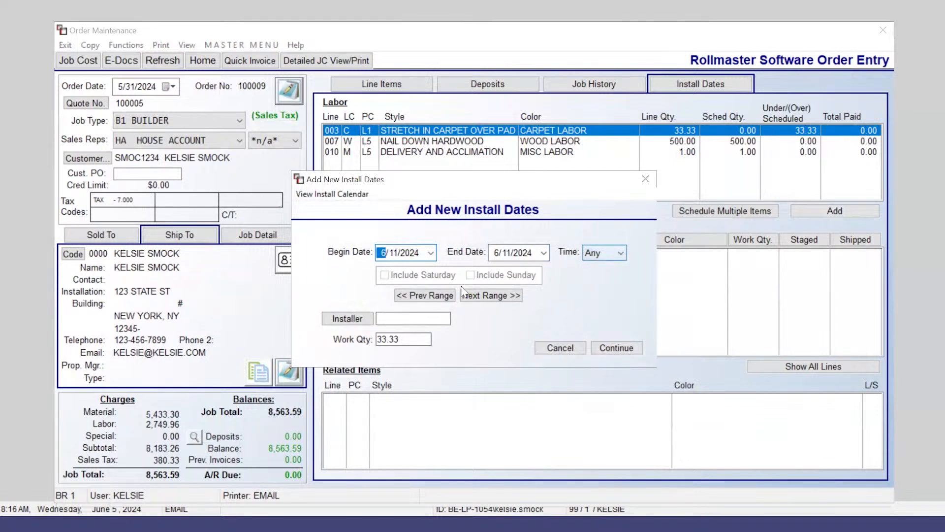
pyautogui.click(348, 319)
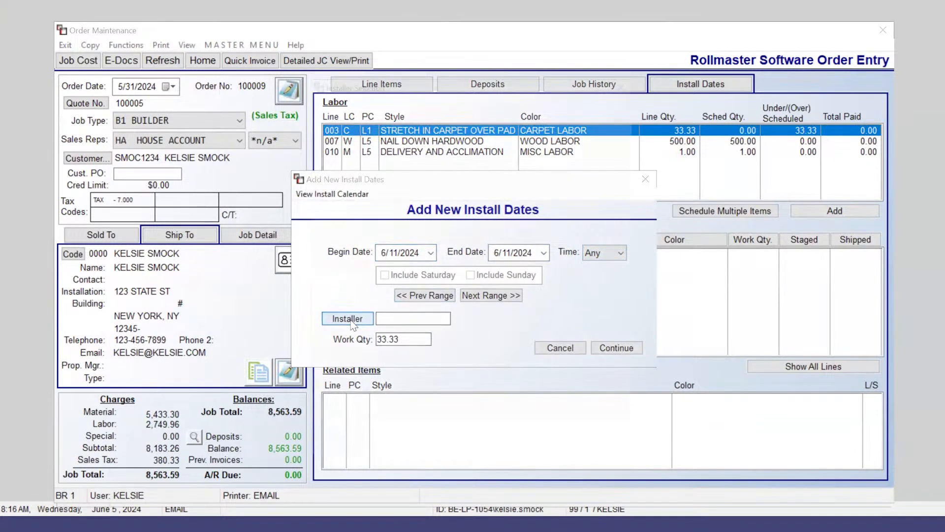
pyautogui.doubleClick(407, 209)
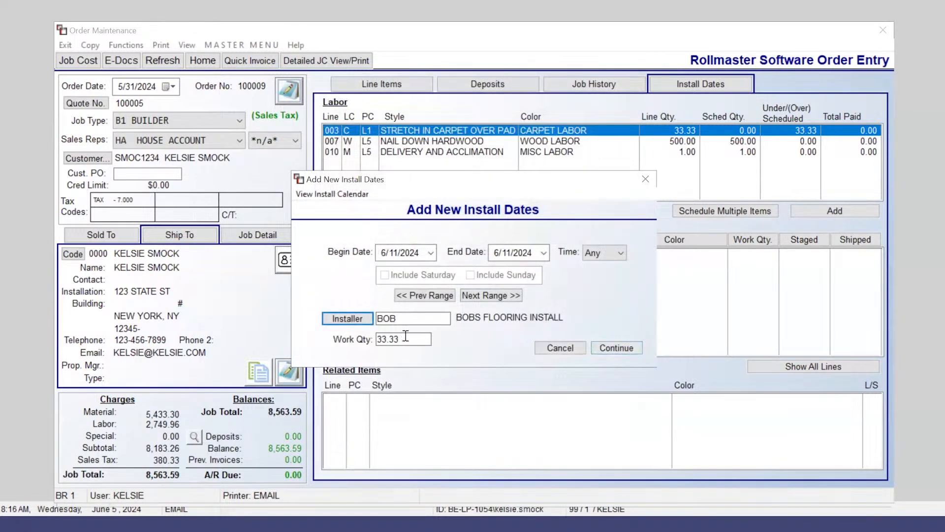
pyautogui.click(612, 347)
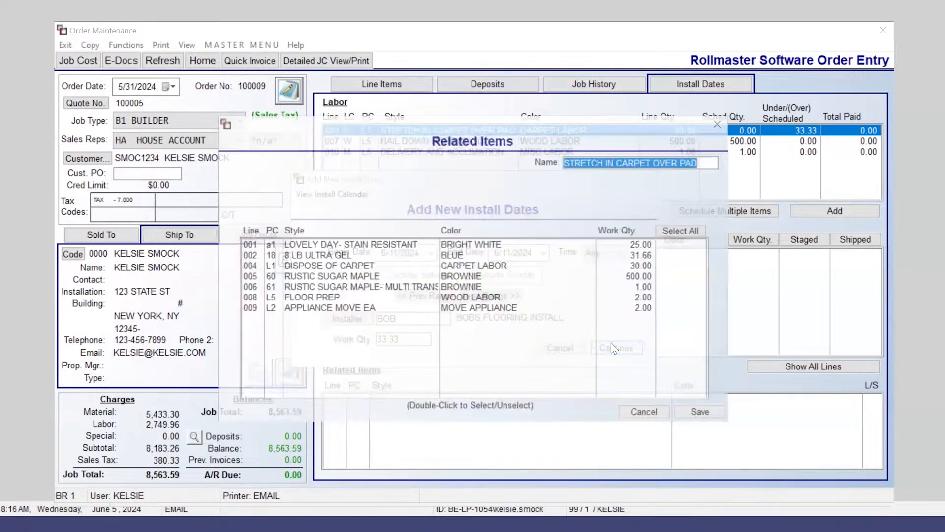
# Step: Link lines 001, 002 and 004 to the carpet labor and save the schedule
pyautogui.doubleClick(682, 244)
pyautogui.click(684, 257)
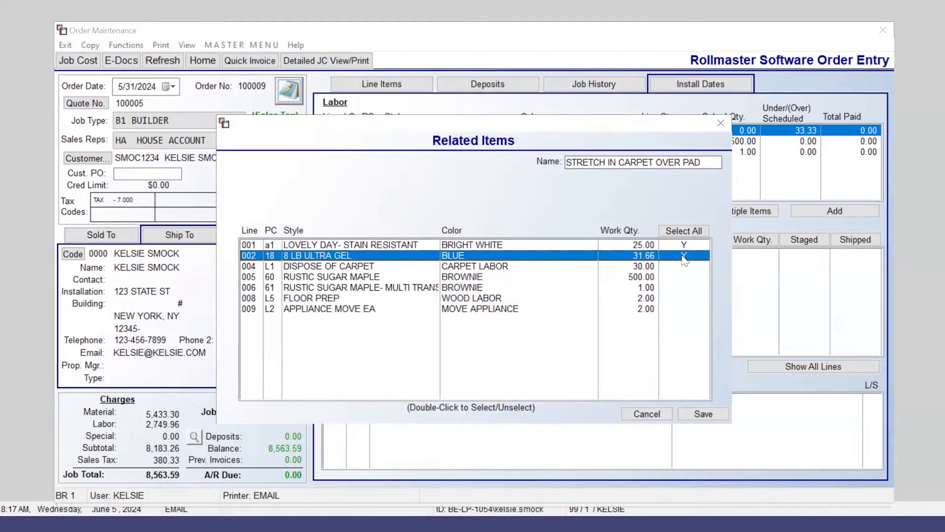
pyautogui.click(684, 268)
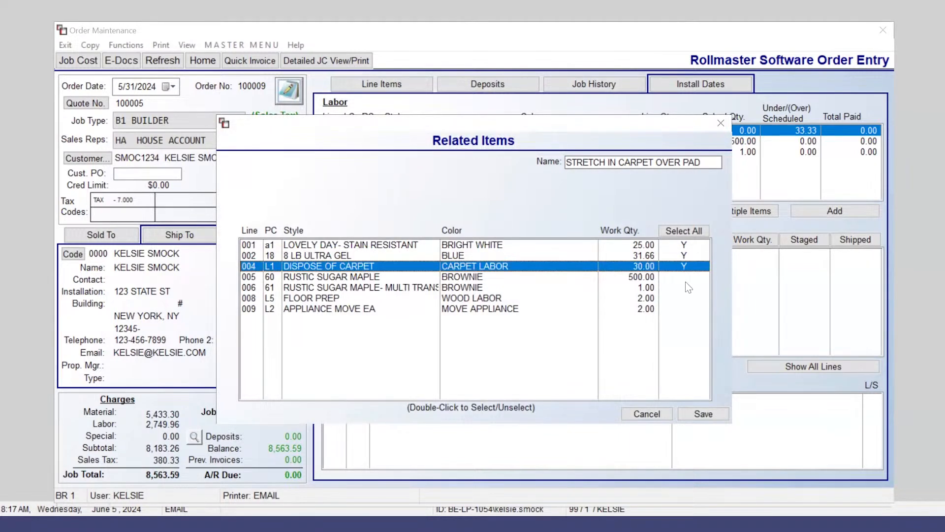
pyautogui.click(705, 414)
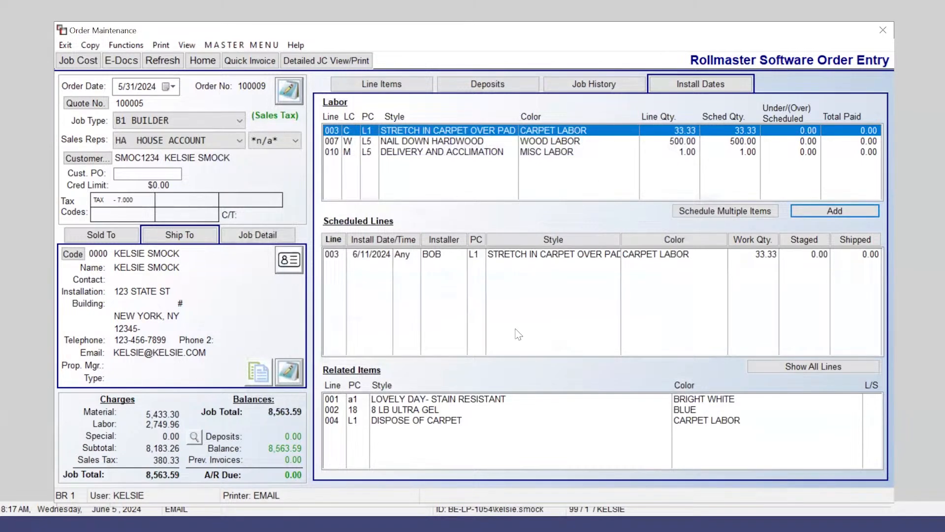
# Step: Close the order, rebuild the open-jobs list, and sort it by Beg. Install Date
pyautogui.click(882, 30)
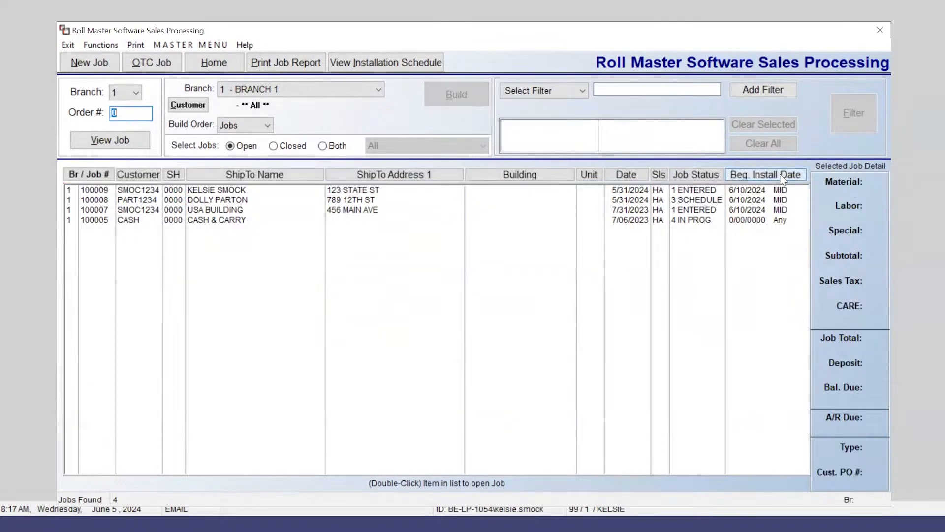
pyautogui.click(782, 177)
pyautogui.click(783, 177)
pyautogui.click(783, 177)
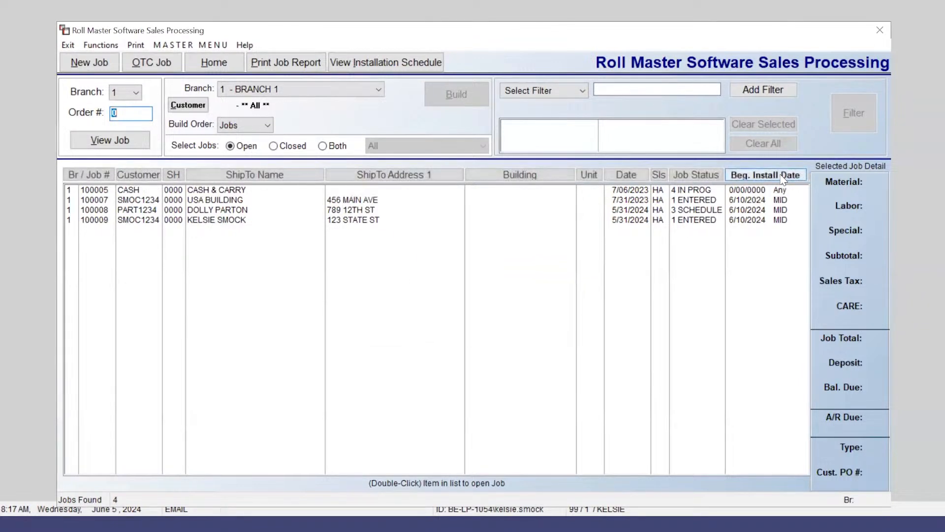
pyautogui.click(783, 177)
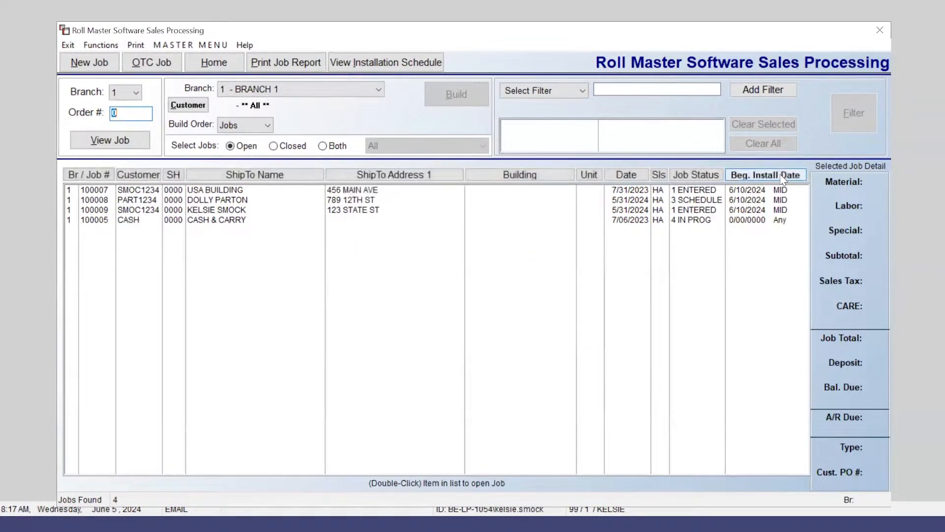
pyautogui.click(544, 92)
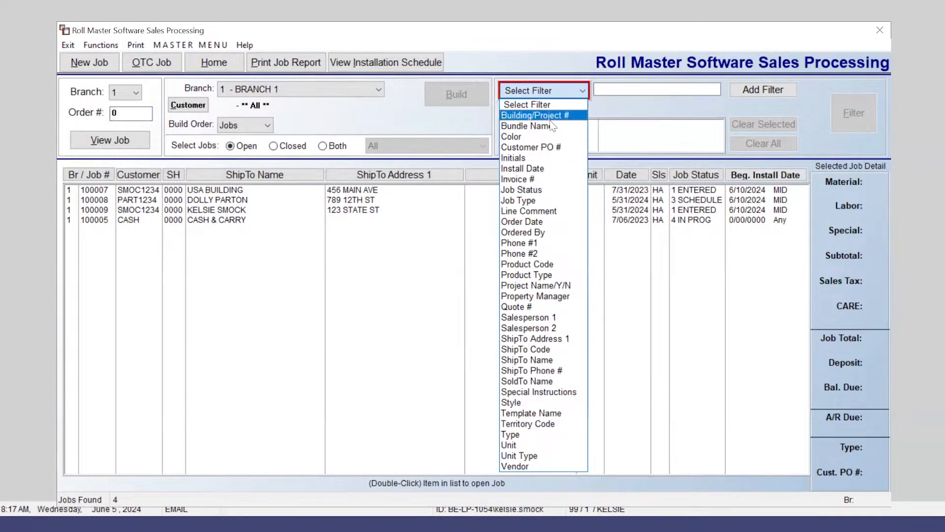
# Step: Filter jobs to install dates 6/1/2024–6/30/2024 and open the Installation Schedule for that range
pyautogui.click(544, 170)
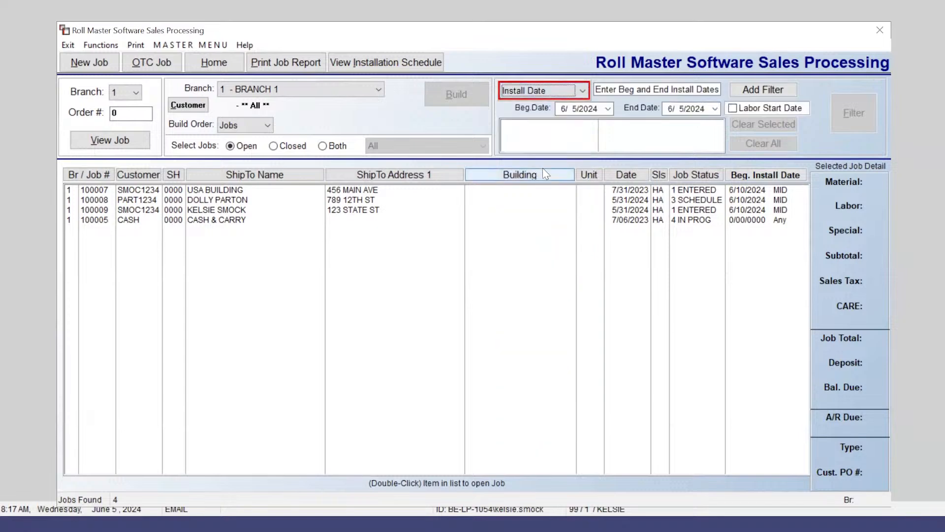
pyautogui.click(608, 109)
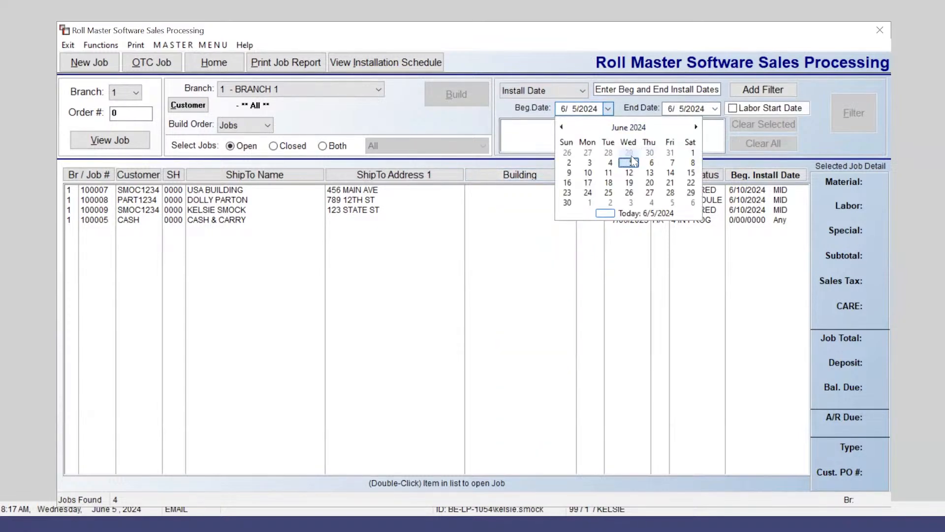
pyautogui.click(692, 152)
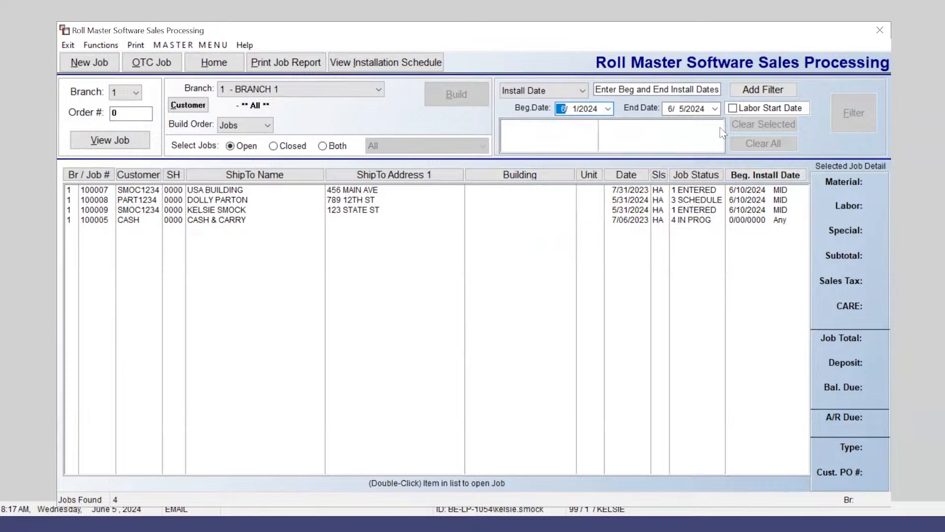
pyautogui.click(715, 109)
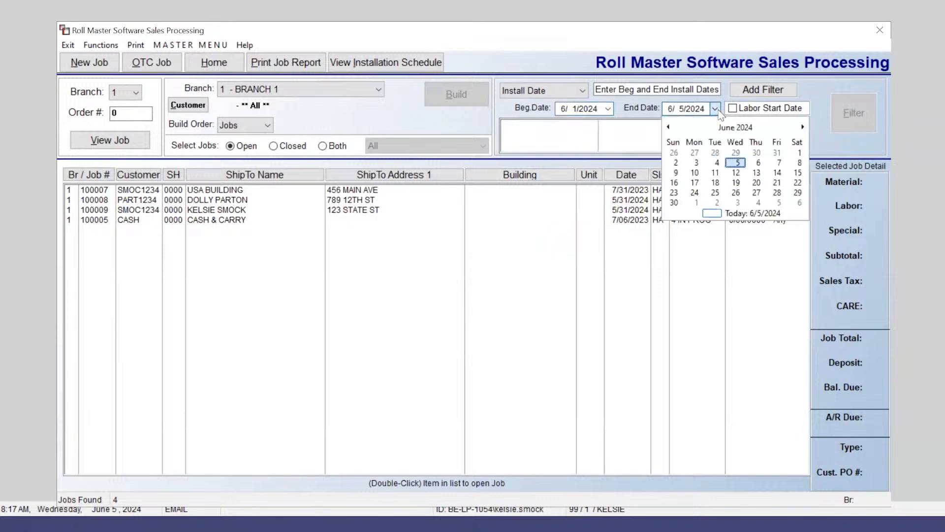
pyautogui.click(674, 202)
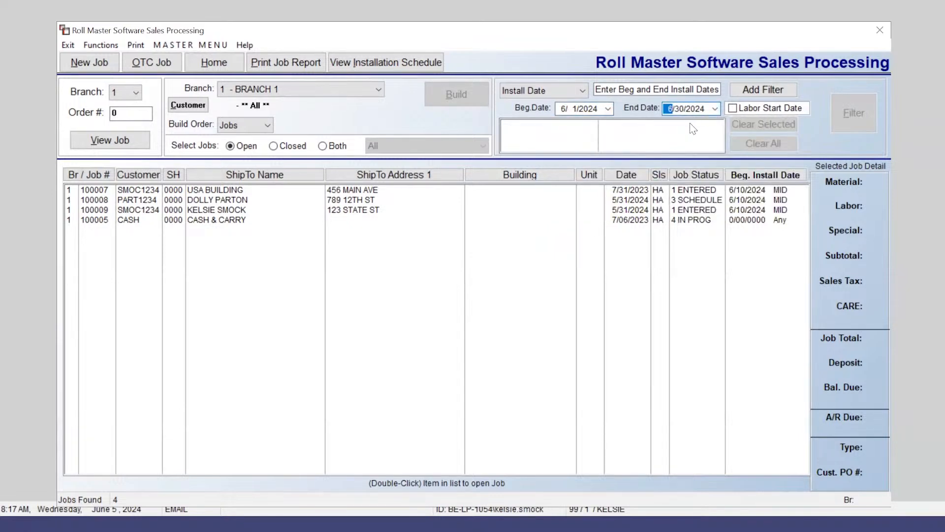
pyautogui.click(771, 93)
pyautogui.click(849, 115)
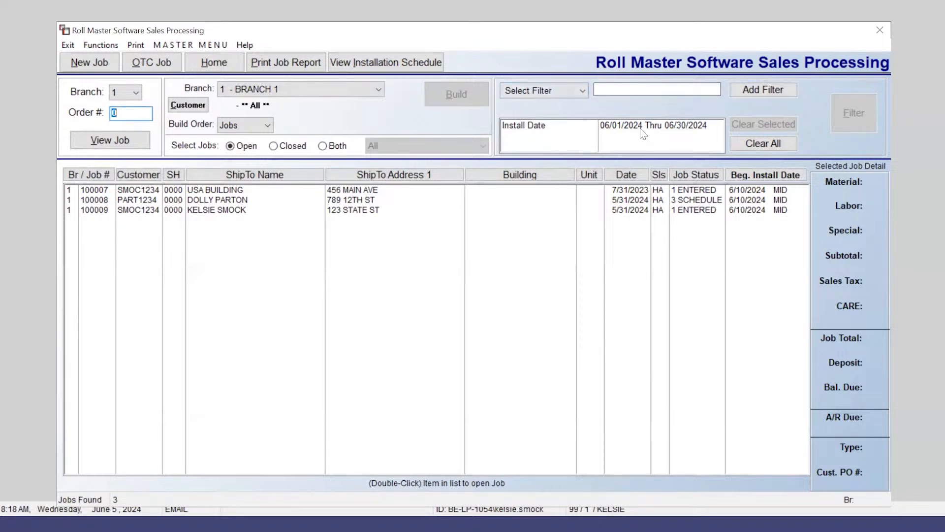
pyautogui.click(415, 69)
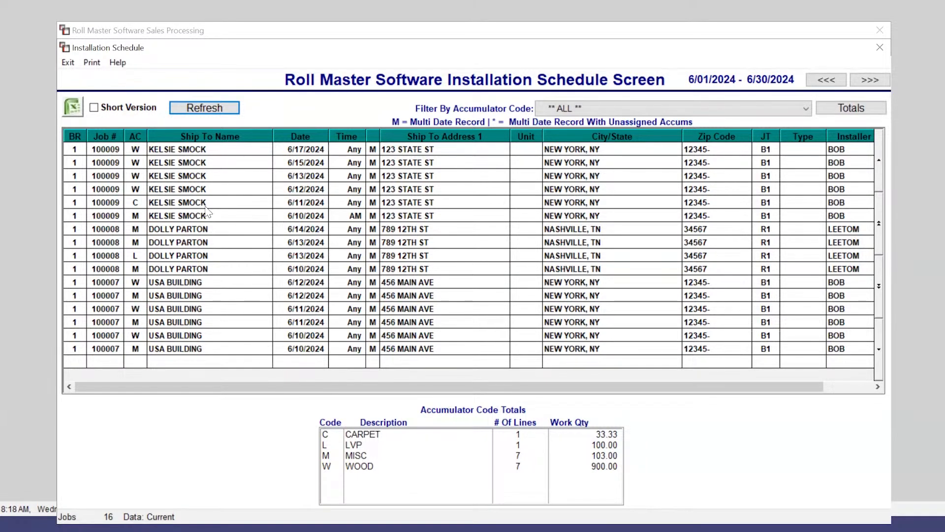
pyautogui.click(611, 111)
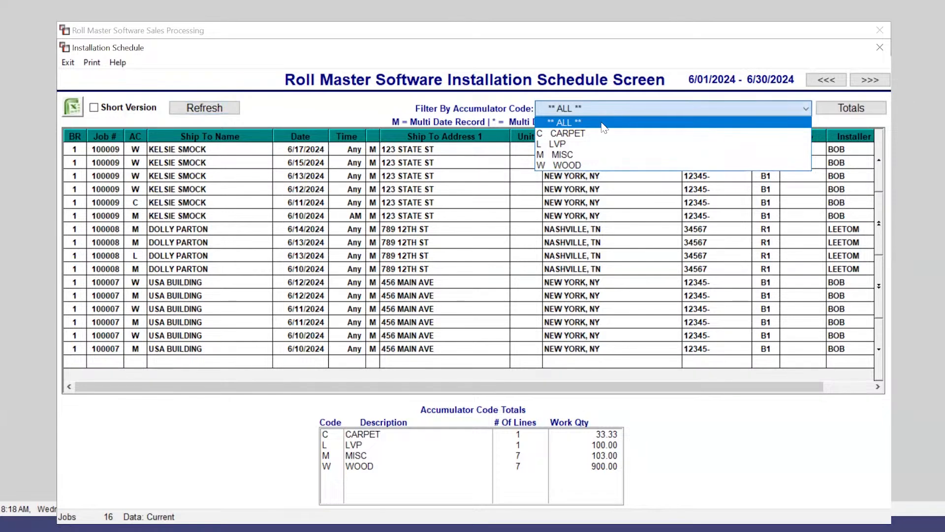
pyautogui.click(596, 139)
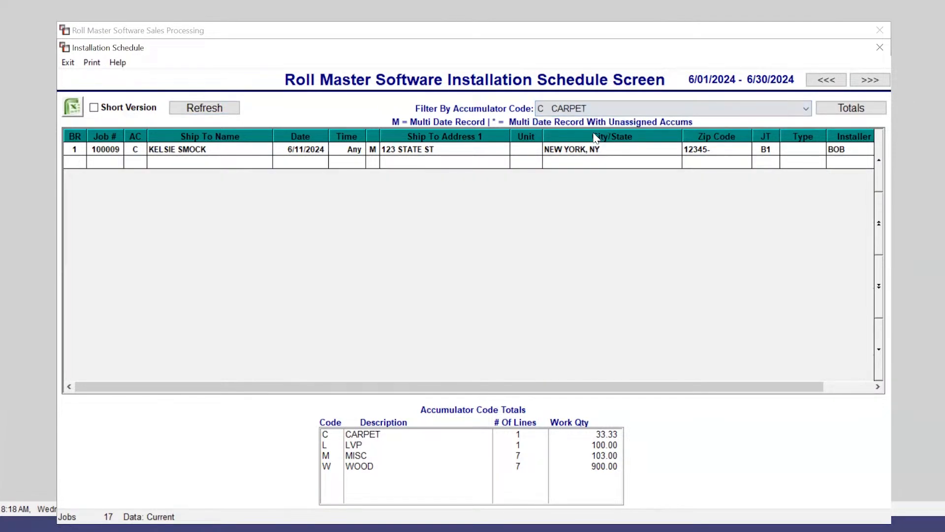
pyautogui.click(186, 153)
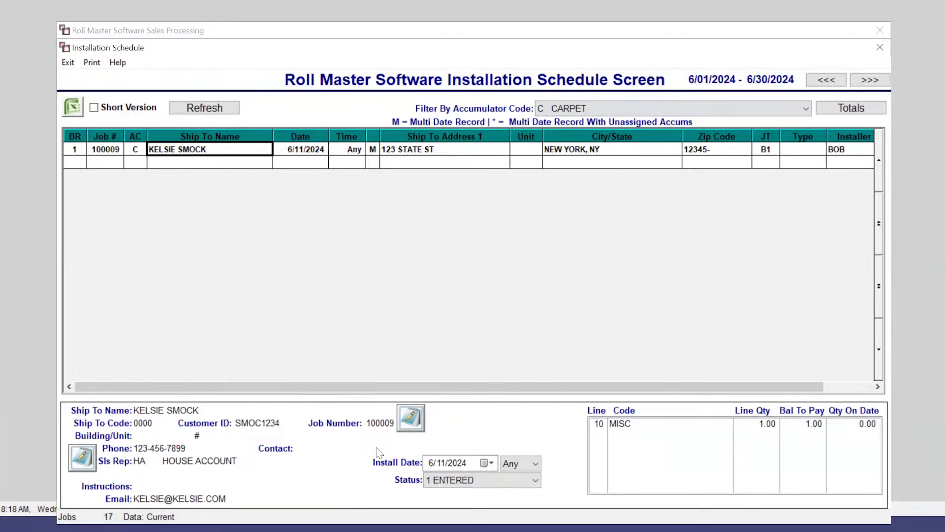
pyautogui.press('Escape')
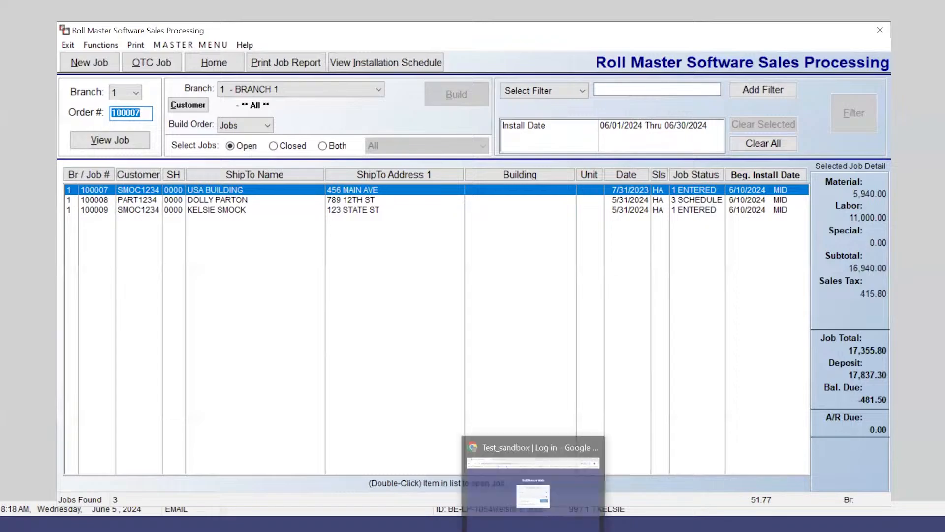
# Step: Sign in to RollMaster Web in Chrome and open the Install Calendar for 2024/06/09–06/15
pyautogui.click(532, 487)
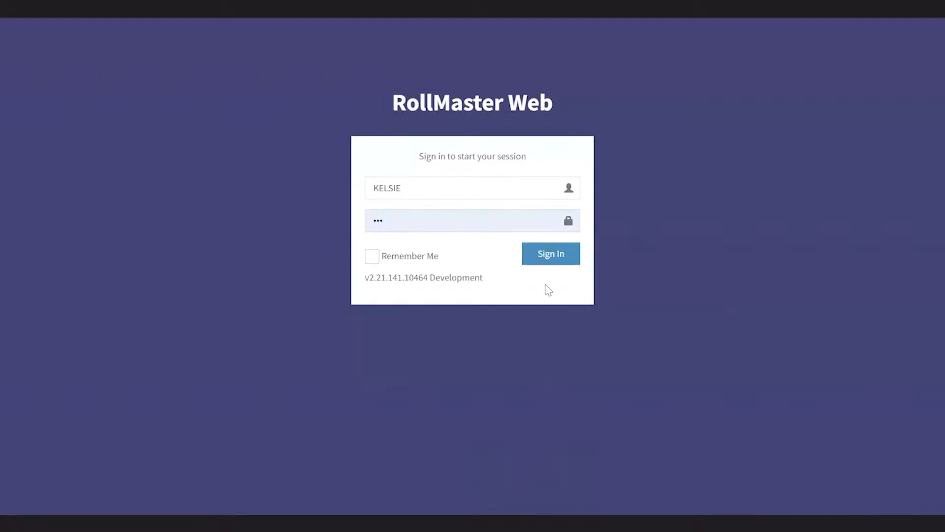
pyautogui.click(562, 255)
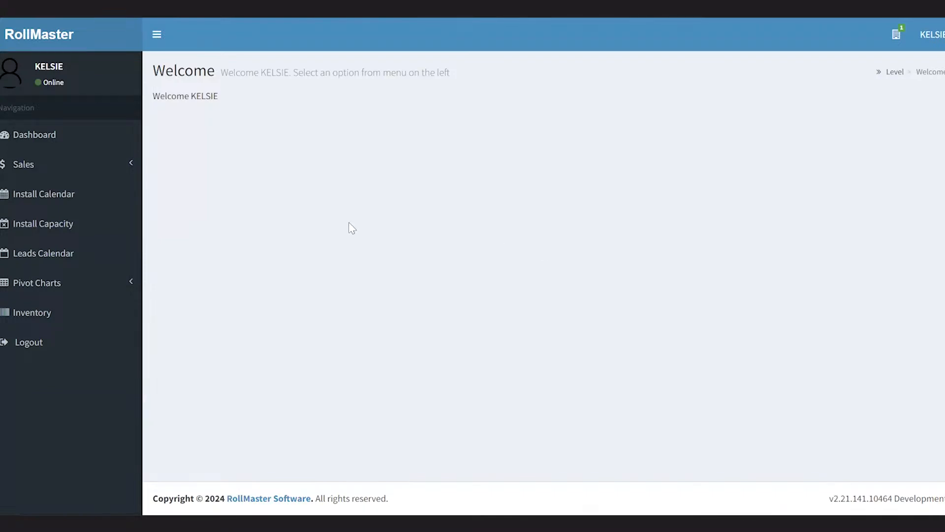
pyautogui.click(94, 202)
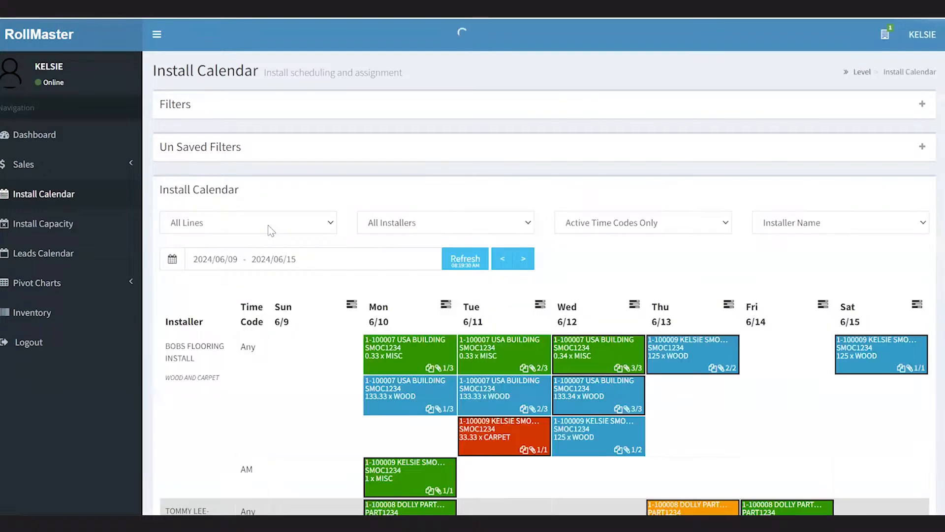
pyautogui.scroll(-1, 268, 229)
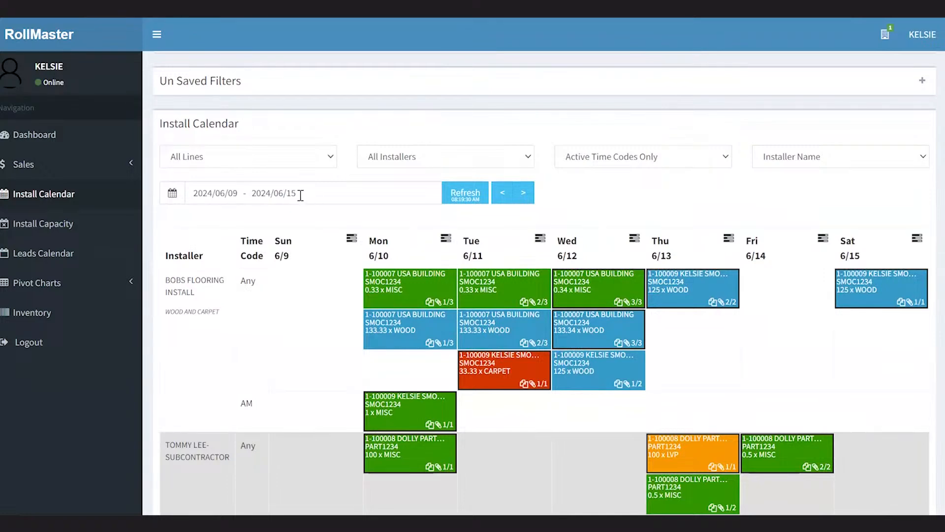
pyautogui.scroll(-2, 300, 196)
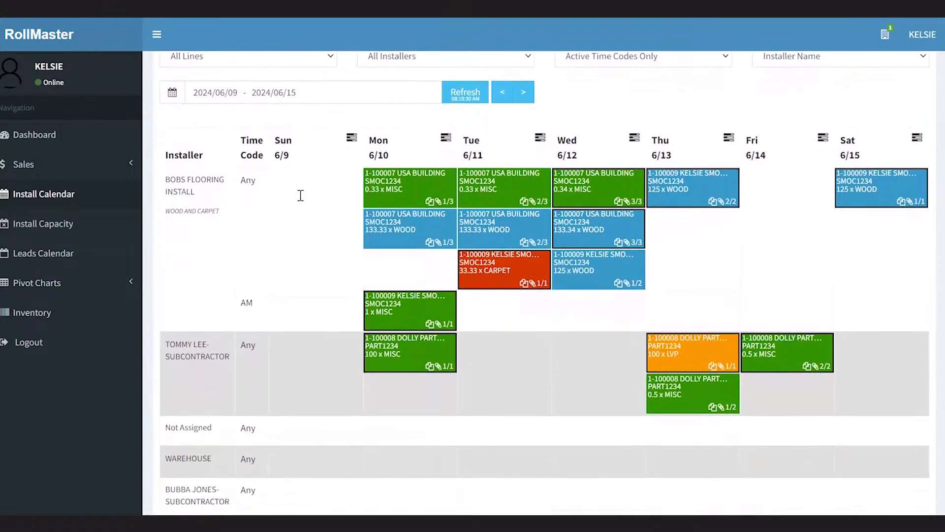
pyautogui.scroll(2, 300, 195)
pyautogui.scroll(1, 300, 195)
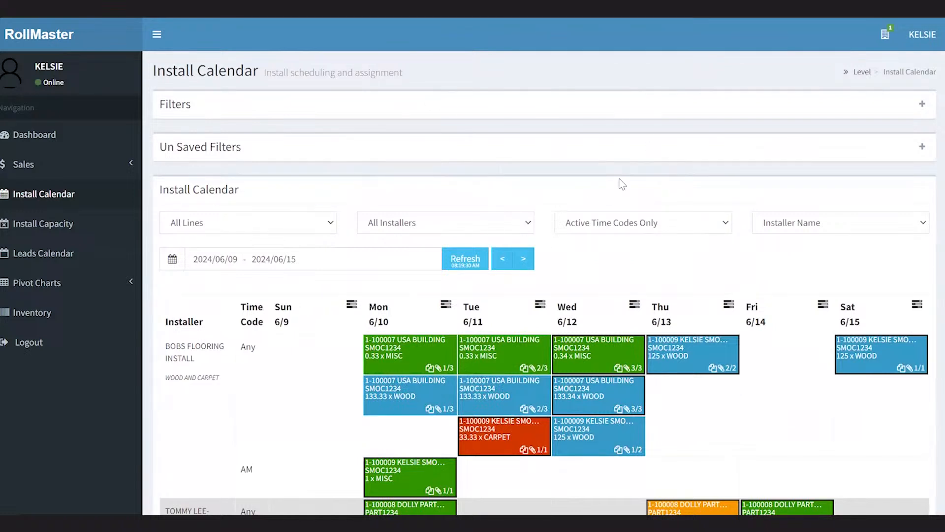
pyautogui.scroll(-3, 354, 170)
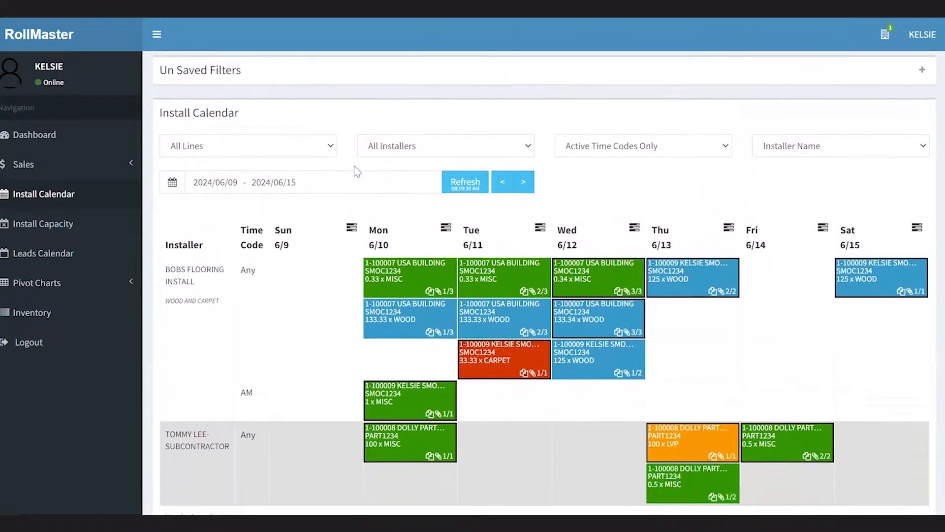
pyautogui.scroll(-1, 354, 170)
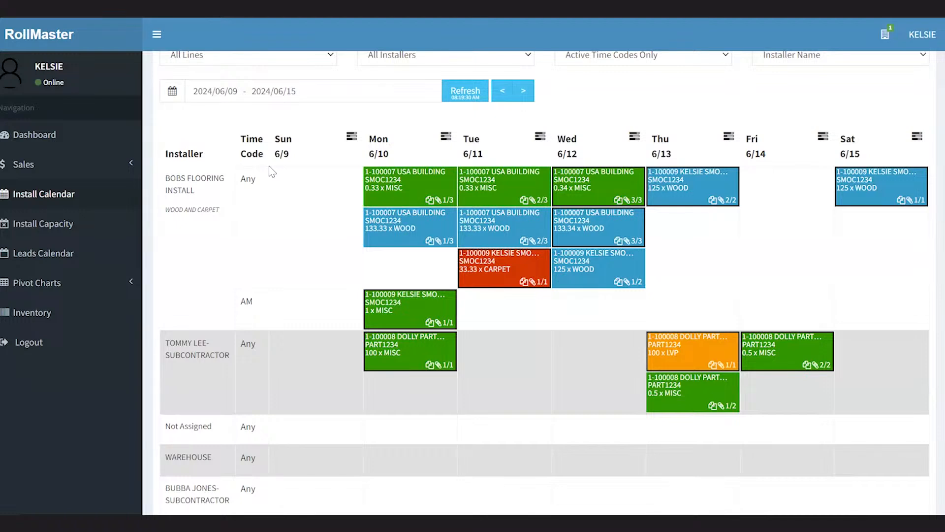
pyautogui.scroll(-1, 273, 172)
# Step: Review the detail cards of the USA BUILDING job 100007 blocks on the Install Calendar
pyautogui.moveTo(392, 178)
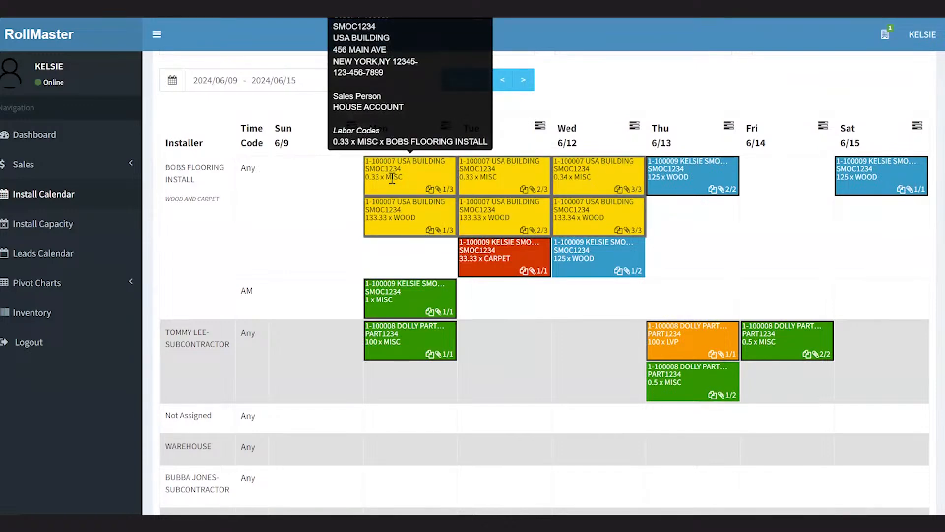
pyautogui.moveTo(397, 215)
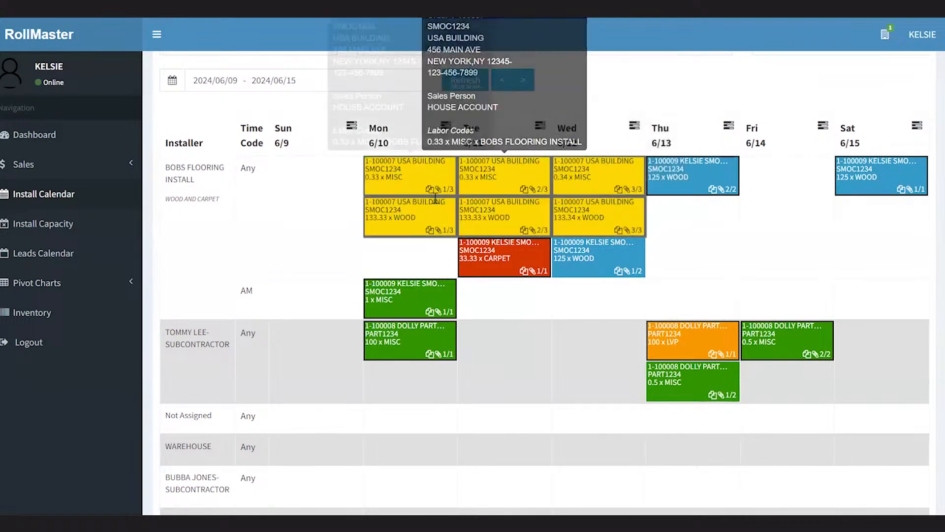
pyautogui.moveTo(577, 201)
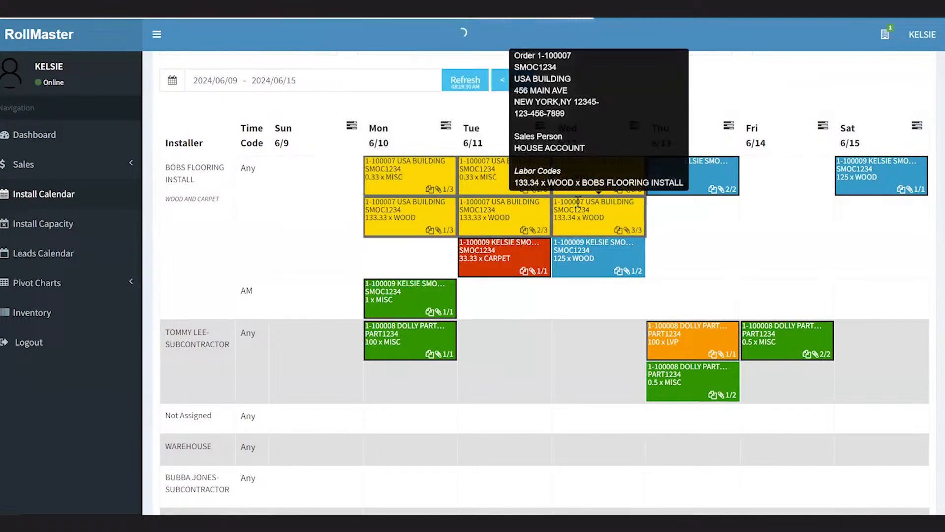
pyautogui.moveTo(495, 204)
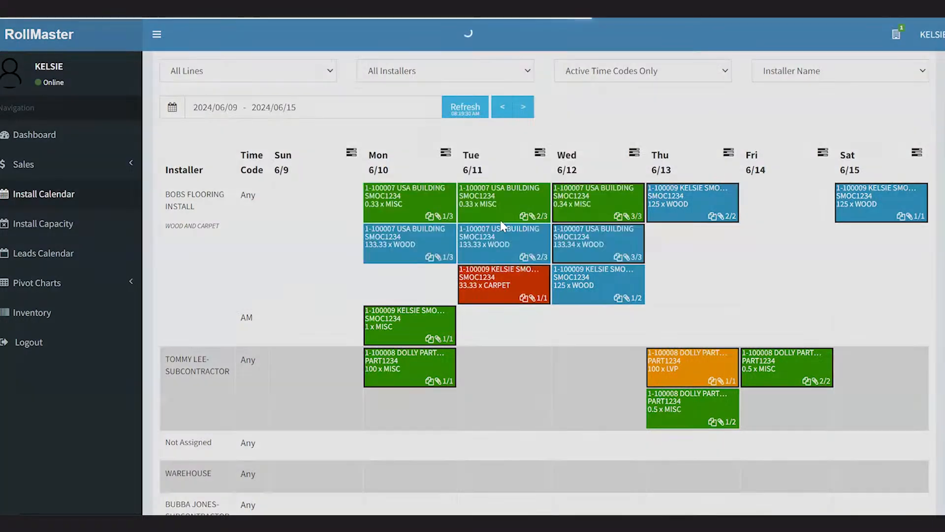
pyautogui.scroll(-1, 503, 227)
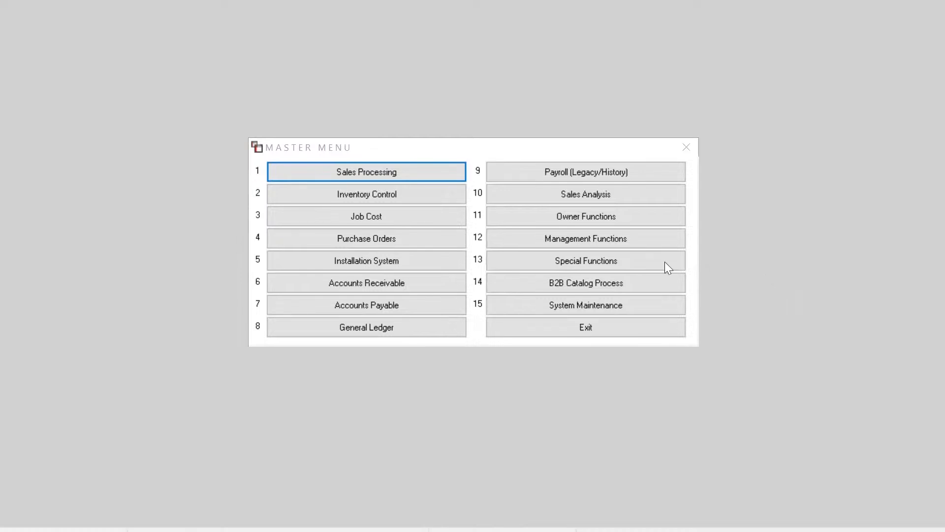
# Step: Reopen the 8,563.59 job in Order Entry/Maintenance with the EMAIL printer and start its Work Order / Pick Ticket
pyautogui.click(426, 175)
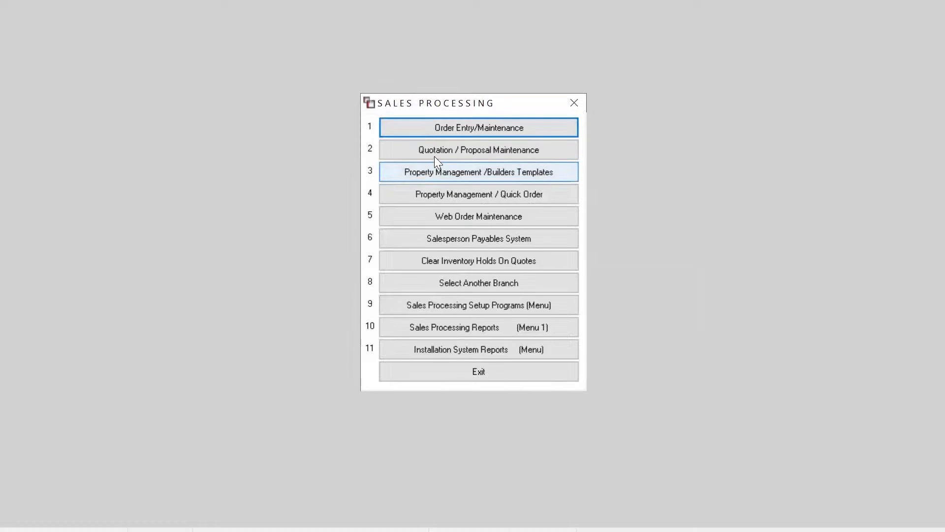
pyautogui.click(434, 129)
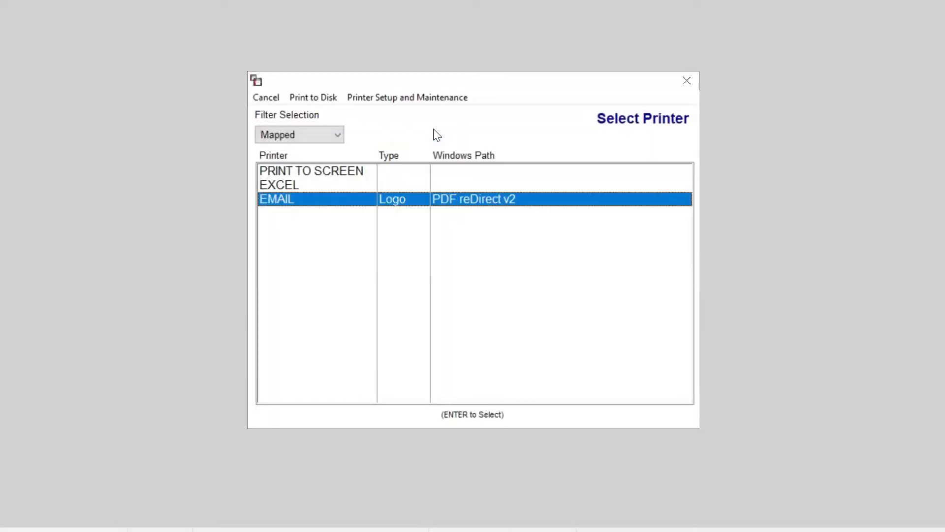
pyautogui.press('Return')
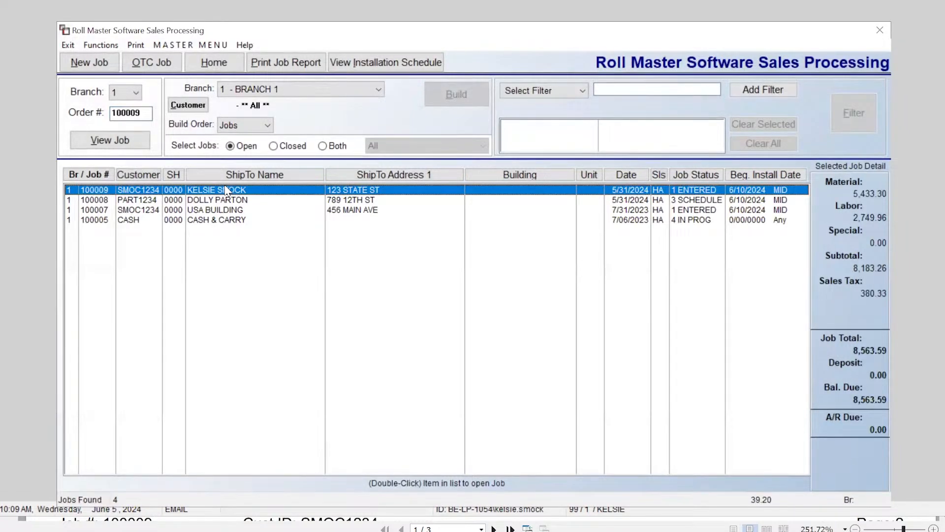
pyautogui.doubleClick(226, 191)
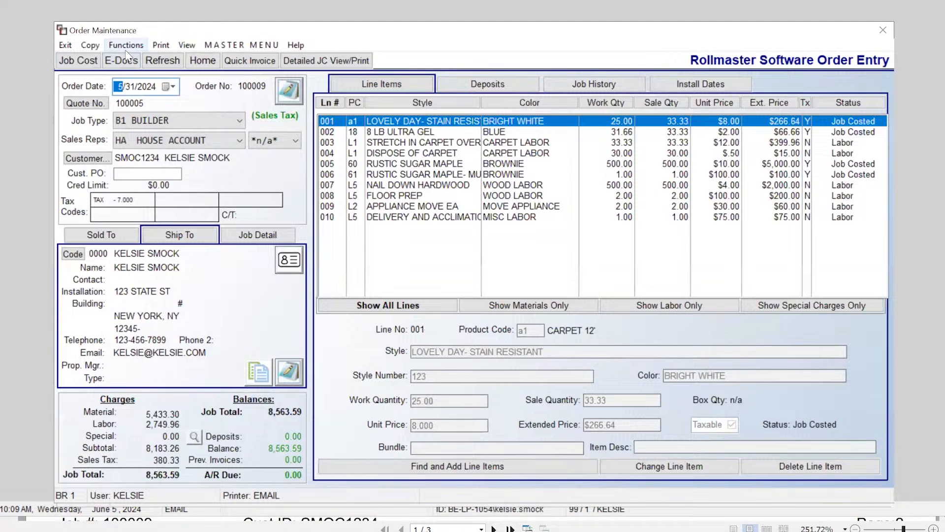
pyautogui.click(126, 45)
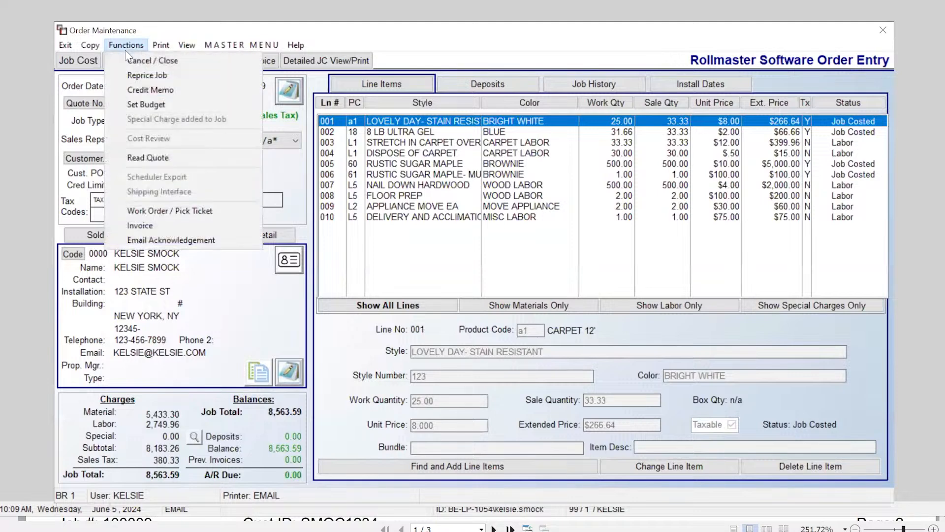
pyautogui.click(190, 211)
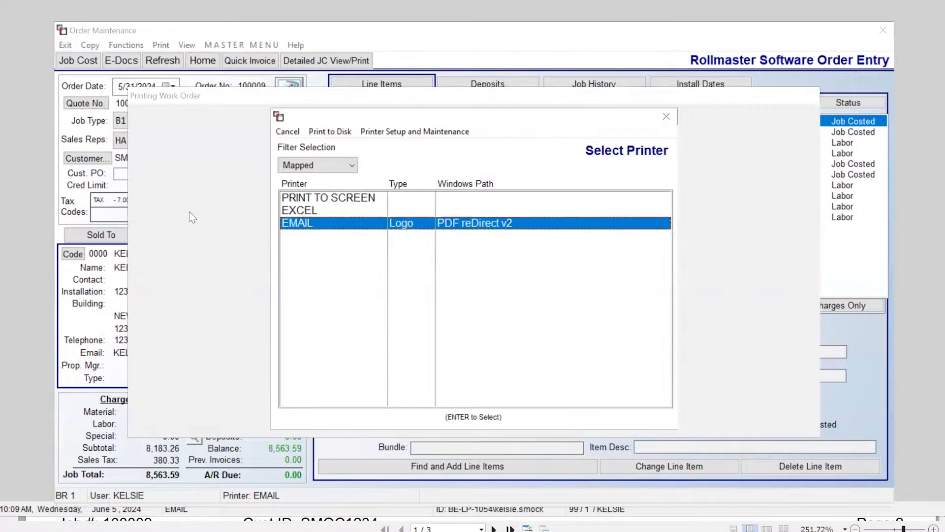
# Step: Accept EMAIL as the work order printer and switch the work order to Ship mode
pyautogui.press('Return')
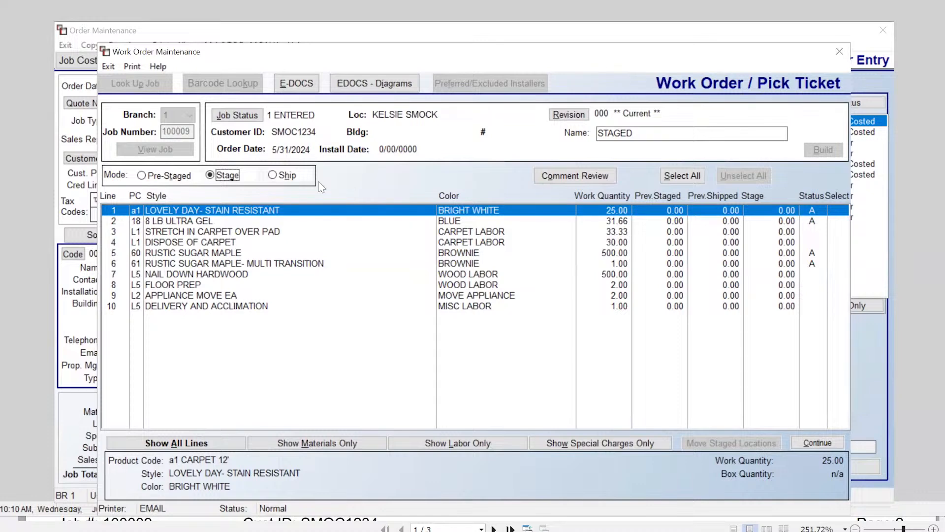
pyautogui.click(273, 176)
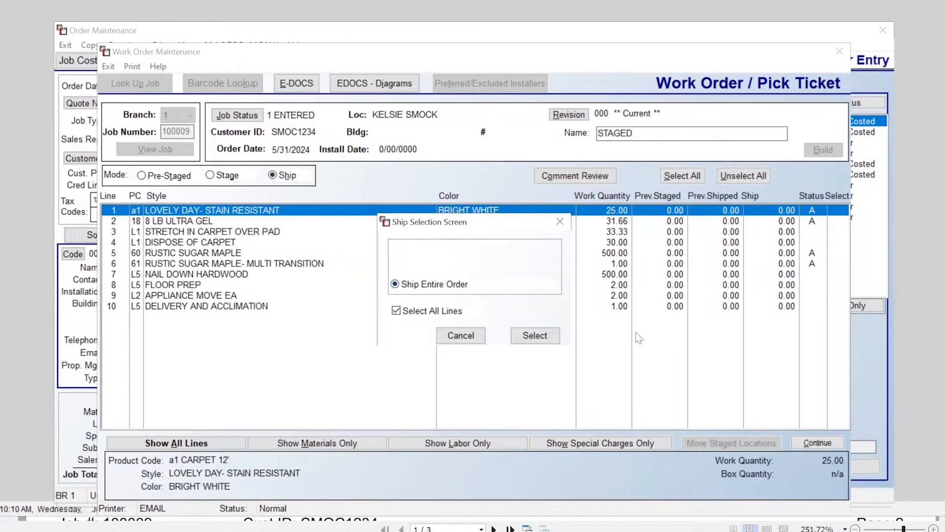
# Step: Ship the entire order with all ten lines at full quantity and continue to the print preview
pyautogui.click(548, 336)
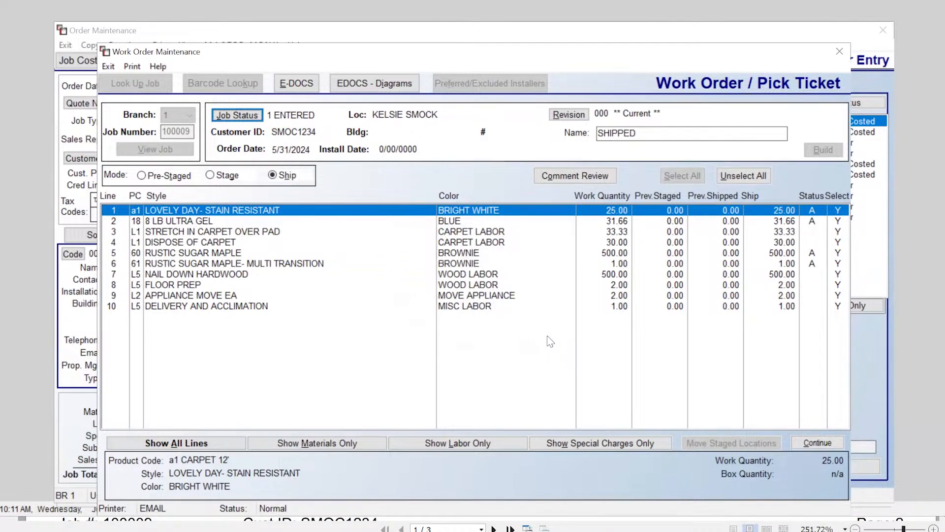
pyautogui.click(839, 223)
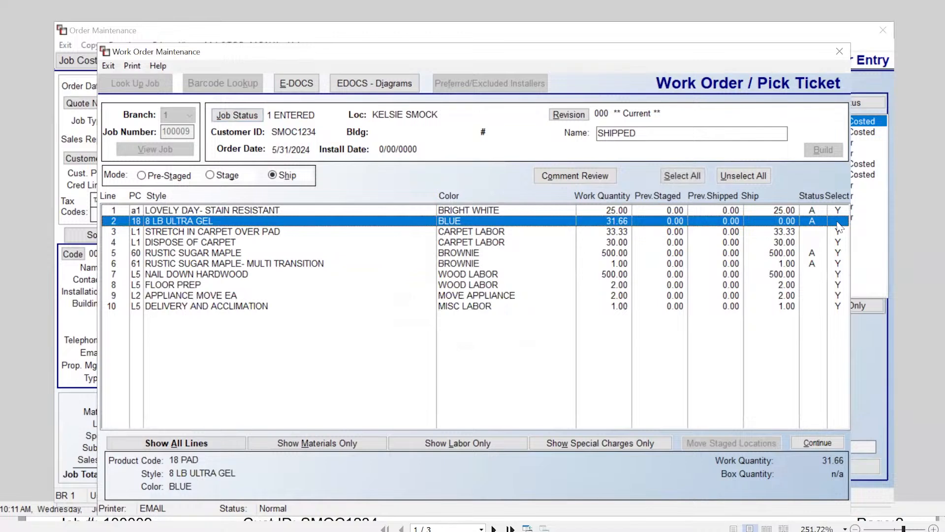
pyautogui.click(839, 224)
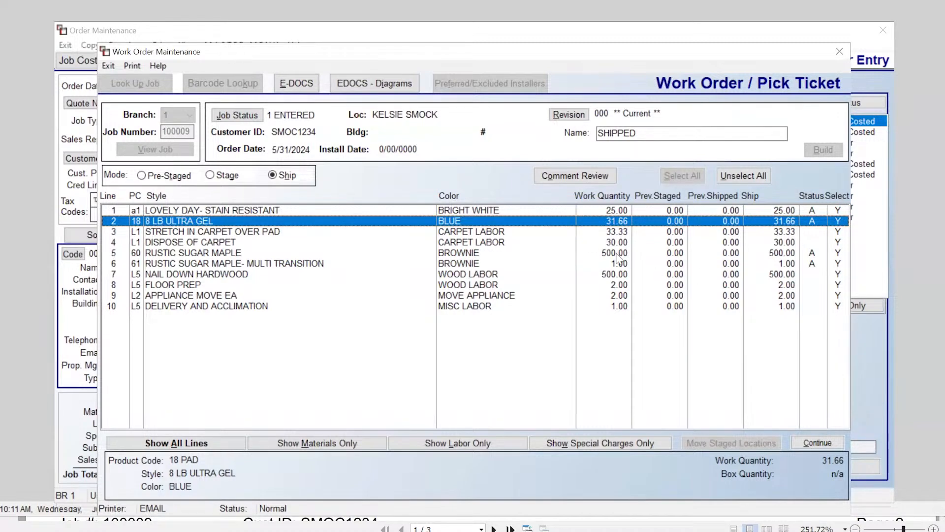
pyautogui.click(616, 211)
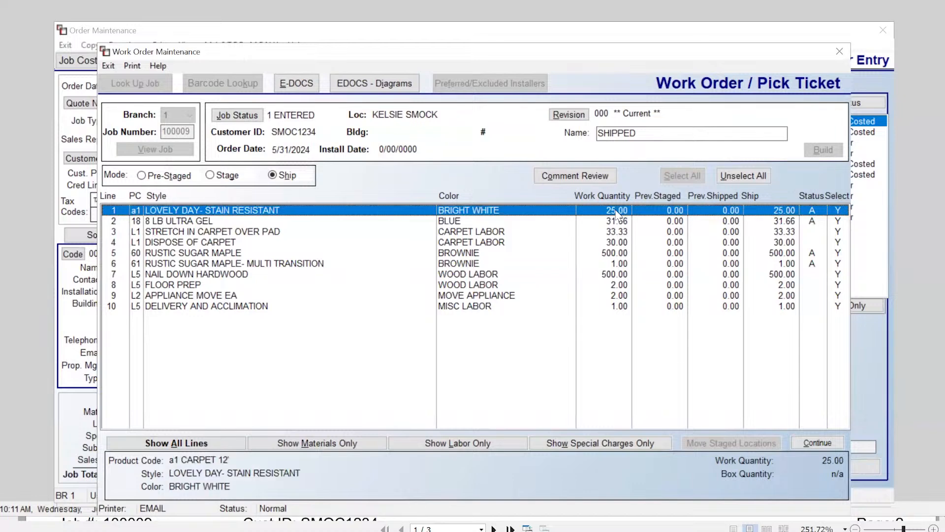
pyautogui.rightClick(616, 210)
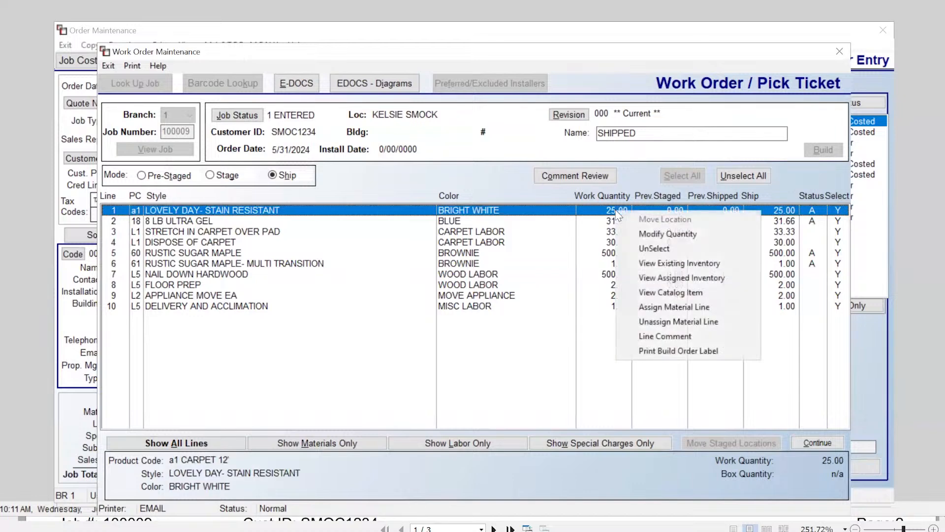
pyautogui.click(584, 212)
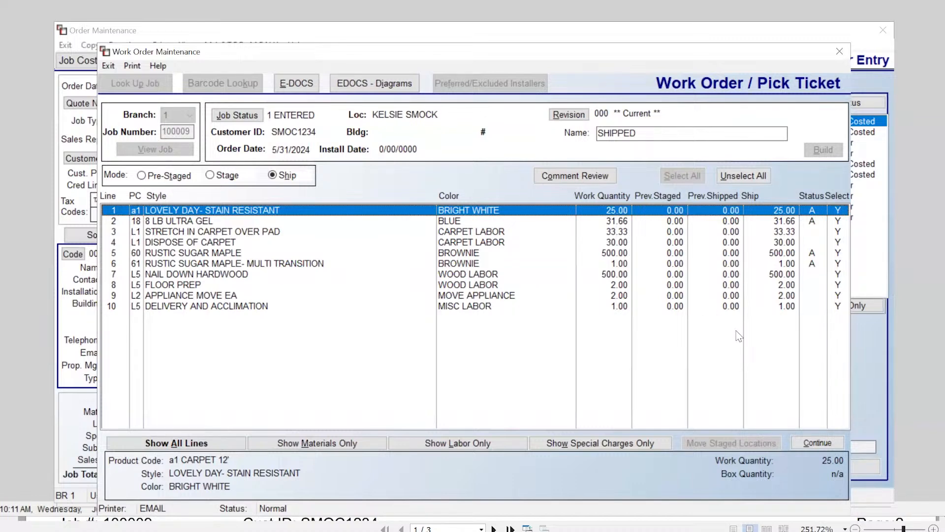
pyautogui.click(830, 445)
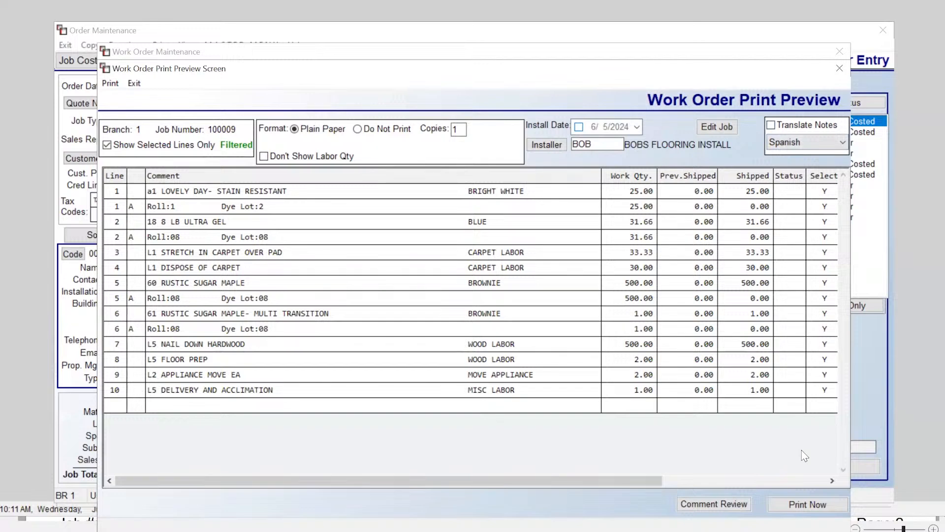
# Step: Print the shipped work order, creating revision 5, and begin reviewing the PDF
pyautogui.click(801, 505)
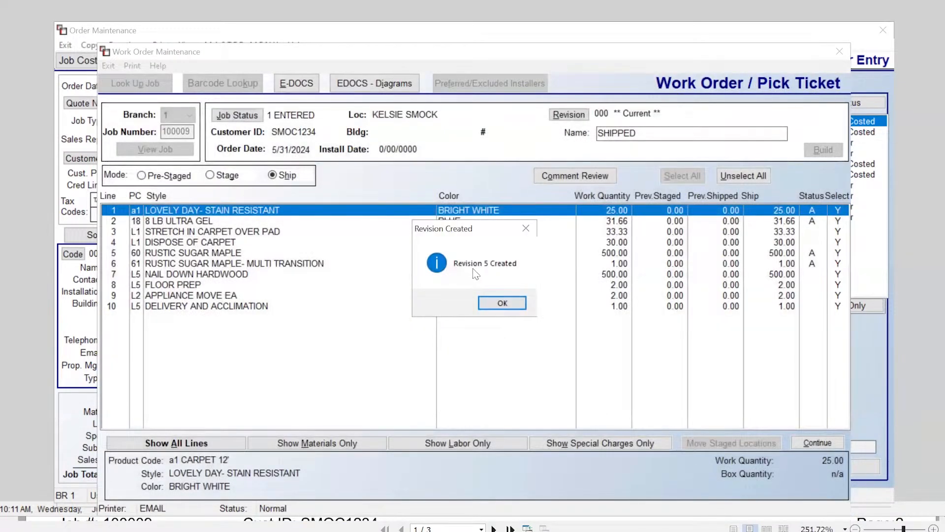
pyautogui.click(504, 302)
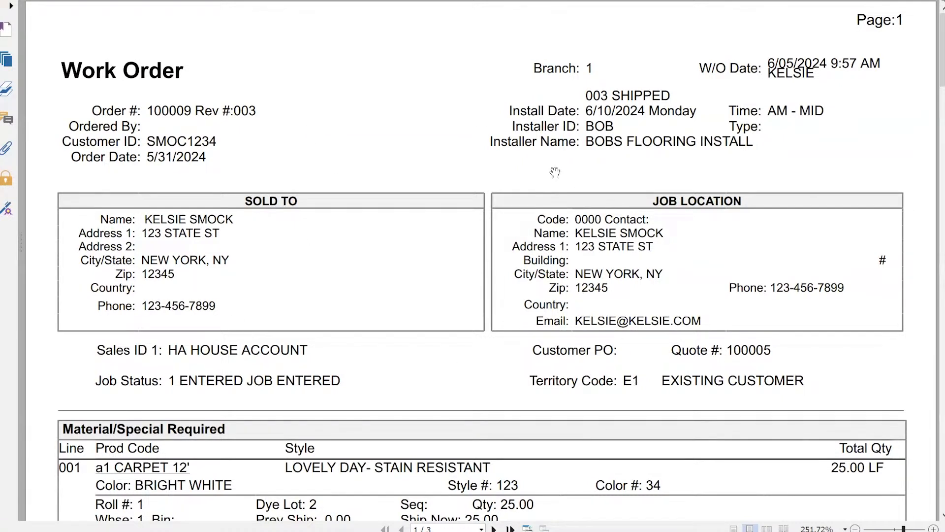
pyautogui.scroll(-1, 555, 173)
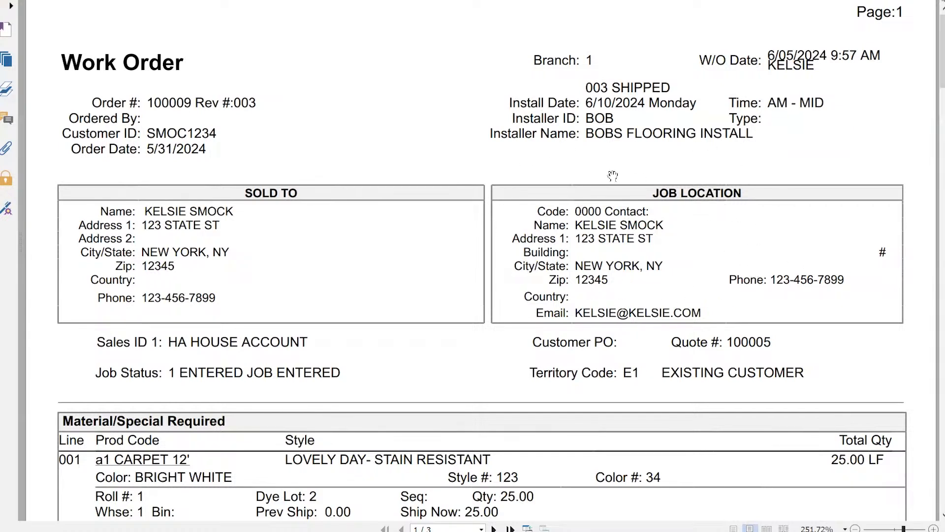
pyautogui.scroll(-1, 601, 231)
pyautogui.scroll(-5, 602, 230)
# Step: Scroll through all three pages of the work order, down to the labor sign-off page
pyautogui.scroll(-3, 602, 230)
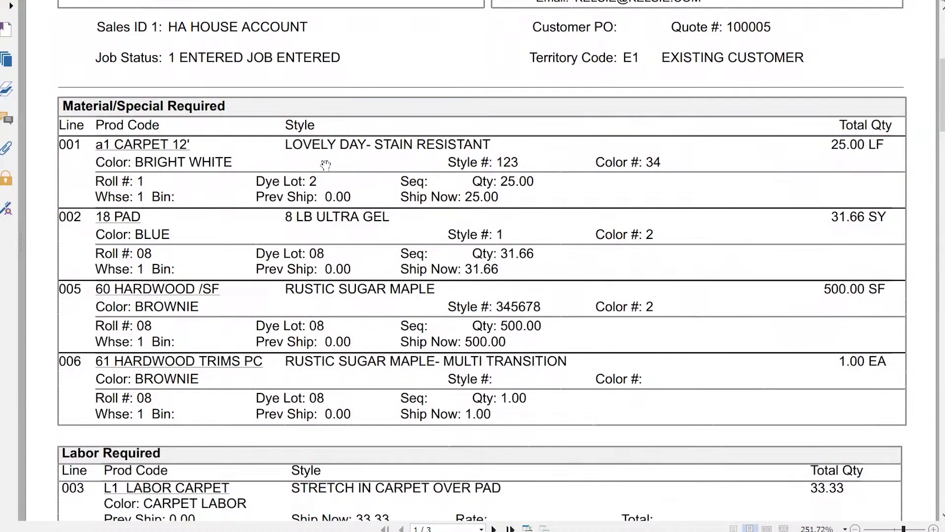
pyautogui.scroll(-10, 325, 164)
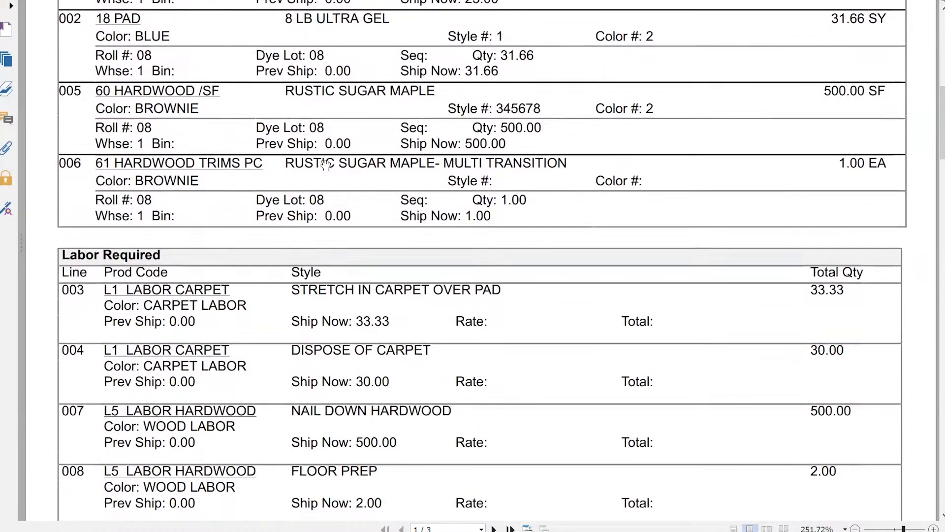
pyautogui.scroll(-3, 325, 164)
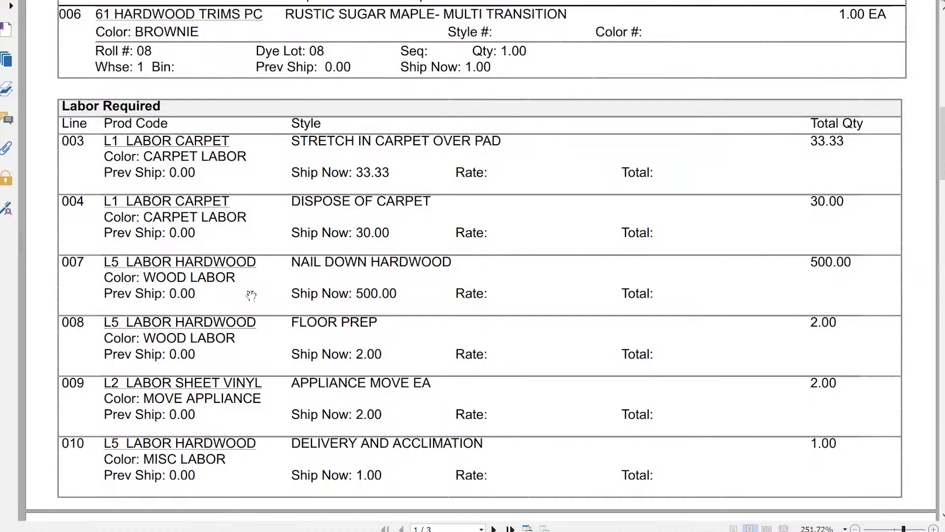
pyautogui.scroll(-10, 252, 295)
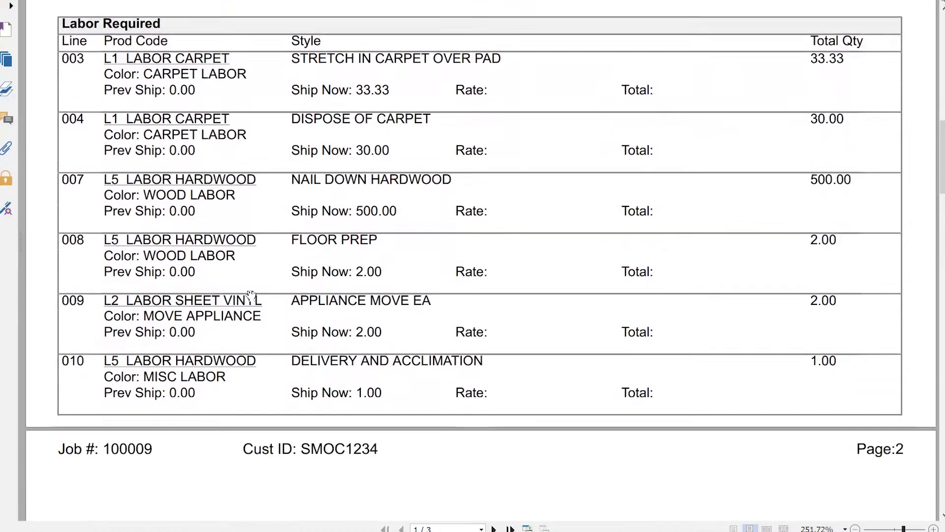
pyautogui.scroll(-10, 251, 295)
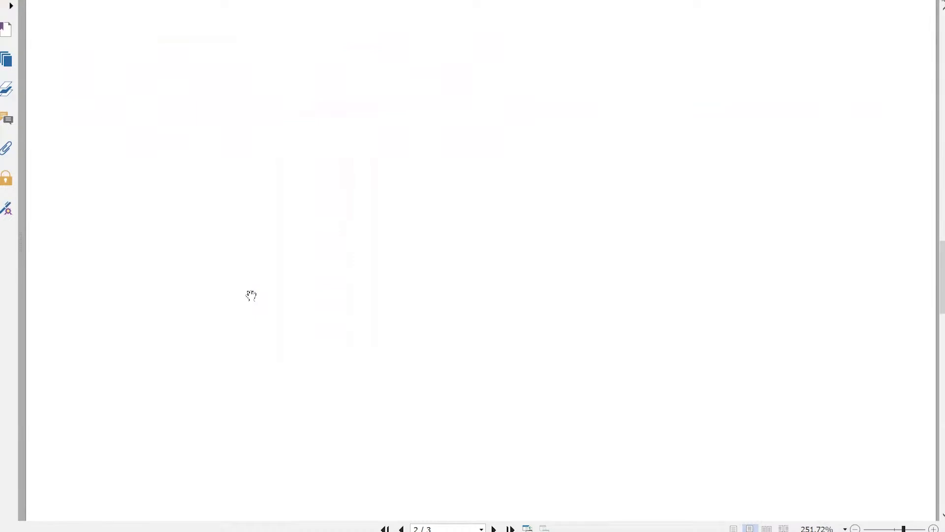
pyautogui.scroll(-5, 251, 295)
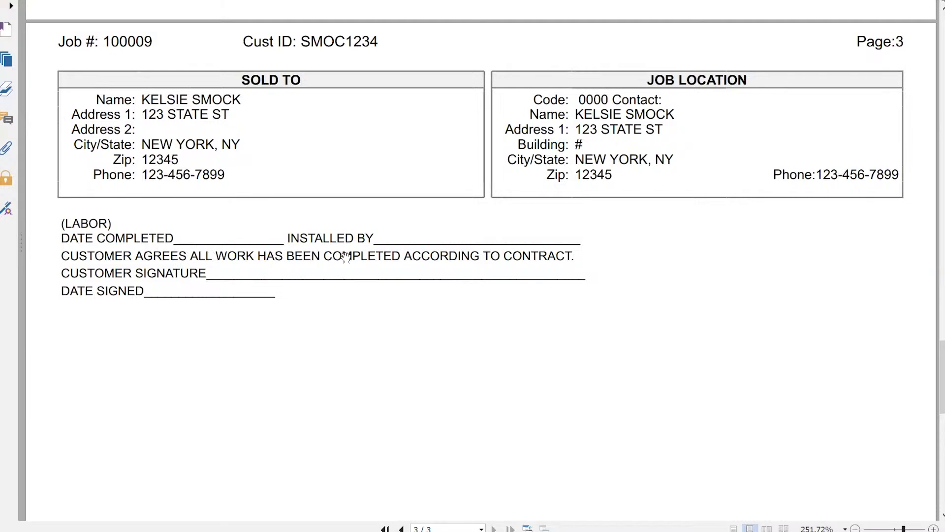
pyautogui.scroll(8, 379, 319)
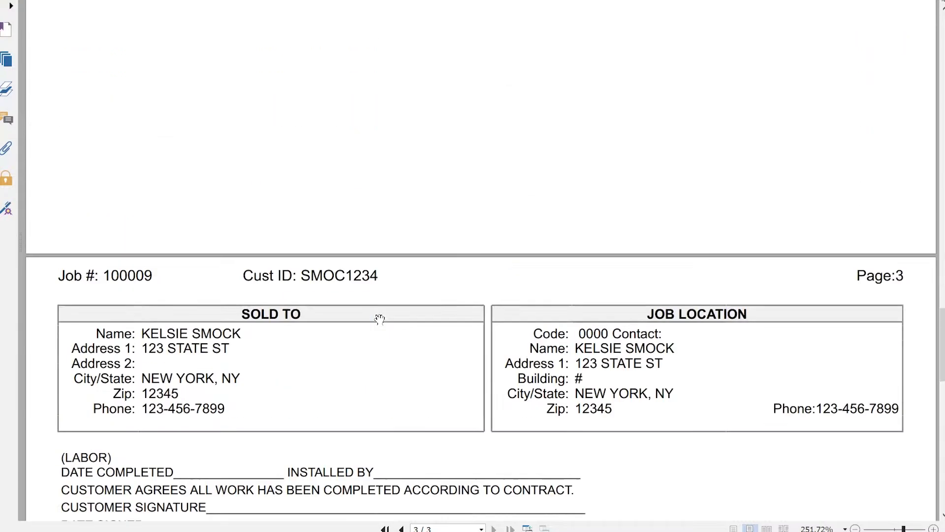
pyautogui.scroll(5, 380, 319)
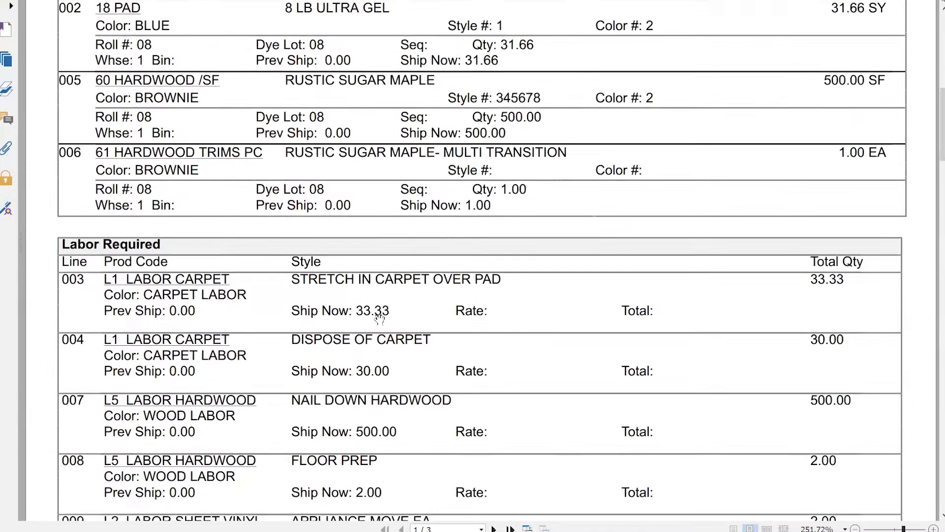
pyautogui.scroll(-10, 380, 319)
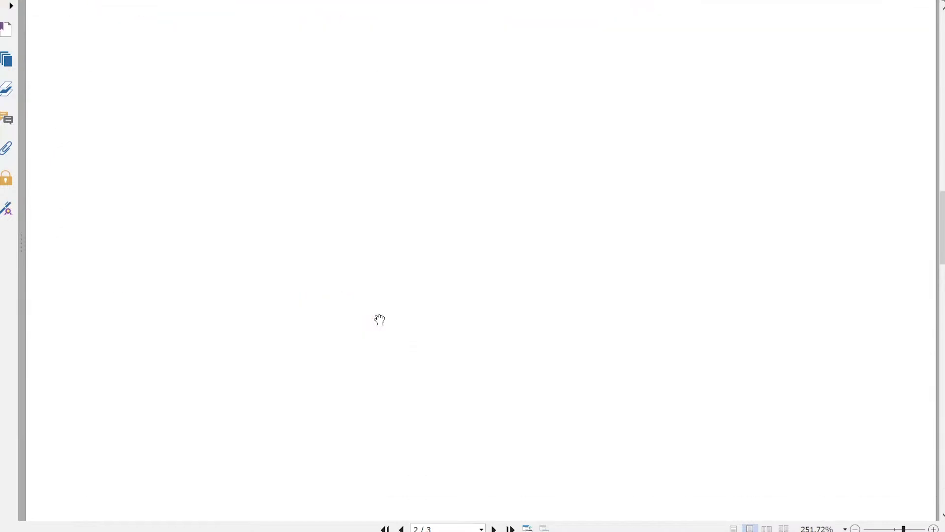
pyautogui.scroll(-8, 379, 319)
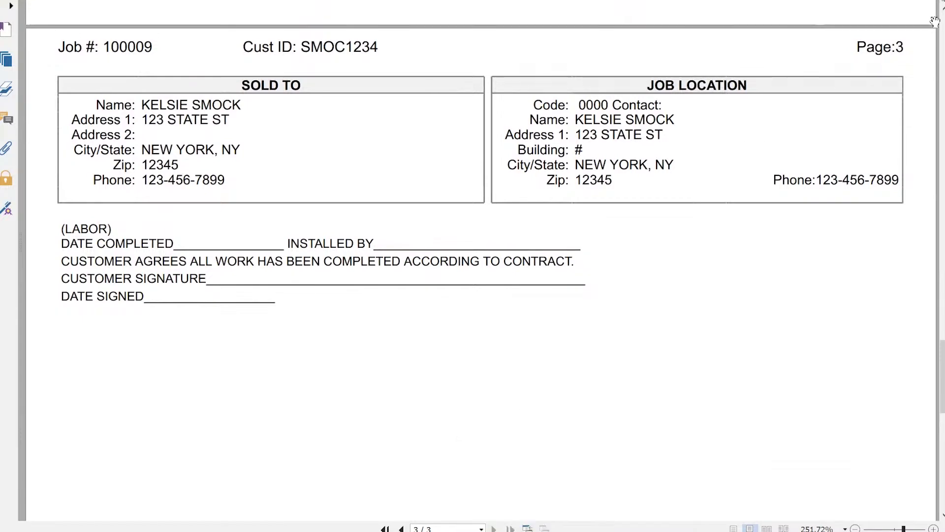
# Step: Close the printed work order document, the selection list and Work Order Maintenance
pyautogui.click(935, 1)
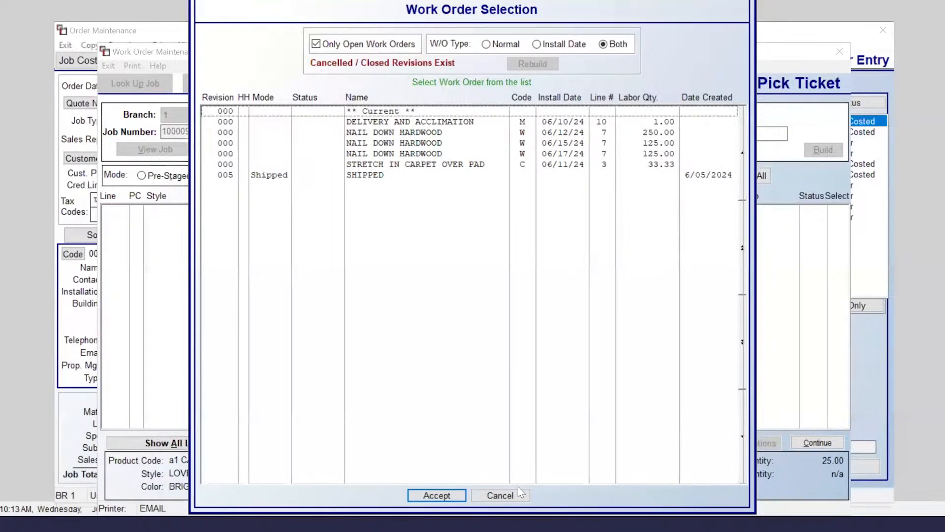
pyautogui.click(516, 495)
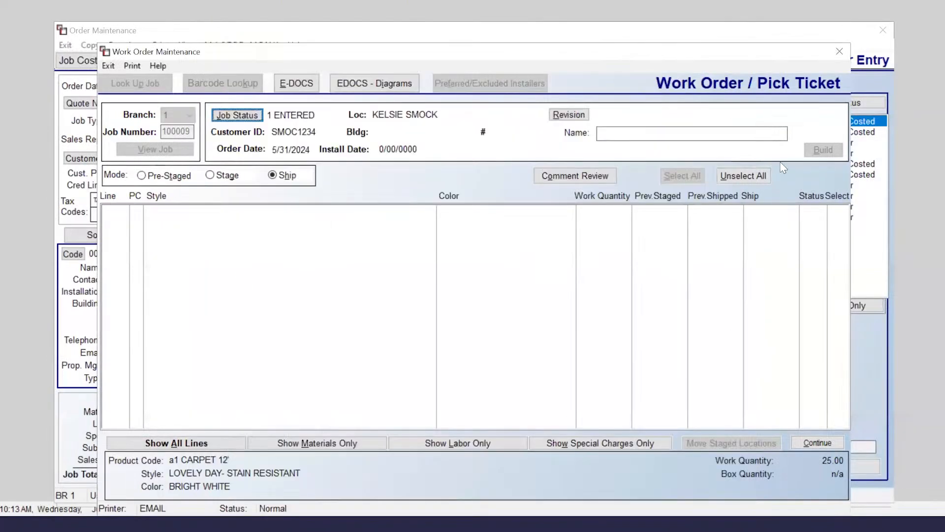
pyautogui.click(843, 52)
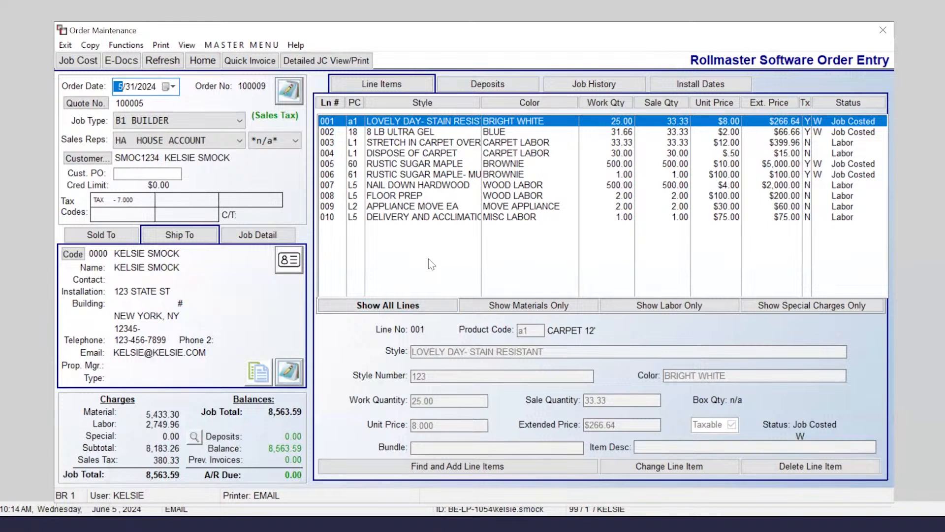
# Step: Restart the Work Order / Pick Ticket with EMAIL and load revision 005 SHIPPED
pyautogui.click(124, 46)
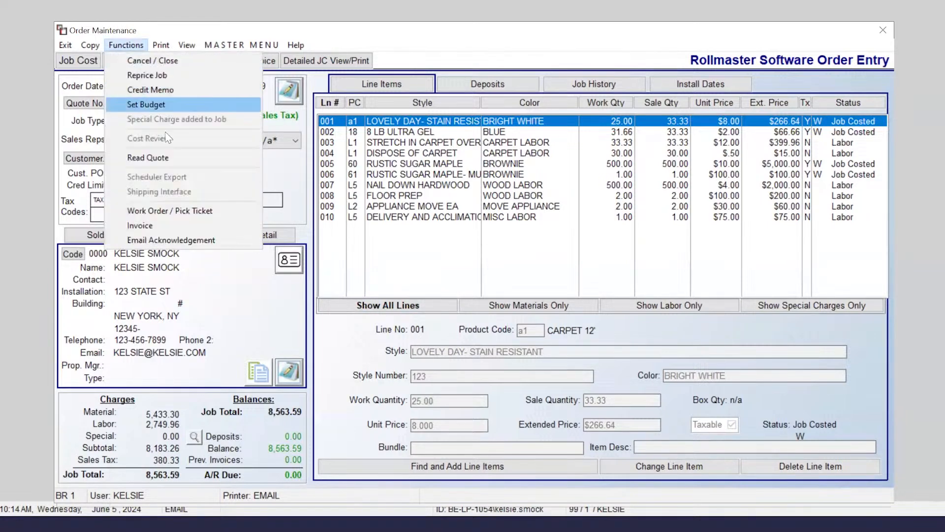
pyautogui.click(216, 211)
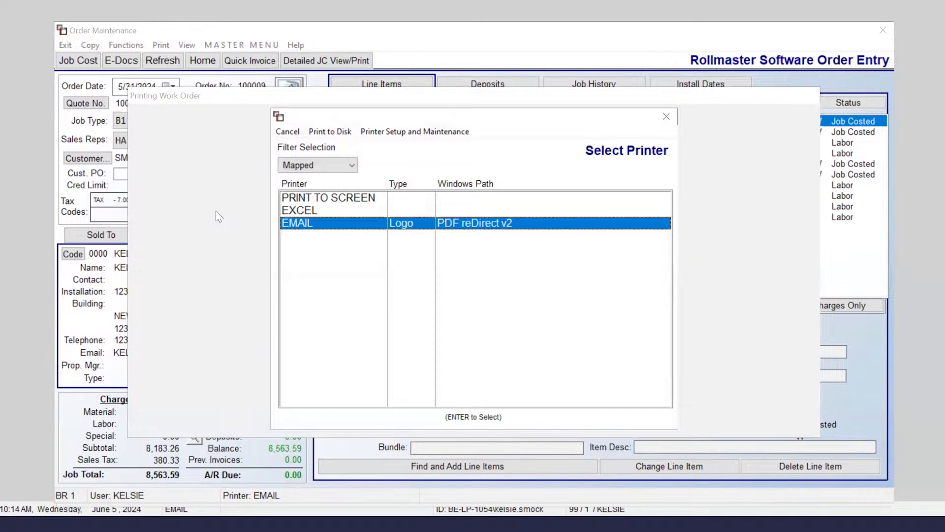
pyautogui.press('Return')
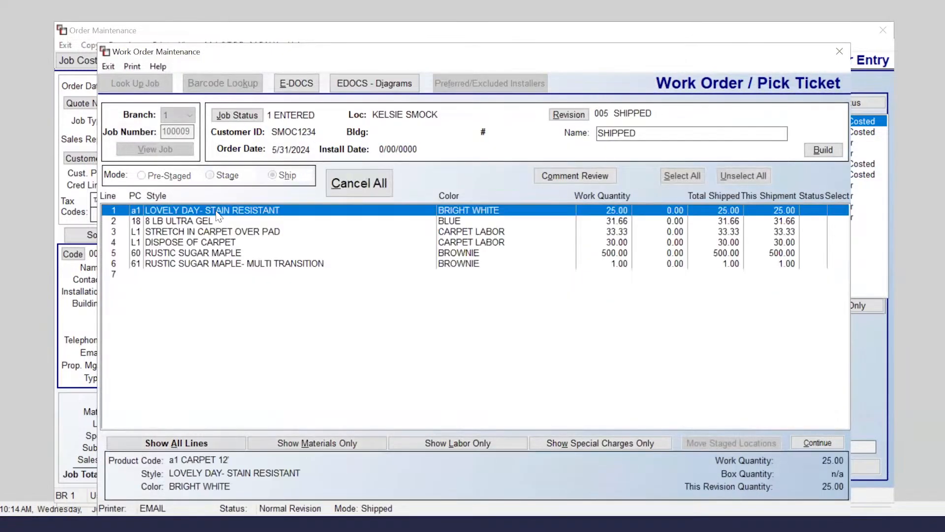
pyautogui.click(566, 119)
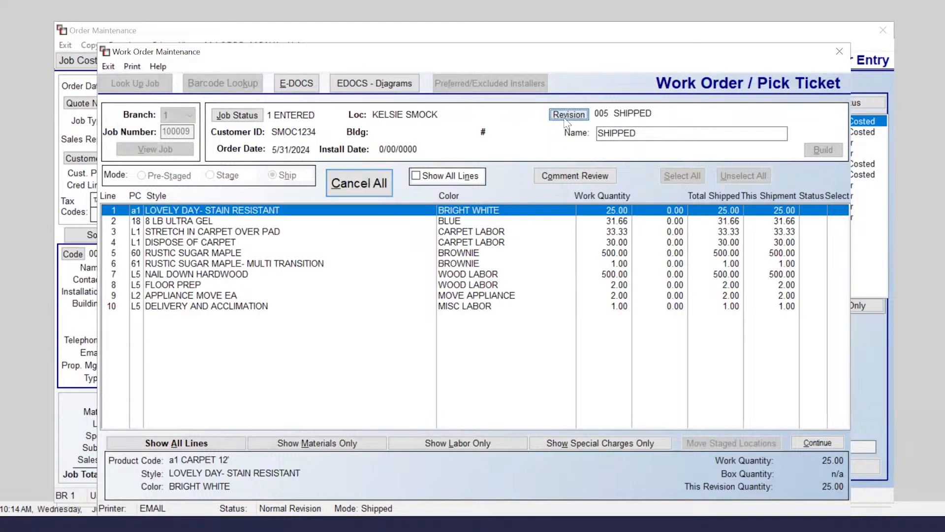
pyautogui.click(294, 176)
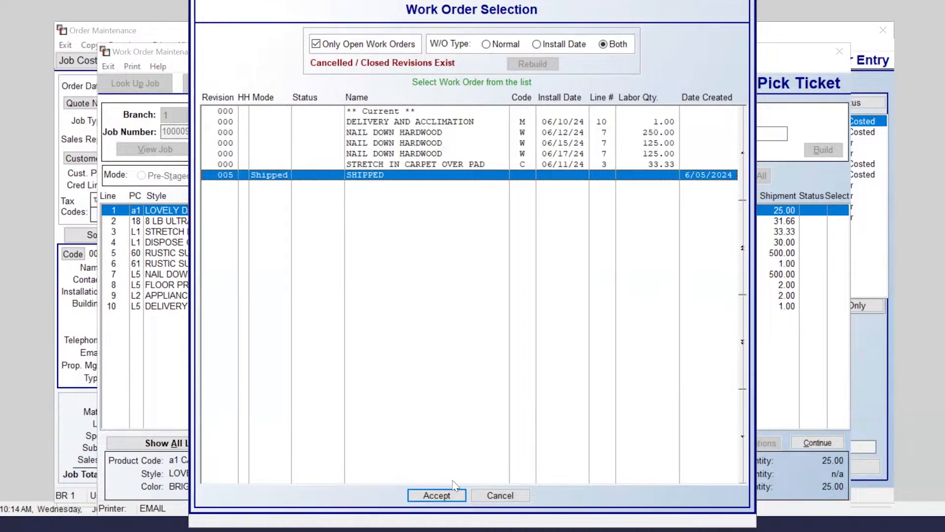
pyautogui.click(437, 495)
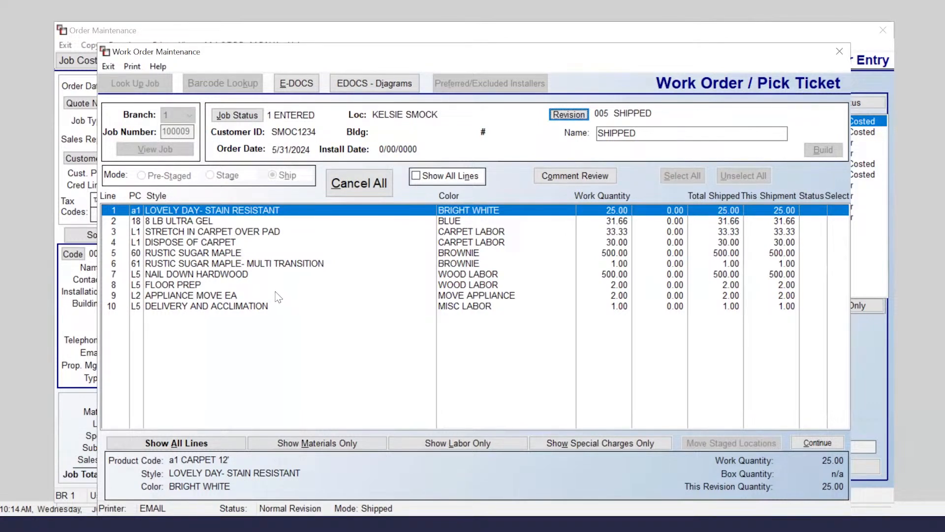
# Step: Return line 6, RUSTIC SUGAR MAPLE- MULTI TRANSITION, to stock, confirming 1.00 returned
pyautogui.click(279, 265)
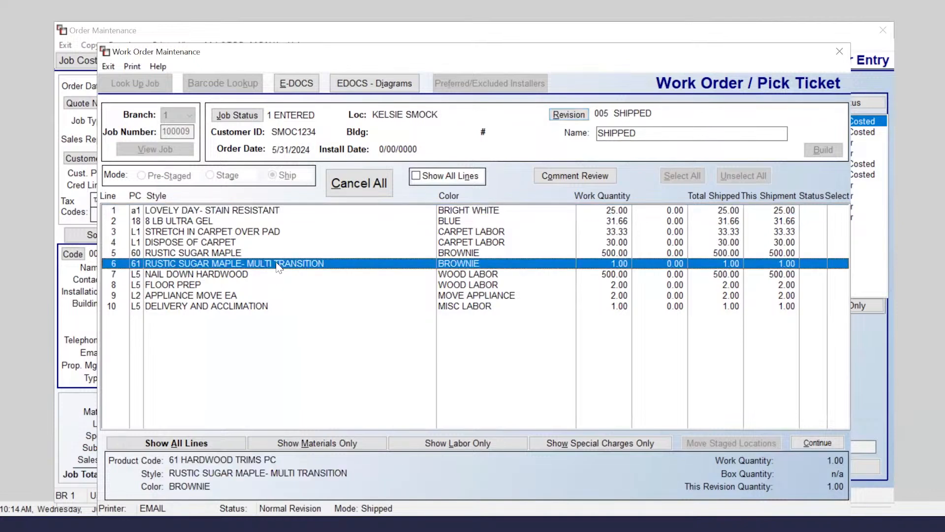
pyautogui.rightClick(279, 267)
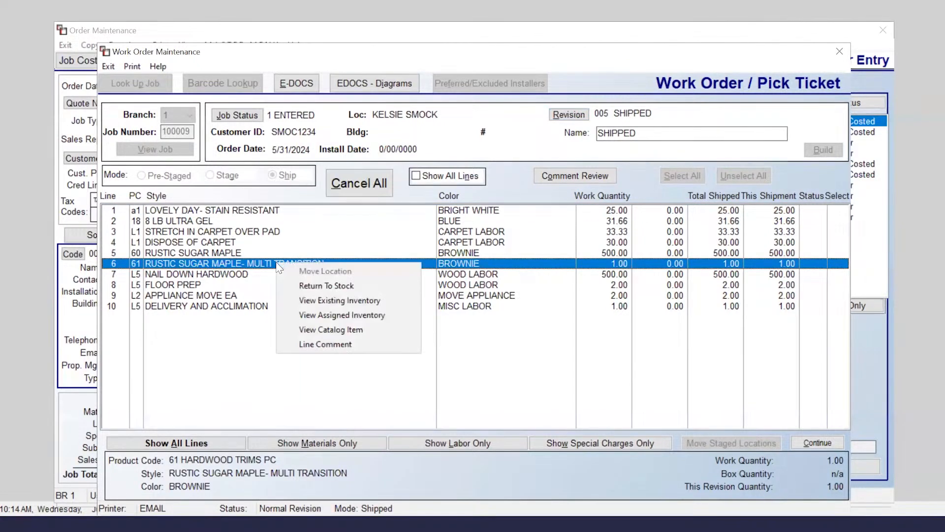
pyautogui.click(318, 286)
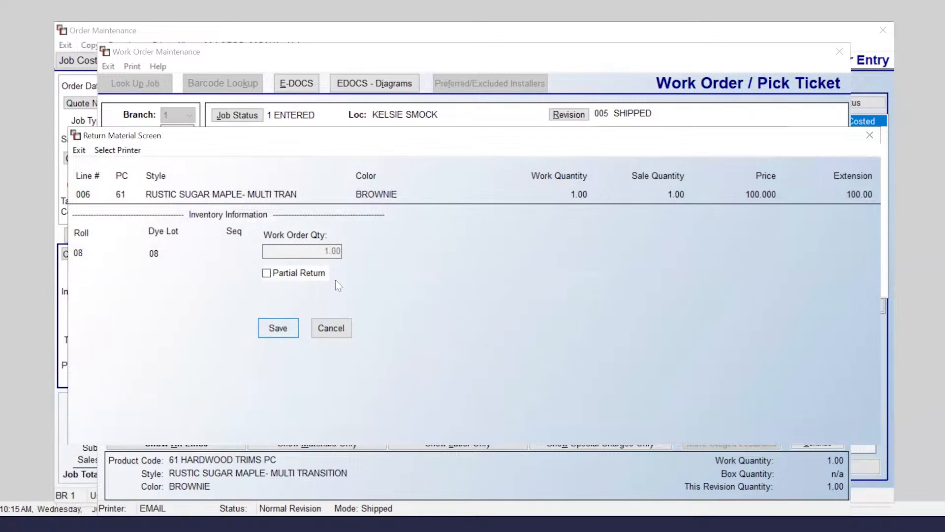
pyautogui.click(284, 333)
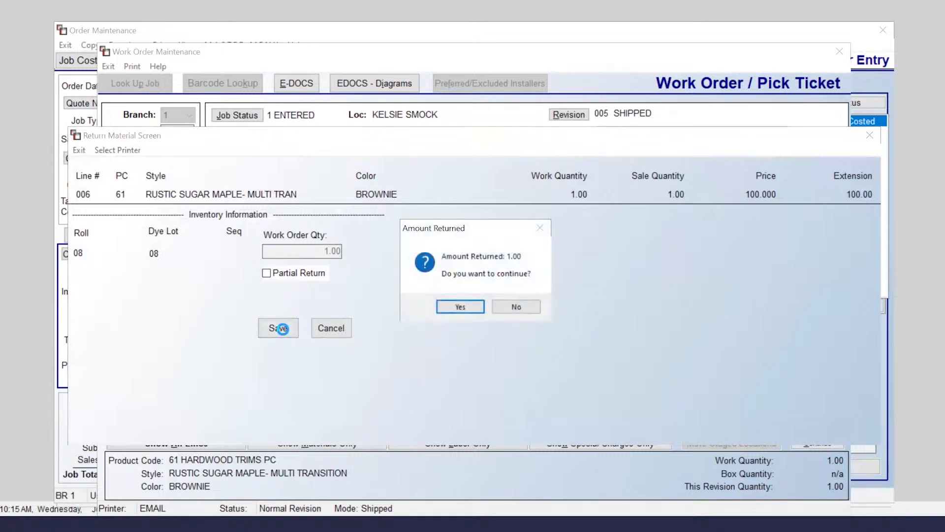
pyautogui.click(459, 306)
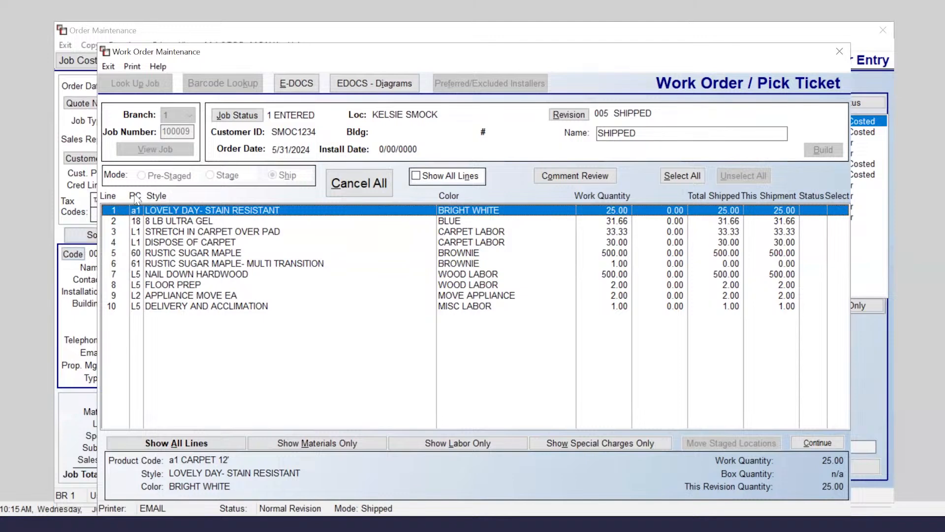
# Step: Close Work Order Maintenance and exit the 8,563.59 order back to the Sales Processing job list
pyautogui.click(132, 66)
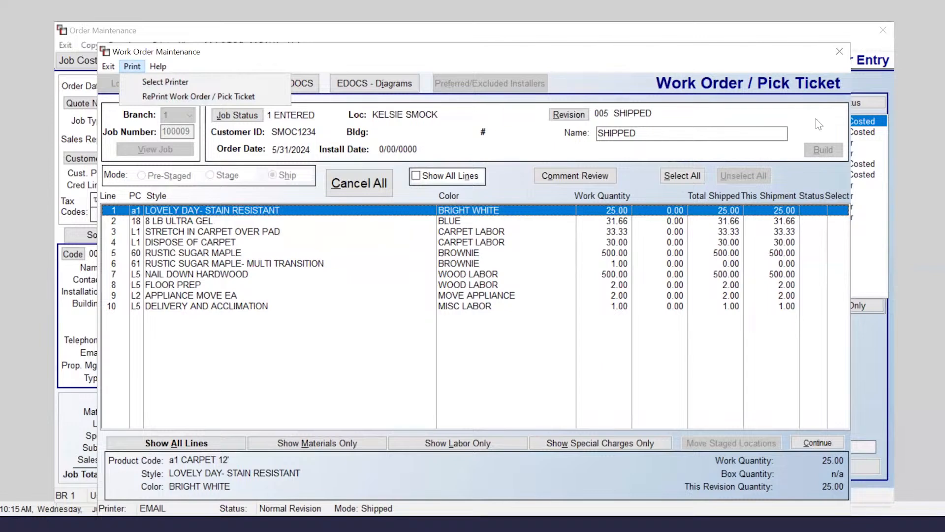
pyautogui.click(840, 51)
pyautogui.click(840, 51)
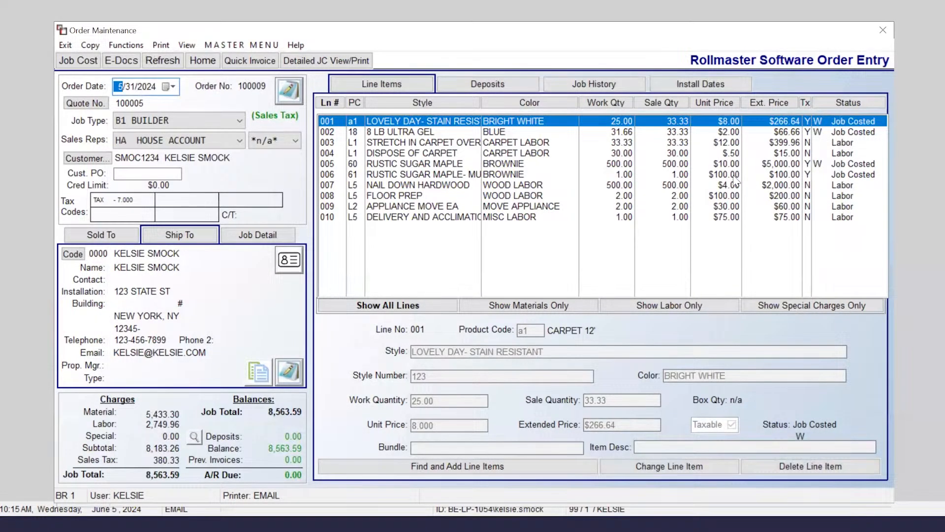
pyautogui.click(734, 176)
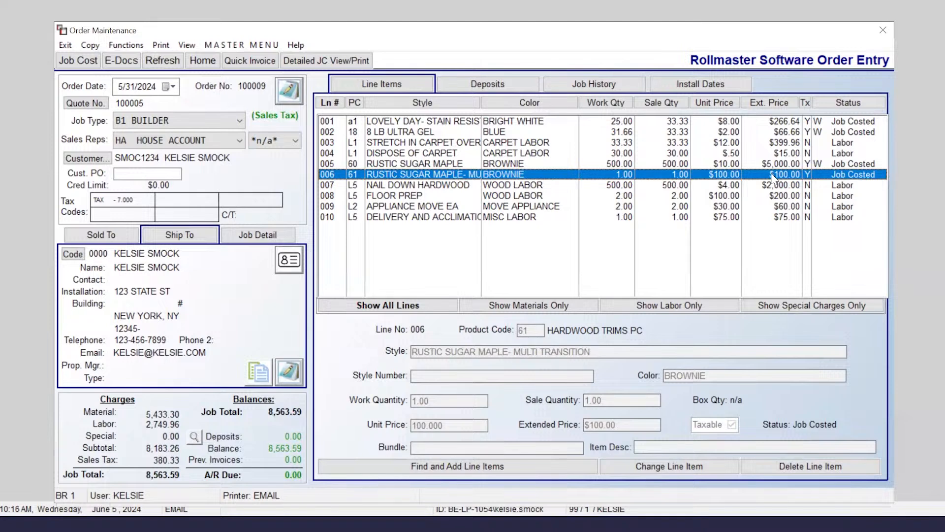
pyautogui.press('Escape')
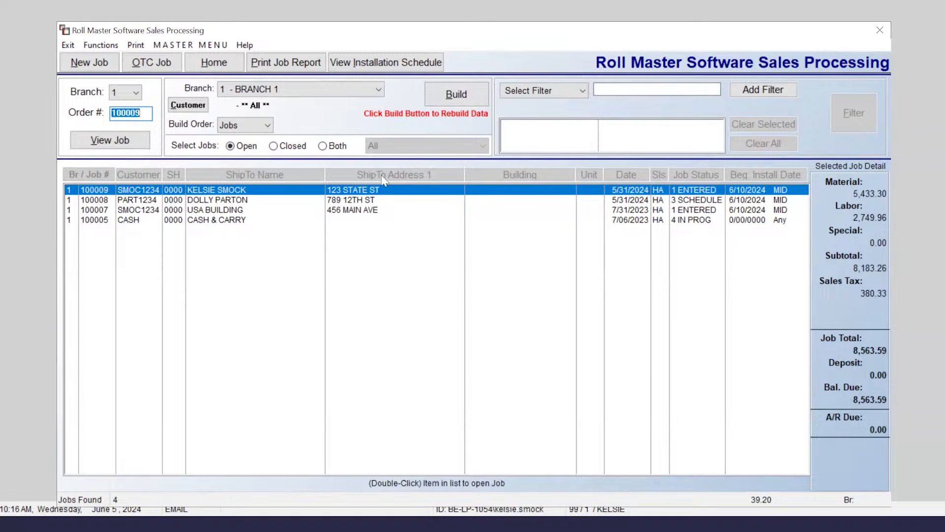
# Step: Briefly view Batch Work Order Processing for Branch 1, then close it to reach the Master Menu
pyautogui.click(101, 45)
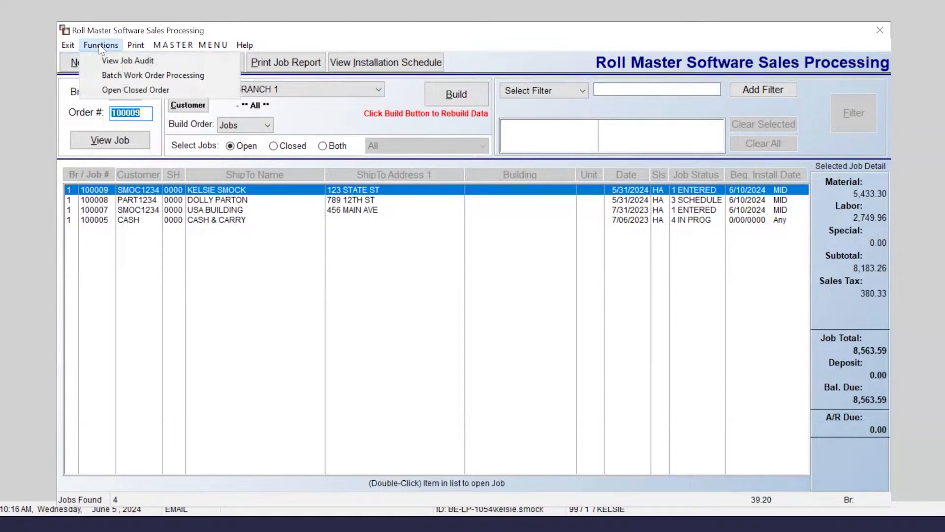
pyautogui.click(134, 76)
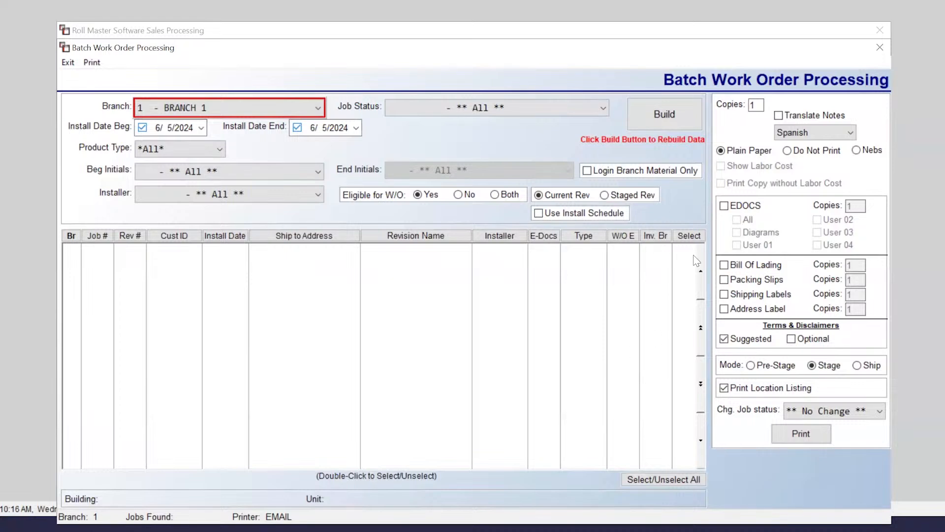
pyautogui.click(880, 48)
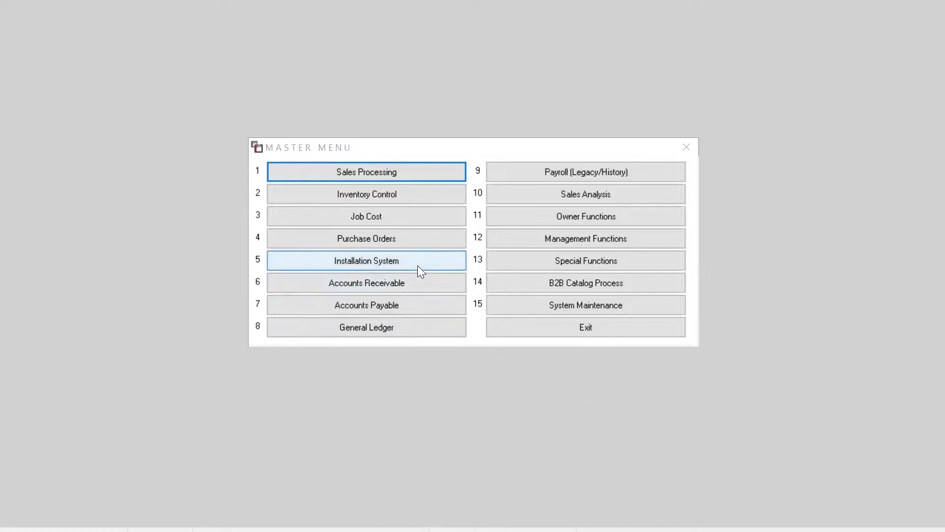
# Step: Reopen job 100009 in Order Entry/Maintenance with the EMAIL printer
pyautogui.click(387, 173)
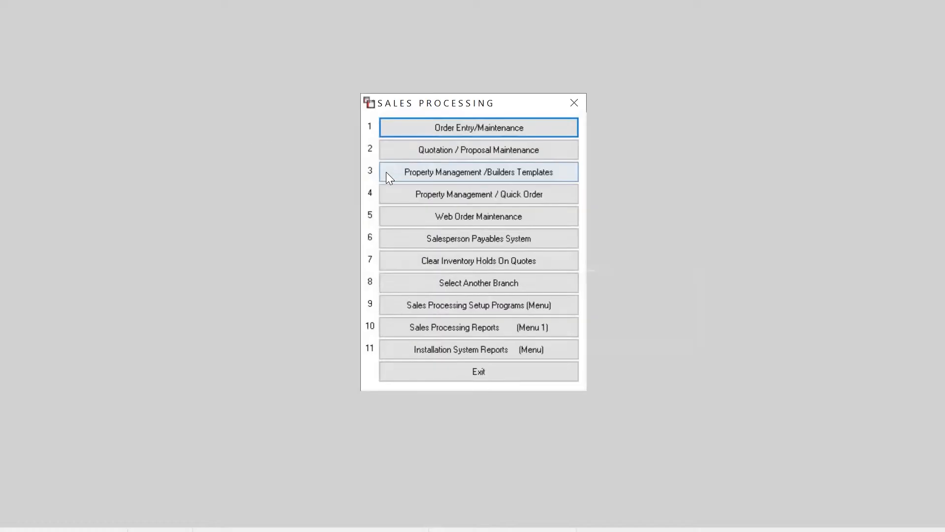
pyautogui.click(418, 131)
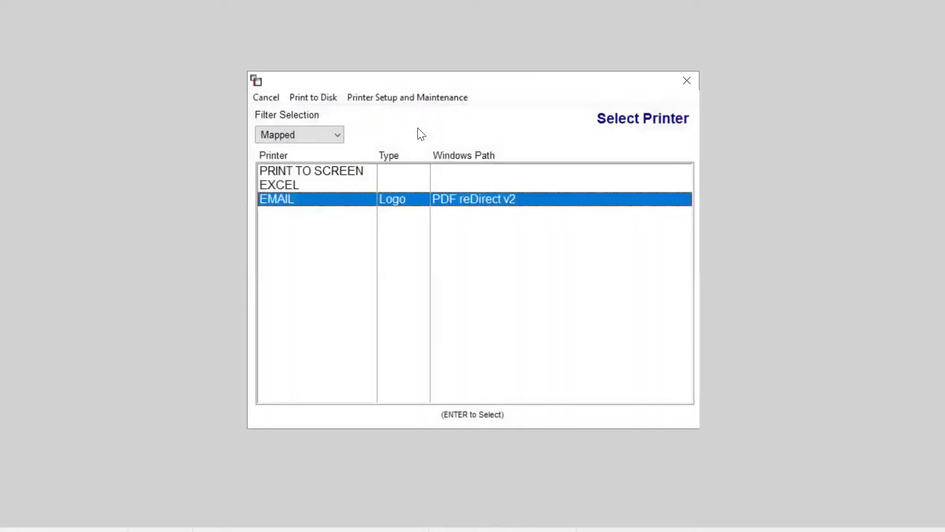
pyautogui.press('Return')
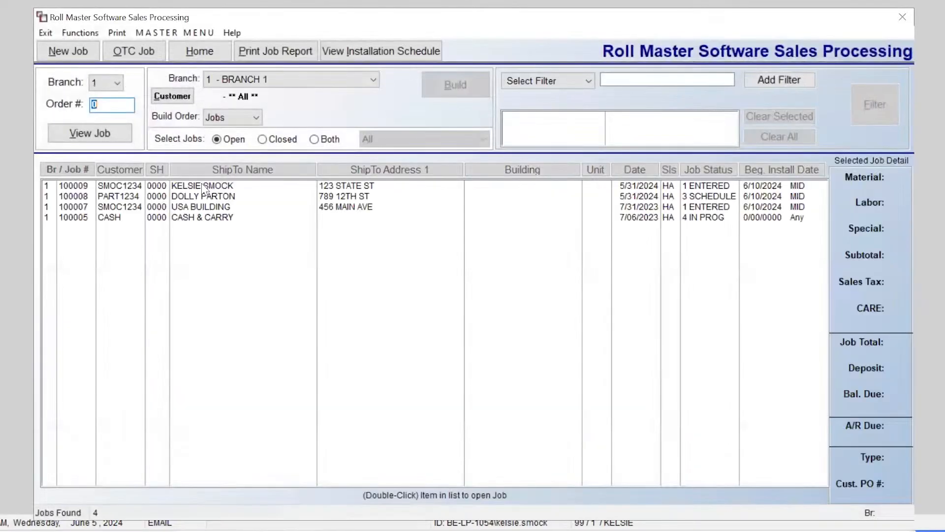
pyautogui.click(203, 188)
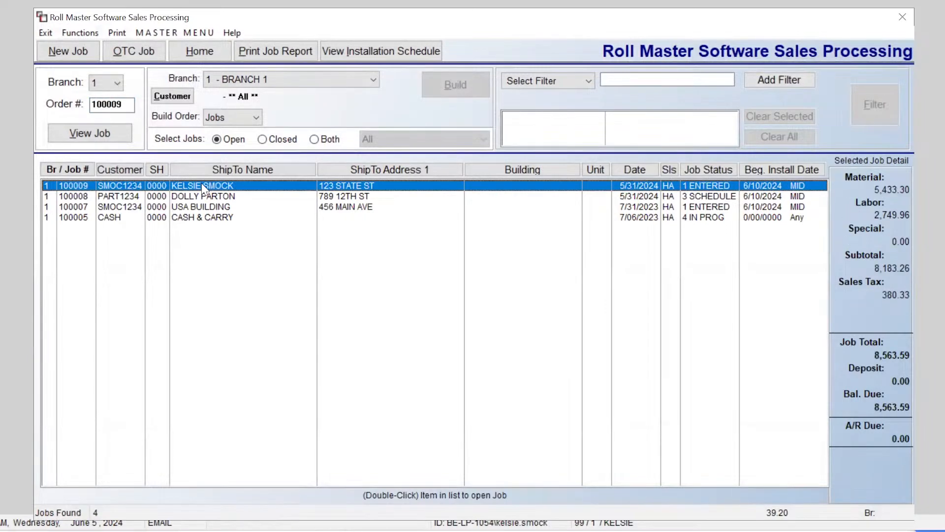
pyautogui.doubleClick(203, 187)
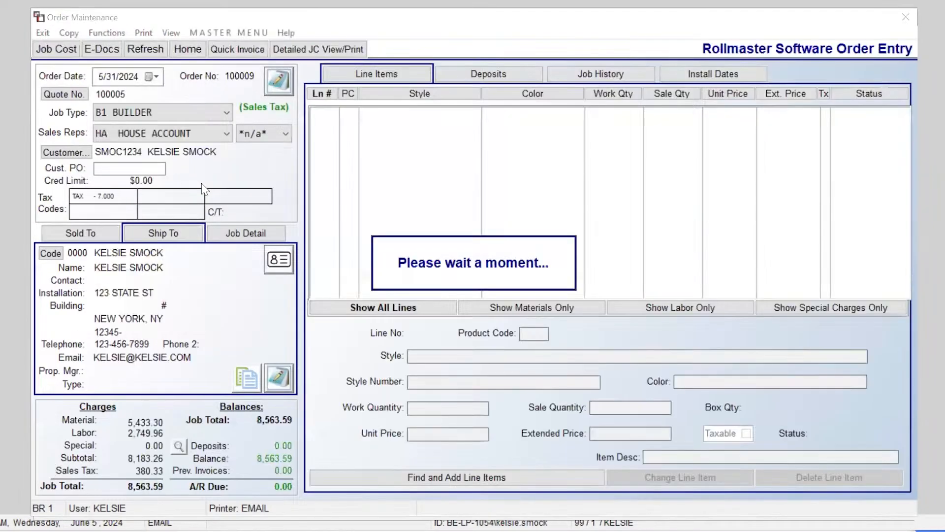
# Step: Open Installation System > Job Labor Maint. for this job
pyautogui.click(235, 34)
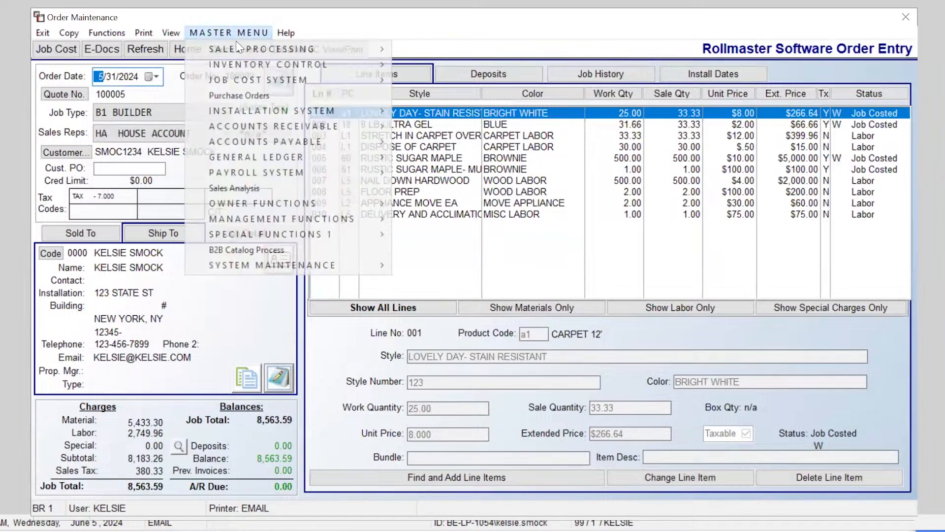
pyautogui.moveTo(282, 110)
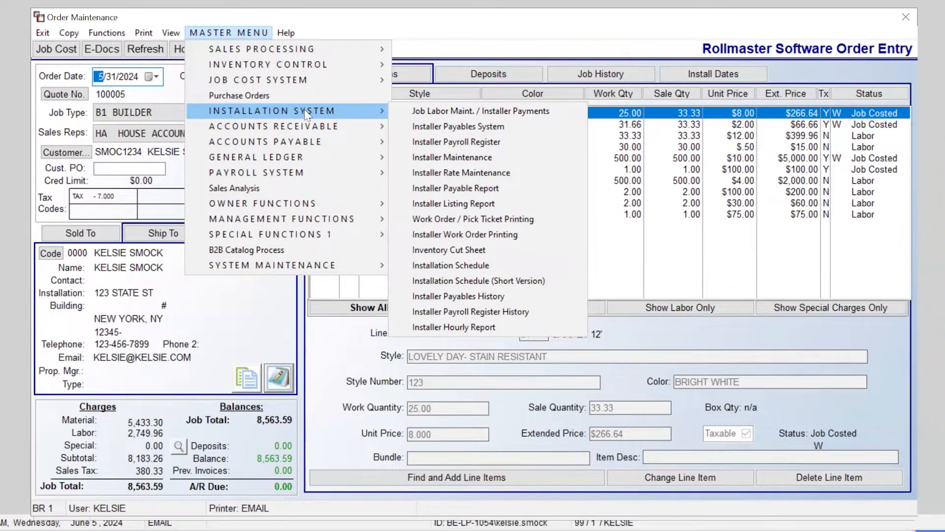
pyautogui.click(474, 113)
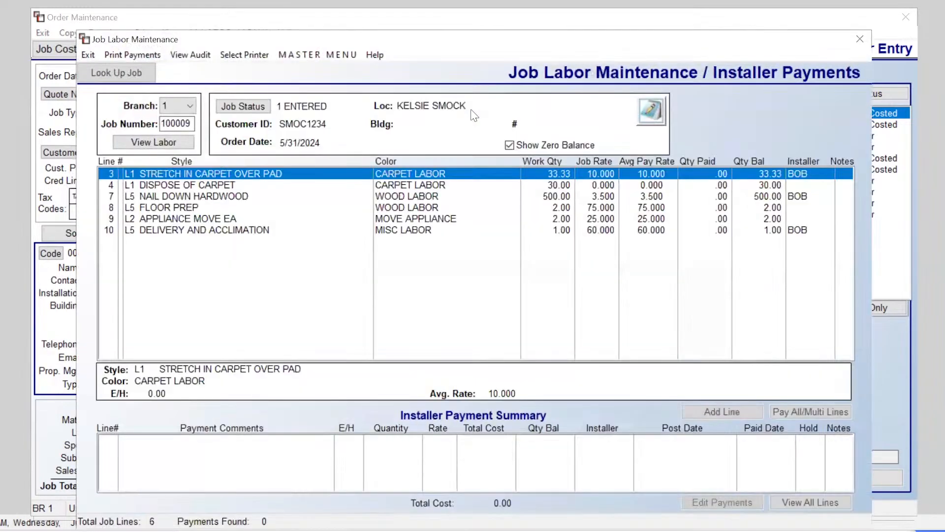
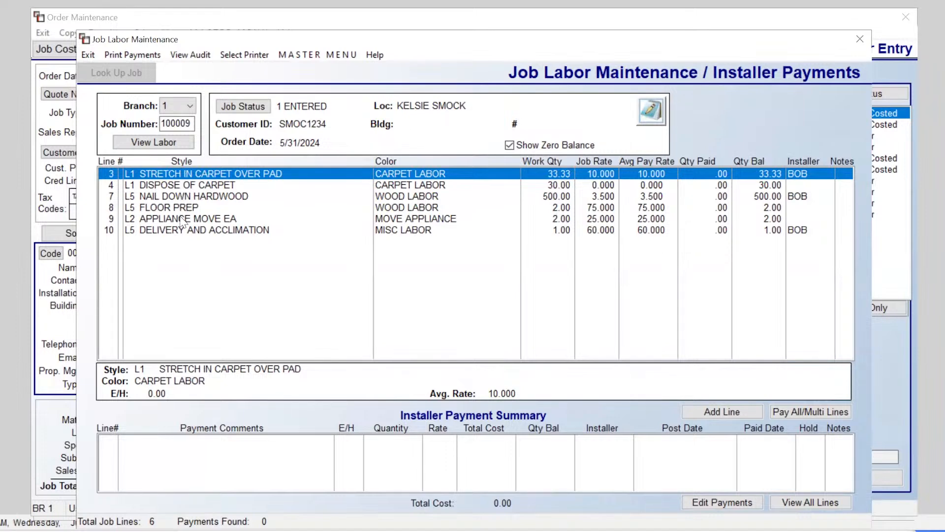
# Step: Open the Add Payment form for labor line 3, Stretch in Carpet over Pad, for its assigned installer
pyautogui.rightClick(172, 174)
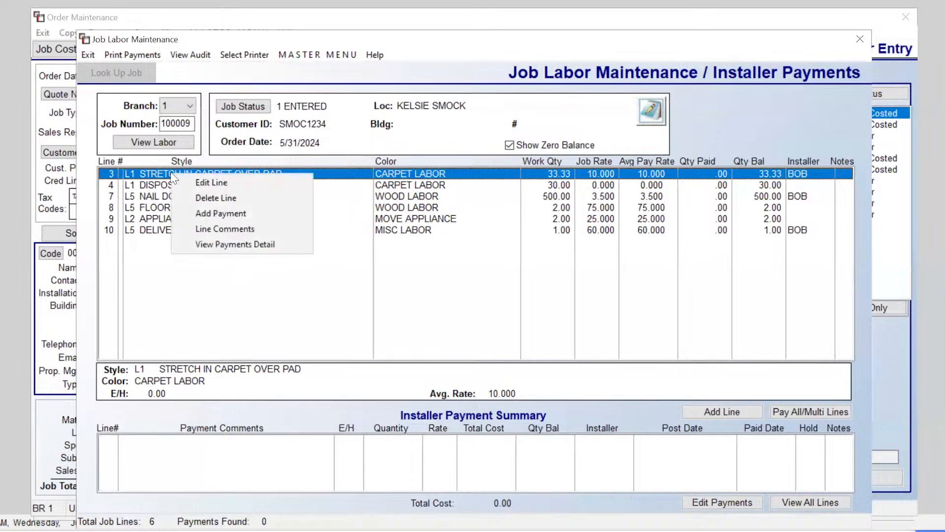
pyautogui.click(273, 214)
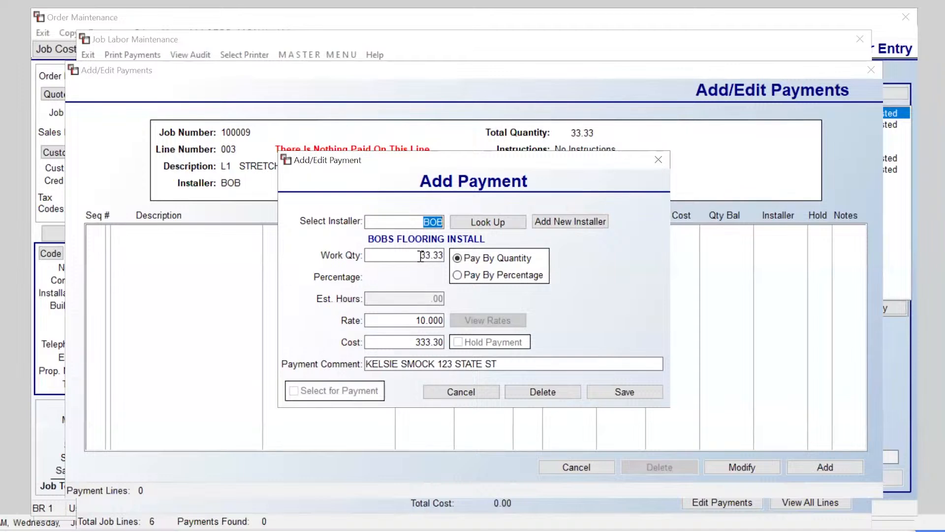
# Step: Try paying by percentage, entering 40 and then 100 percent
pyautogui.click(457, 275)
pyautogui.moveTo(414, 278); pyautogui.dragTo(444, 279)
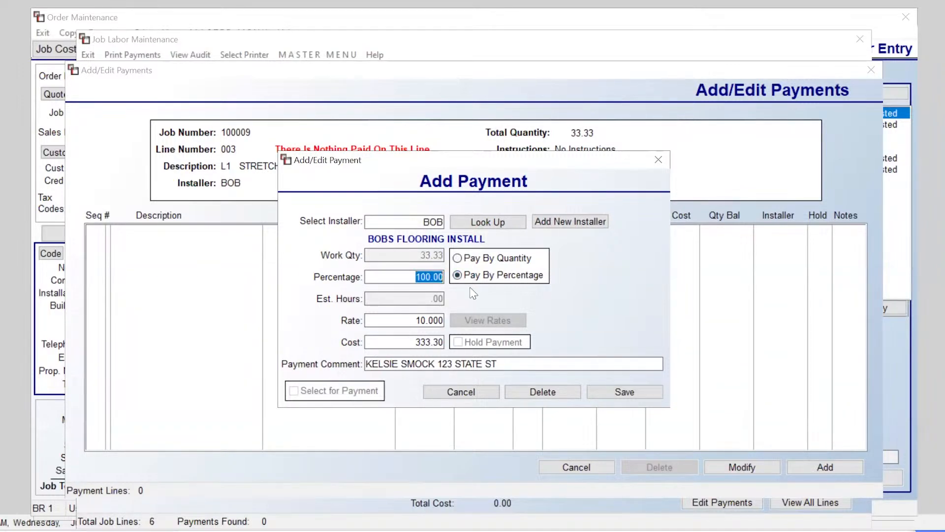
pyautogui.write('40')
pyautogui.moveTo(419, 275); pyautogui.dragTo(474, 285)
pyautogui.write('100')
# Step: Switch back to pay by quantity, set the rate to 11.000 for 366.63, and save
pyautogui.click(458, 259)
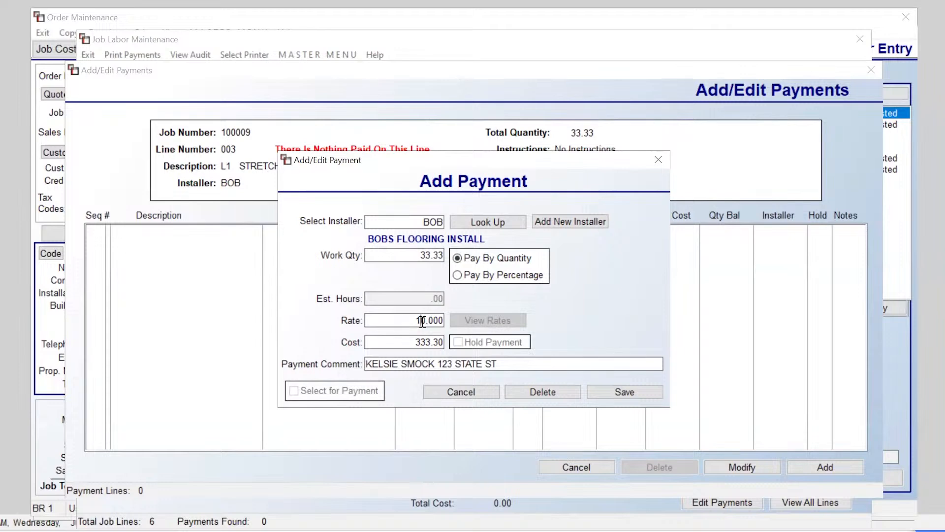
pyautogui.press('BackSpace')
pyautogui.write('1')
pyautogui.click(407, 340)
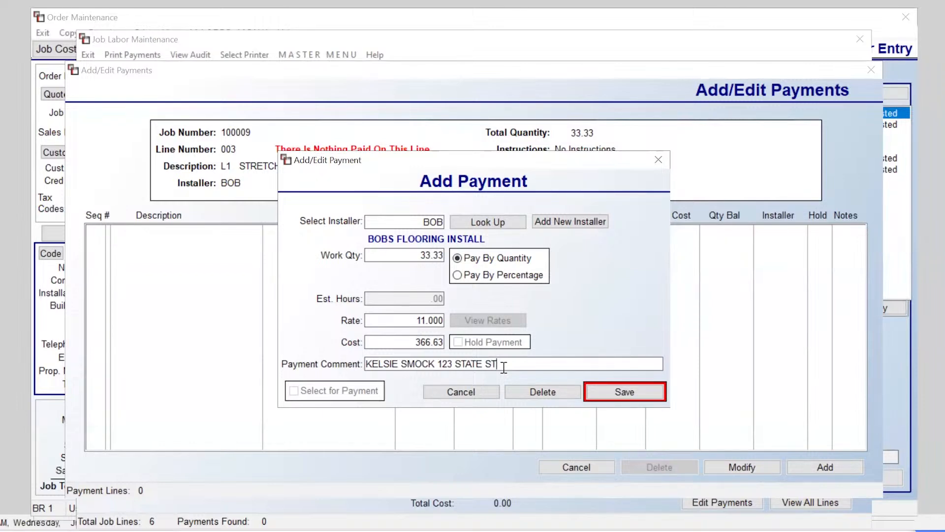
pyautogui.click(616, 396)
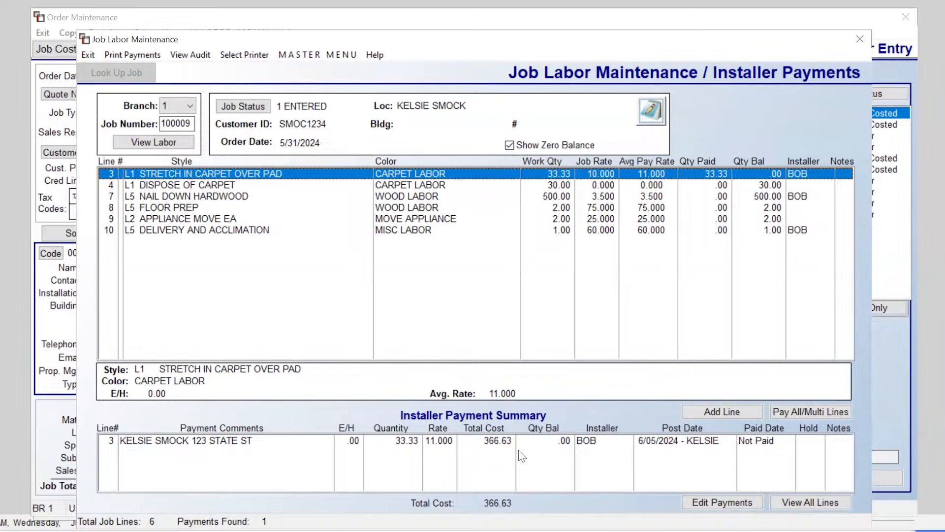
pyautogui.click(647, 445)
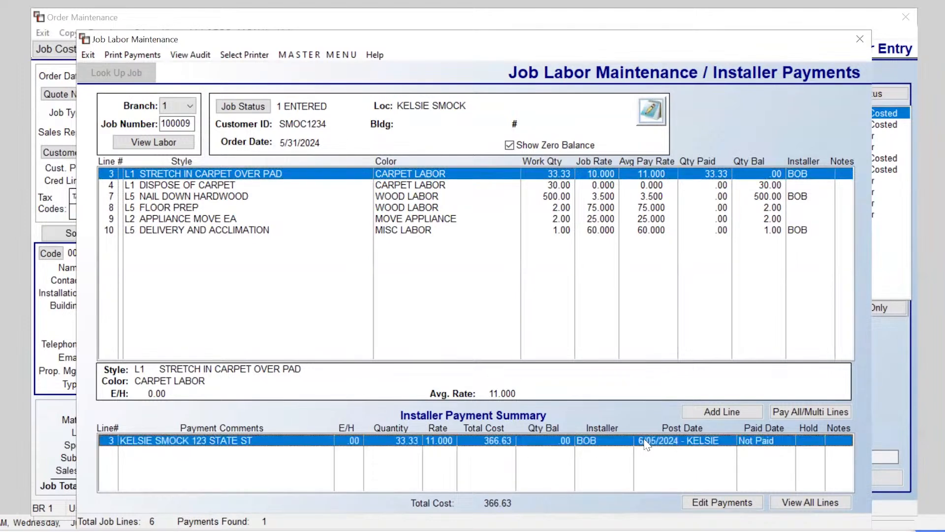
pyautogui.rightClick(647, 445)
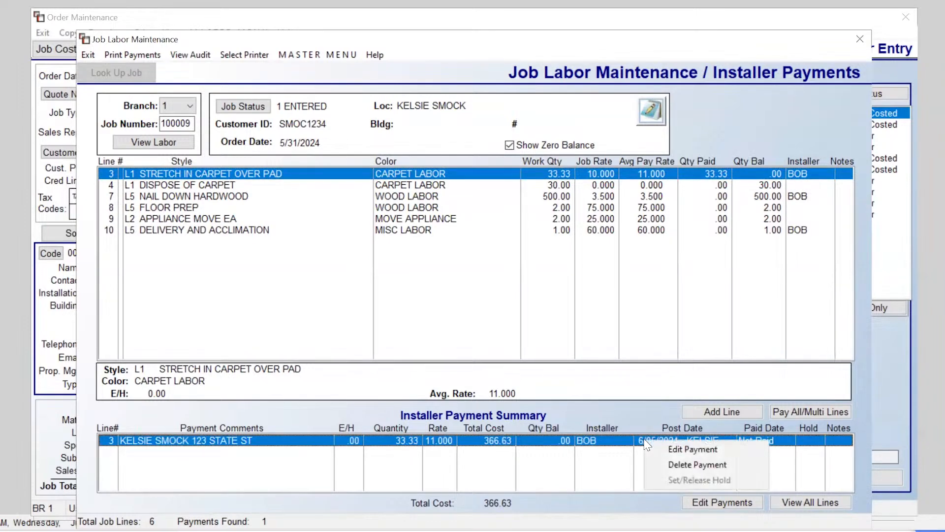
pyautogui.click(595, 413)
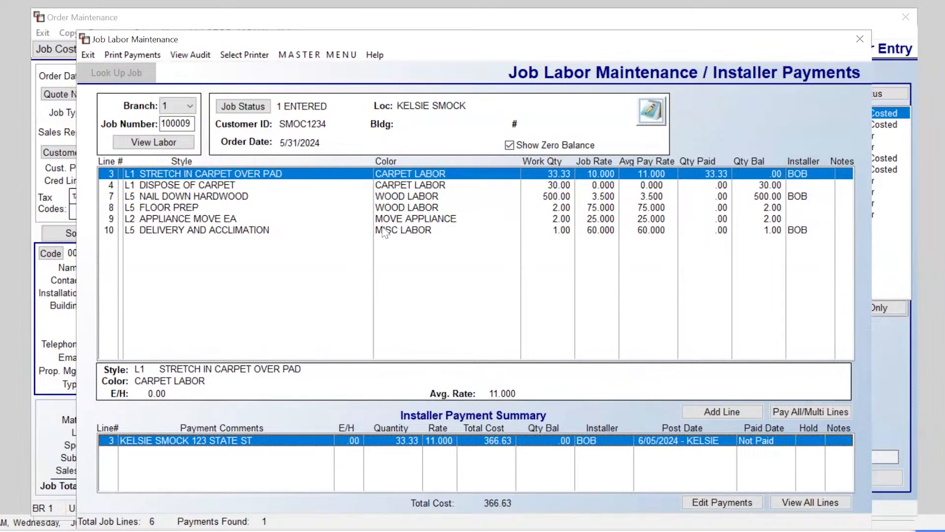
# Step: Pay the installer 100% of lines 4, 7, 8, 9 and 10, totalling 2010.00, and finalize the payments
pyautogui.click(809, 413)
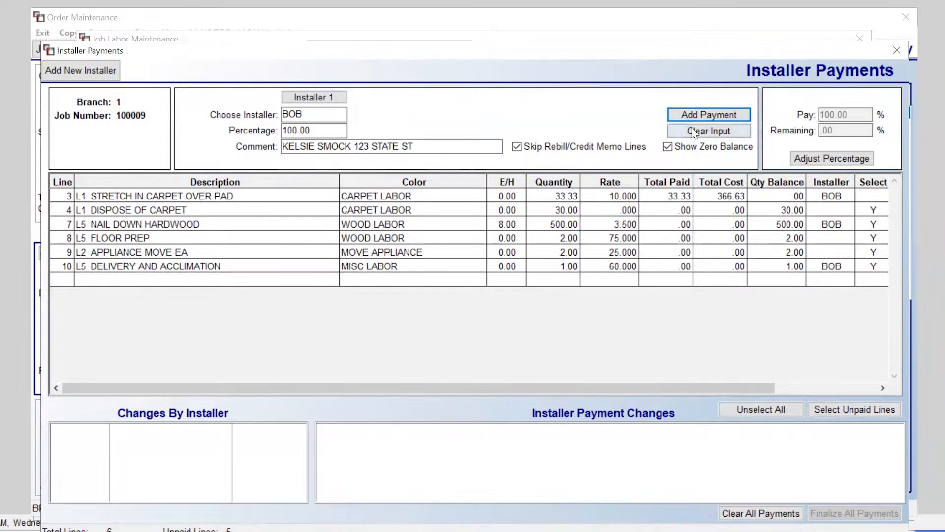
pyautogui.click(705, 116)
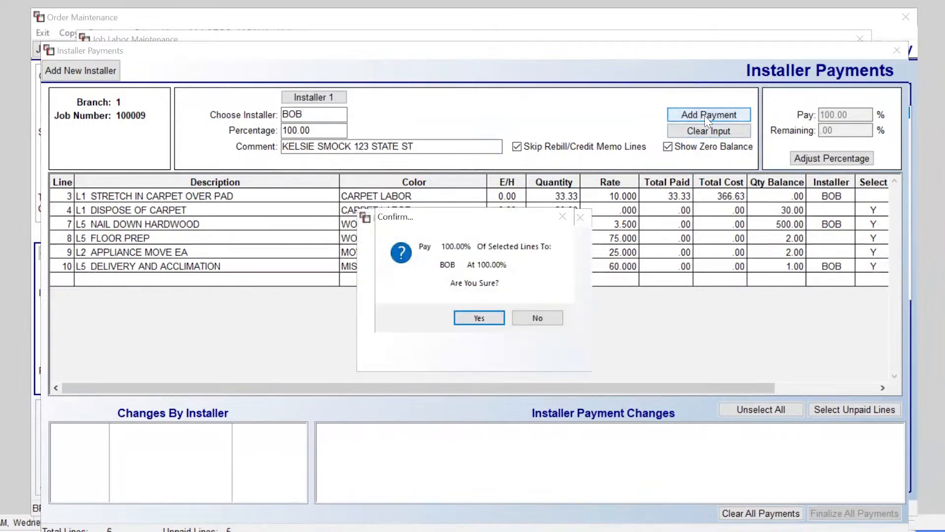
pyautogui.click(483, 319)
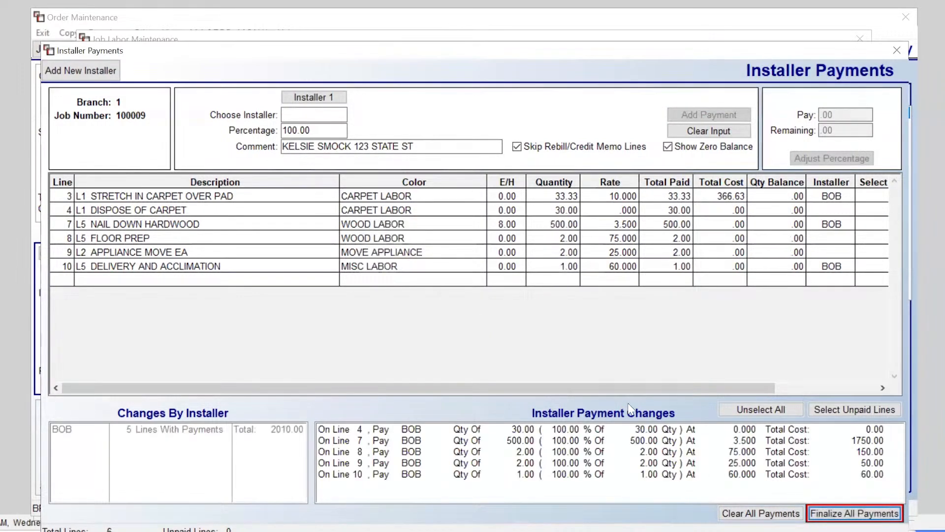
pyautogui.click(835, 516)
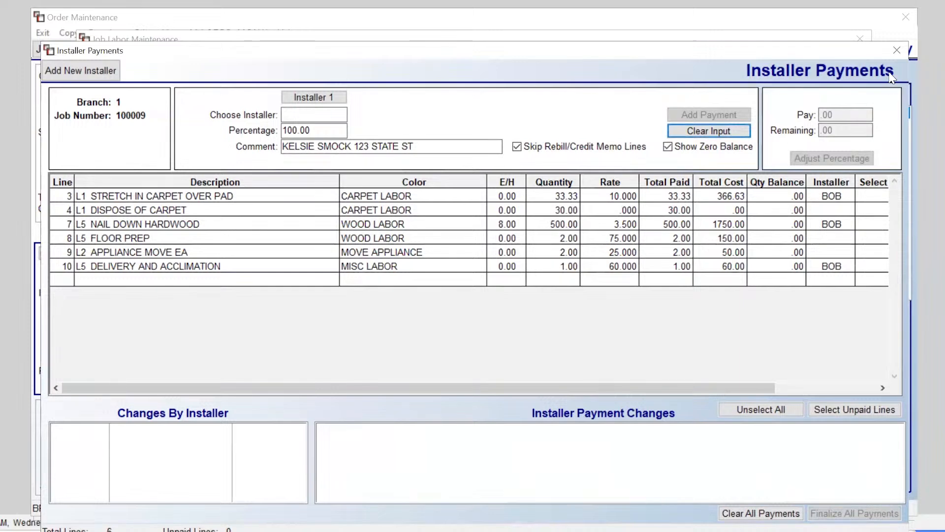
pyautogui.click(897, 51)
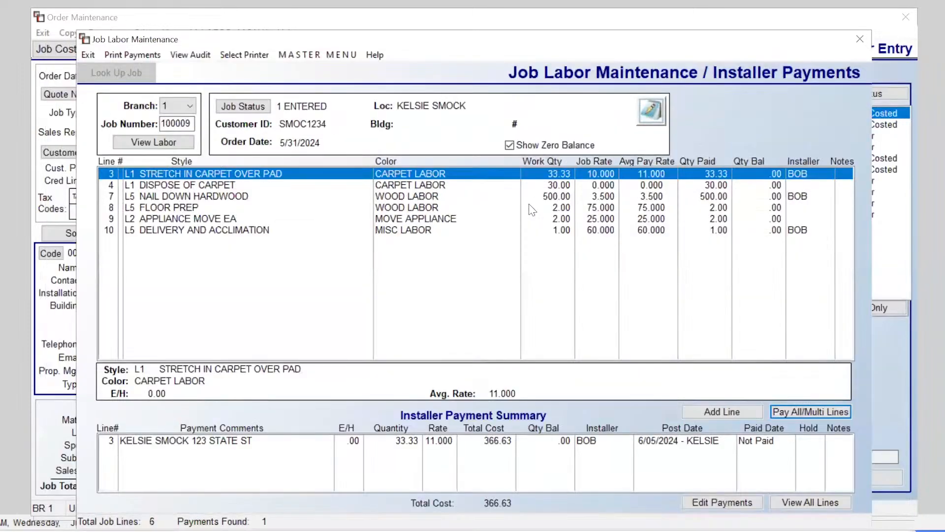
# Step: Check line 4's posted payment, then close Job Labor Maintenance and order 100009
pyautogui.click(218, 187)
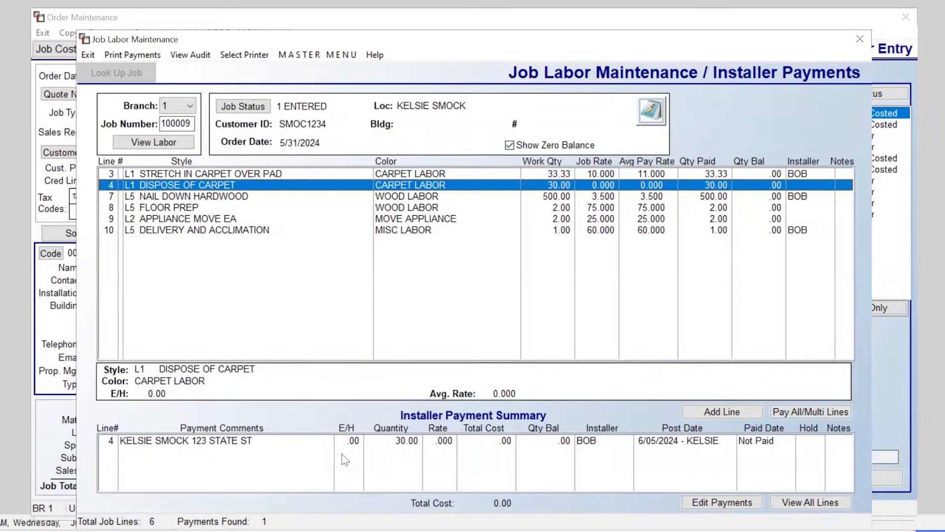
pyautogui.click(859, 39)
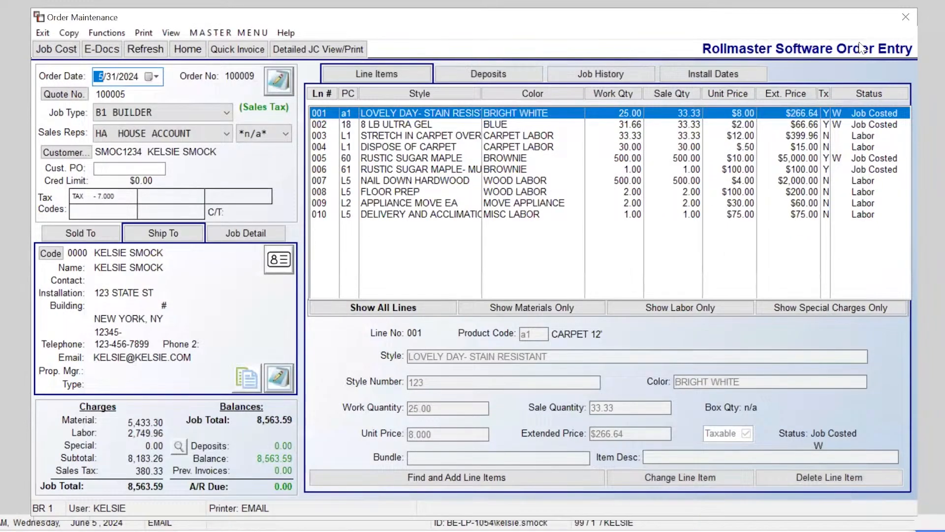
pyautogui.click(911, 19)
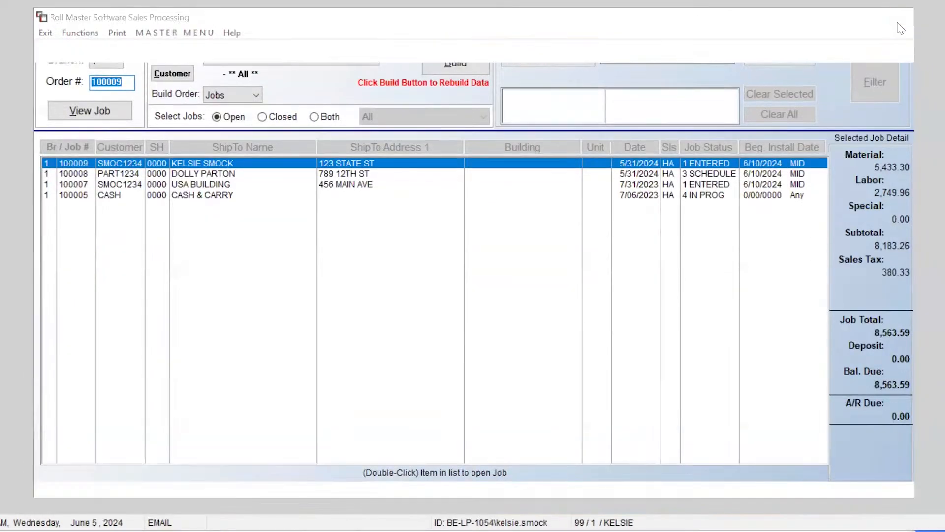
# Step: Go to Installation System > Installer Payables System and use the EMAIL printer
pyautogui.click(898, 23)
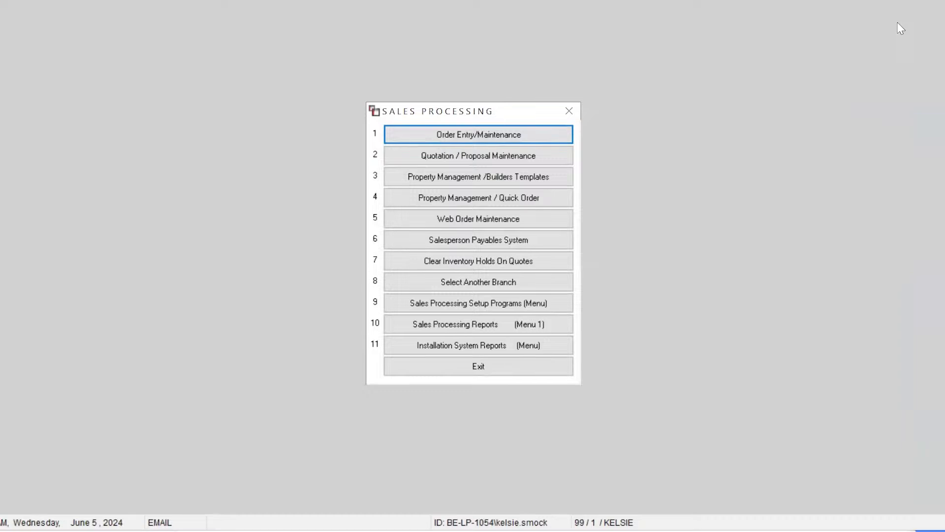
pyautogui.click(569, 110)
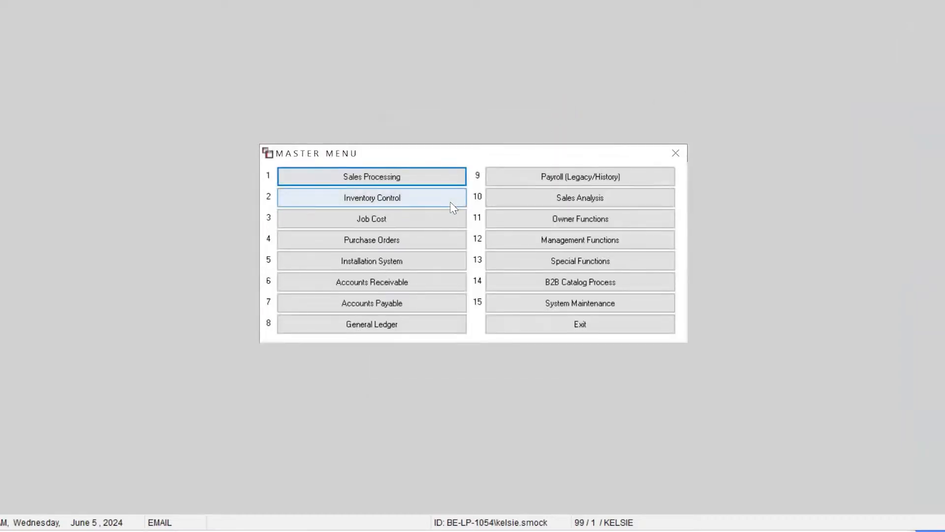
pyautogui.click(423, 262)
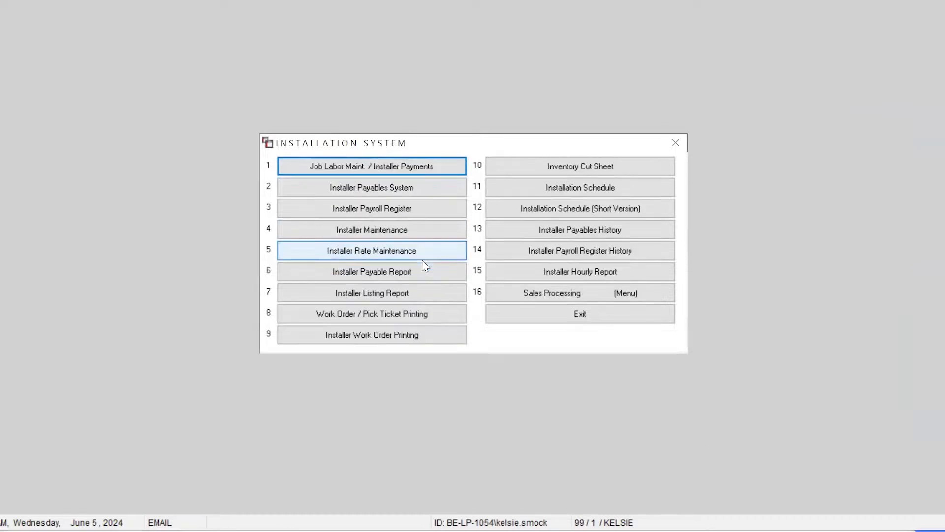
pyautogui.click(418, 192)
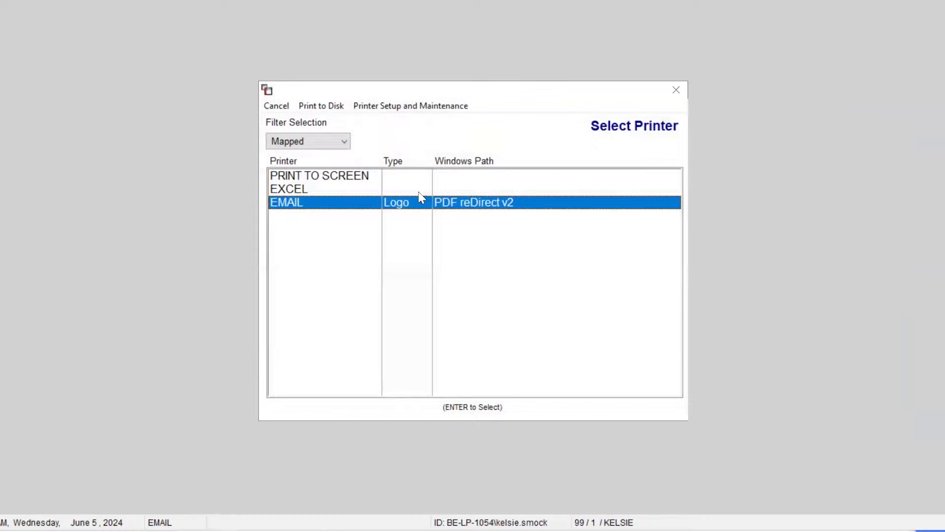
pyautogui.press('Return')
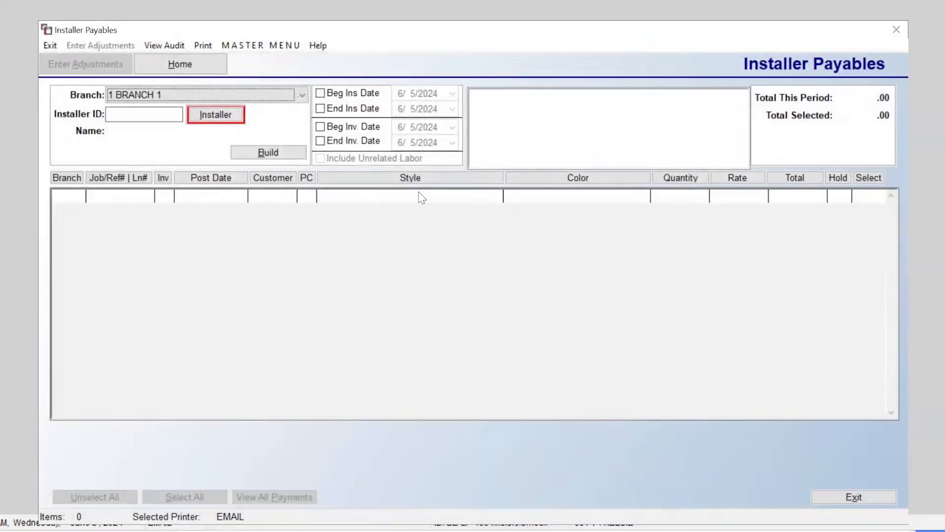
# Step: Load the installer's payables and select all six order 100009 lines, totalling 2376.63
pyautogui.click(224, 119)
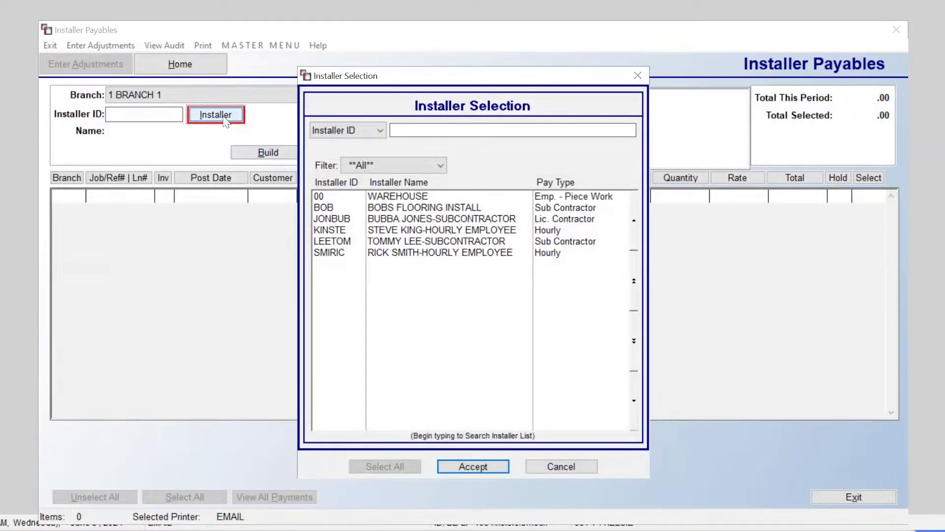
pyautogui.write('BOB')
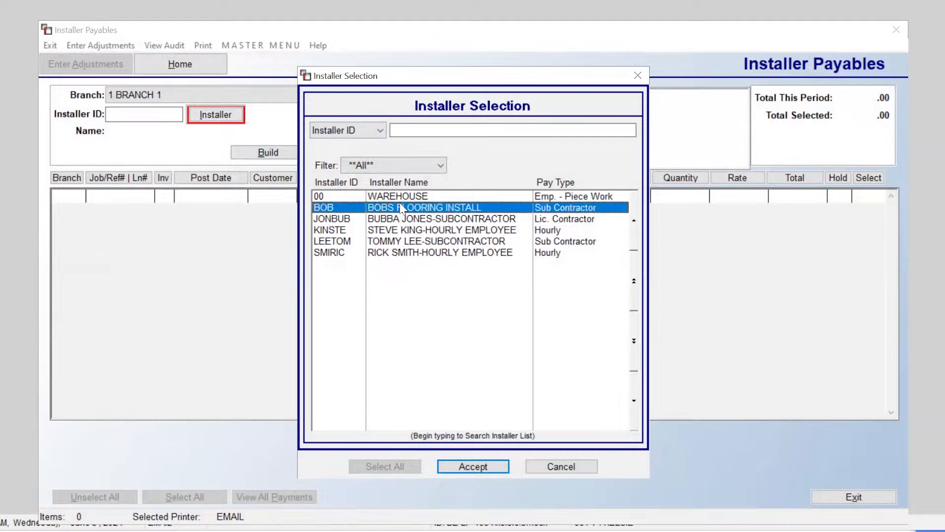
pyautogui.click(475, 466)
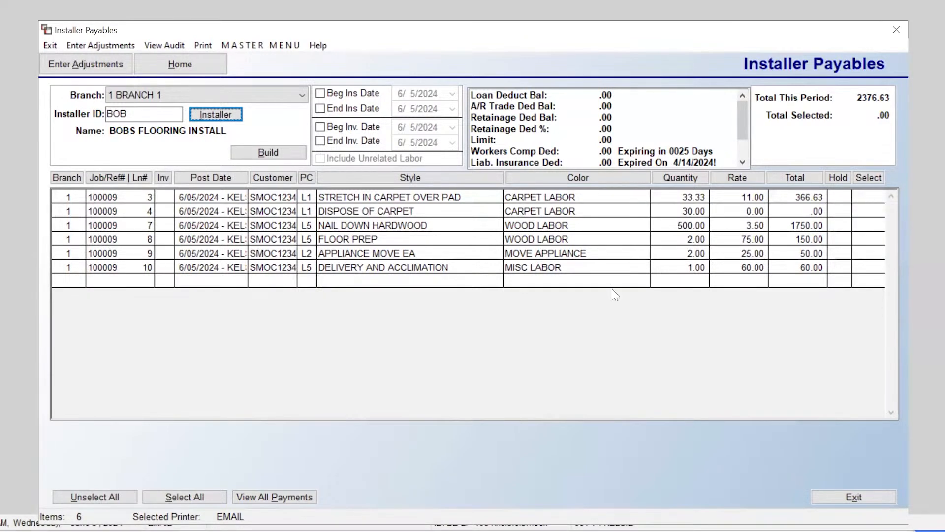
pyautogui.click(192, 498)
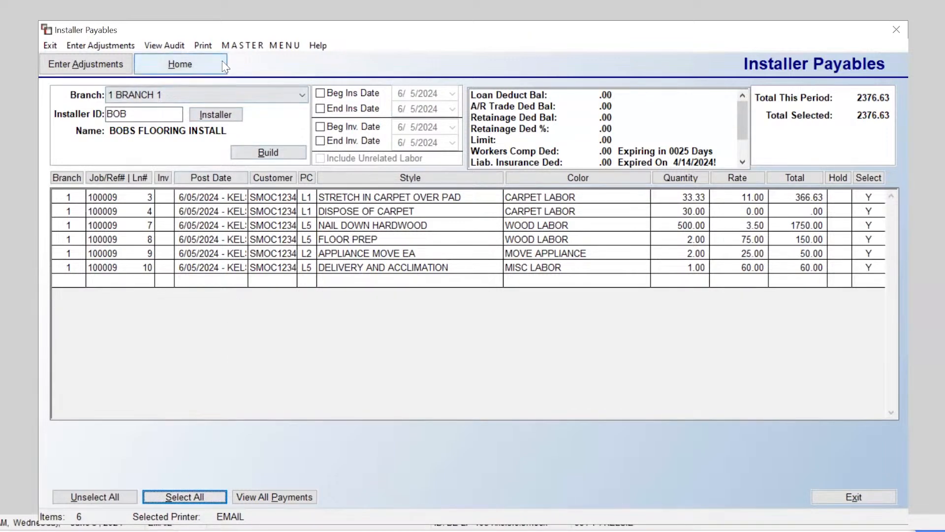
pyautogui.click(210, 44)
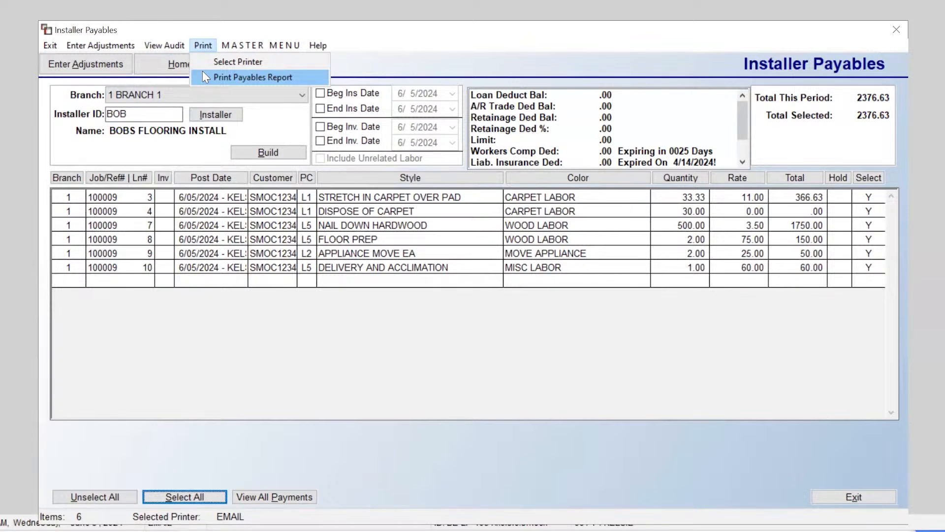
# Step: Run Print Payables Report to bring up the Deductions form for the 2376.63 payment
pyautogui.click(204, 79)
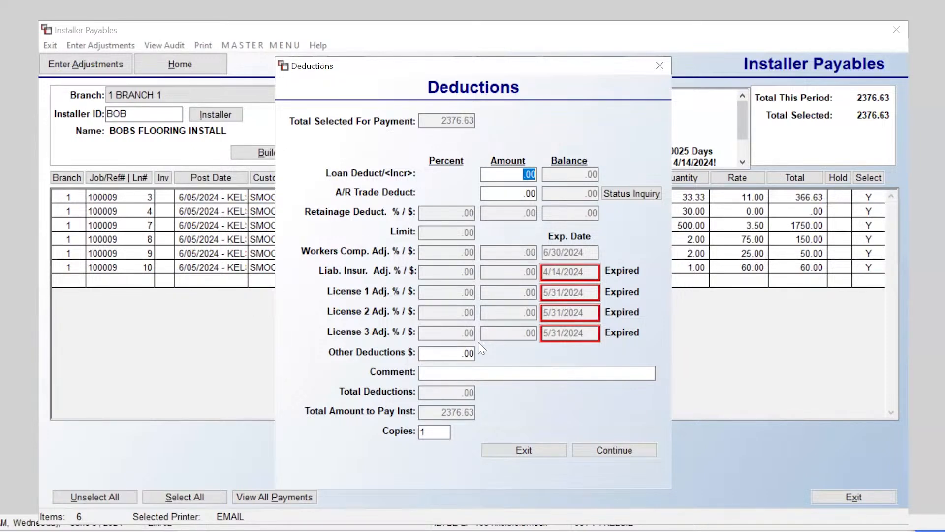
# Step: Enter a trial other deduction of 25 with the comment 'INSTALLER TEE SHIRT'
pyautogui.click(452, 351)
pyautogui.moveTo(453, 351); pyautogui.dragTo(478, 355)
pyautogui.write('25')
pyautogui.click(559, 374)
pyautogui.write('INSTALLER R')
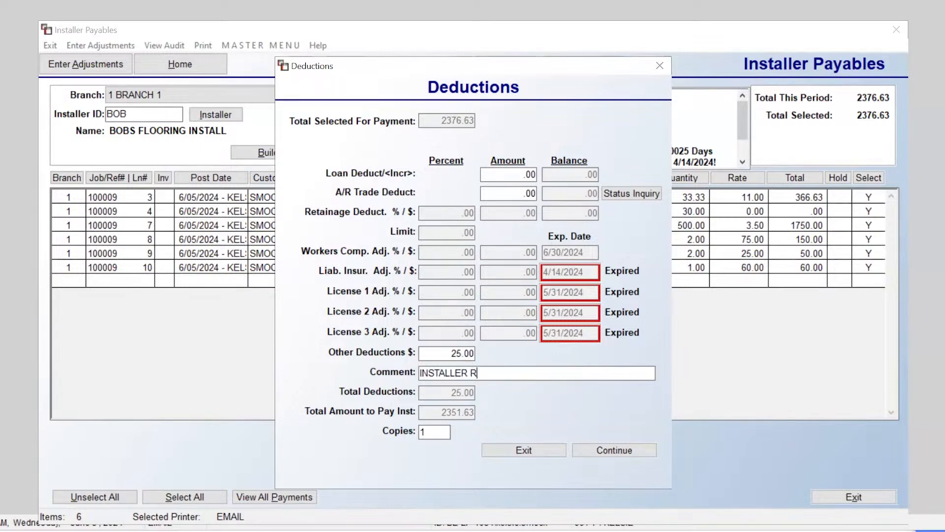
pyautogui.press('BackSpace')
pyautogui.write('TEE SHIRT')
# Step: Clear the deduction comment and amount back to .00, then continue printing the payables
pyautogui.moveTo(517, 373); pyautogui.dragTo(492, 363)
pyautogui.press('BackSpace')
pyautogui.press('BackSpace')
pyautogui.press('Tab')
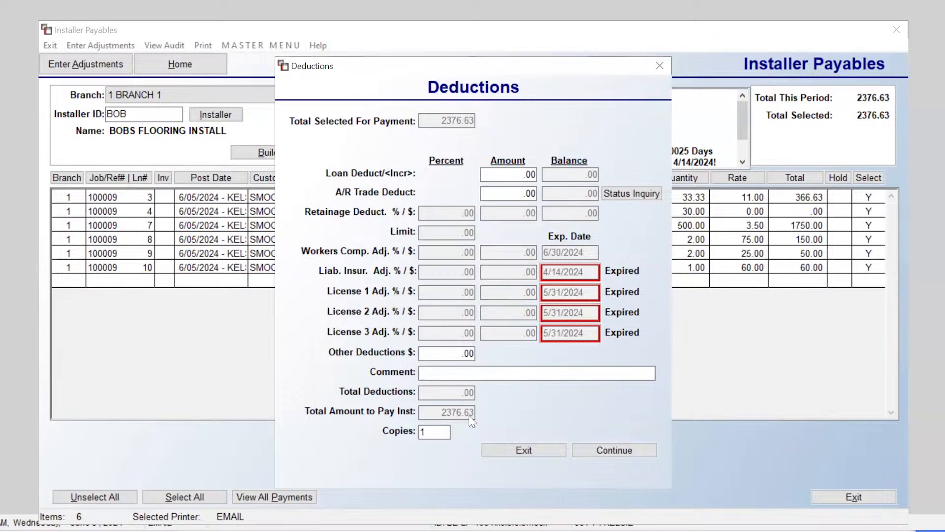
pyautogui.click(609, 451)
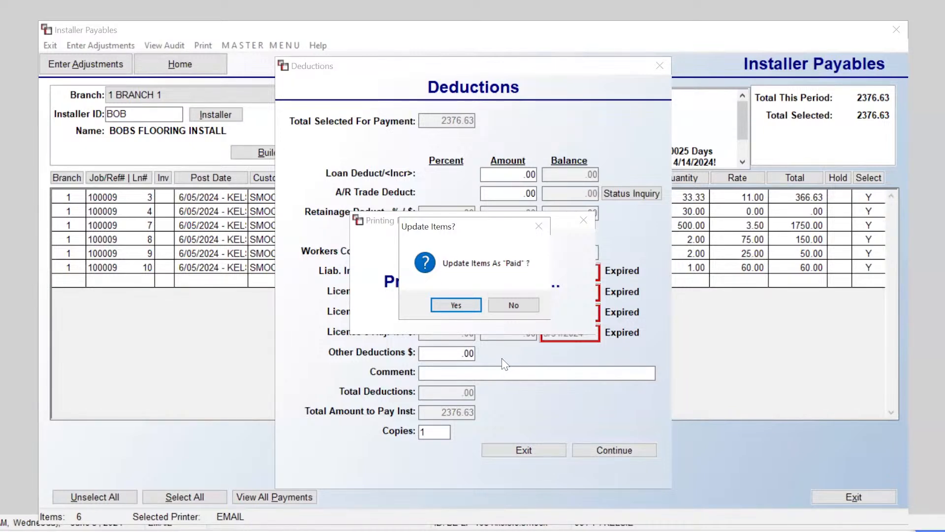
# Step: Mark the items paid and post the 2376.63 A/P open item to 5100 Cost of Labor for payment
pyautogui.click(456, 306)
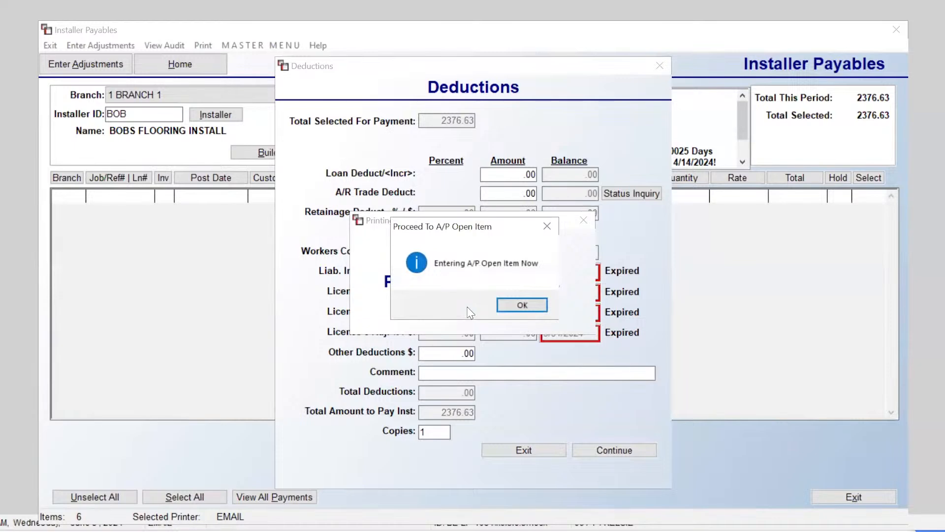
pyautogui.click(522, 306)
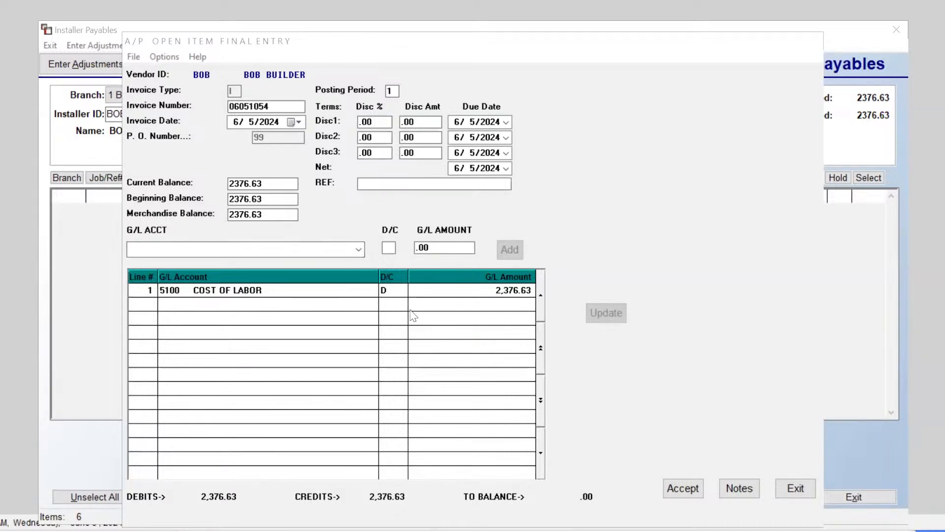
pyautogui.click(686, 488)
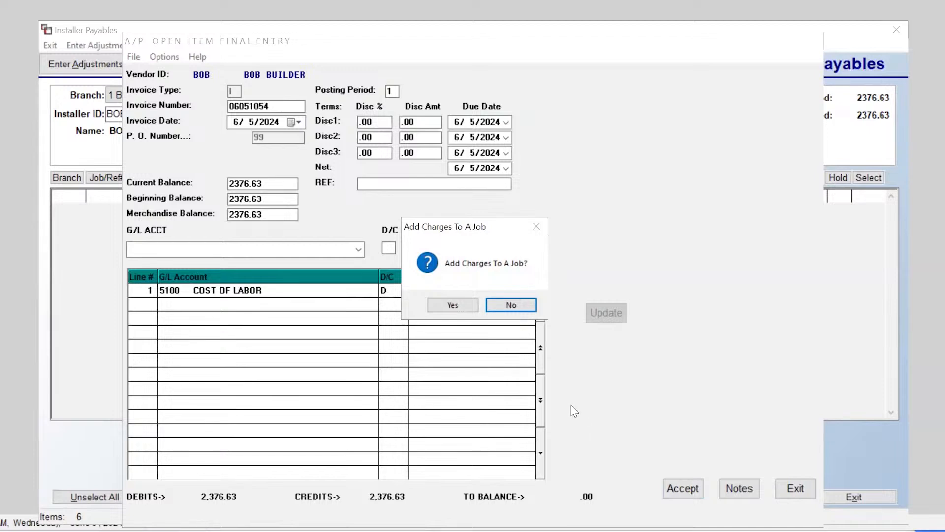
pyautogui.click(516, 306)
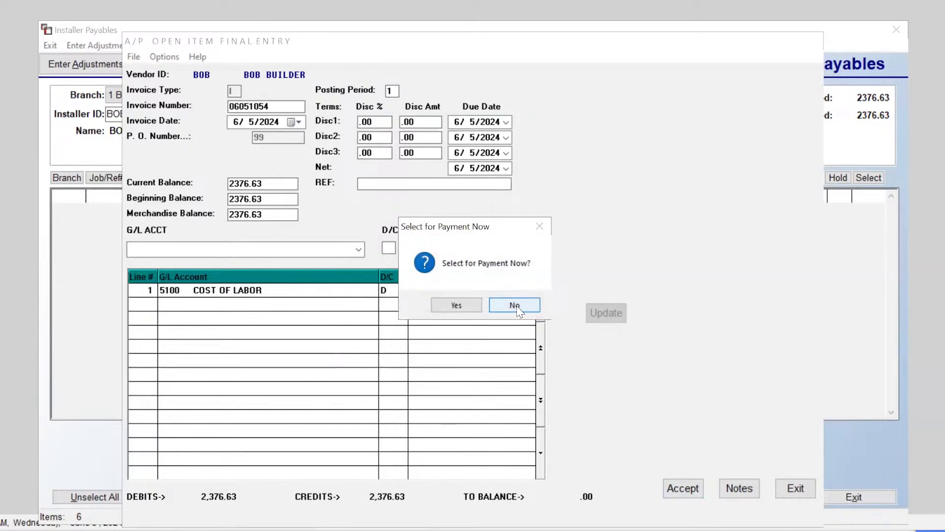
pyautogui.click(455, 306)
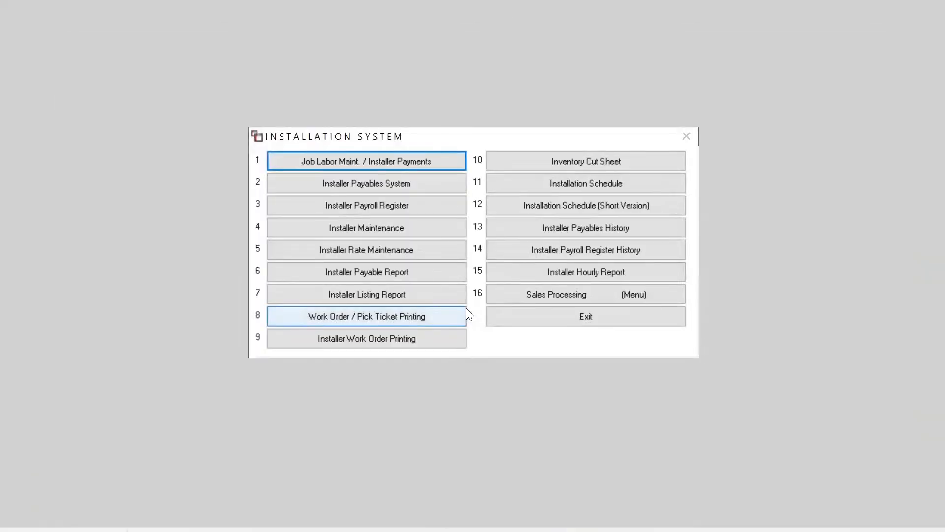
# Step: Go to Accounts Payable > A/P Reports page 2 > Print Checks
pyautogui.press('Escape')
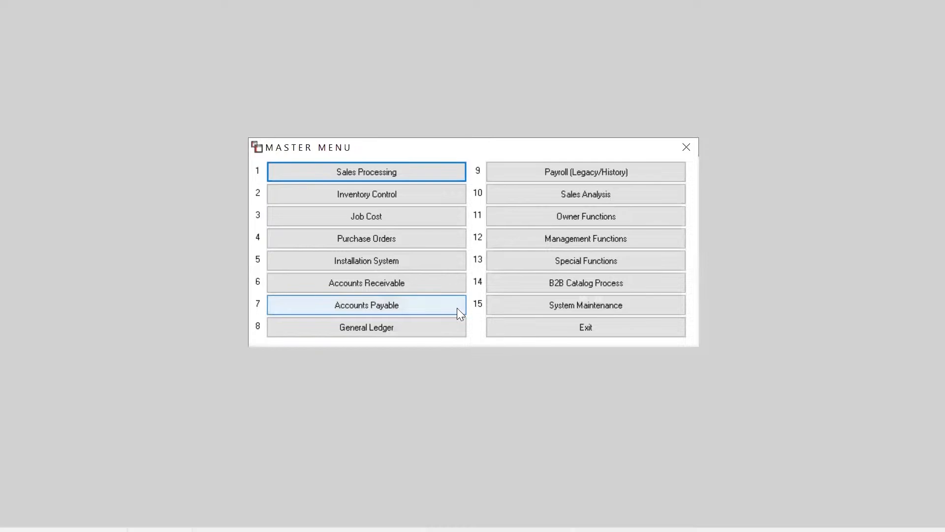
pyautogui.click(408, 309)
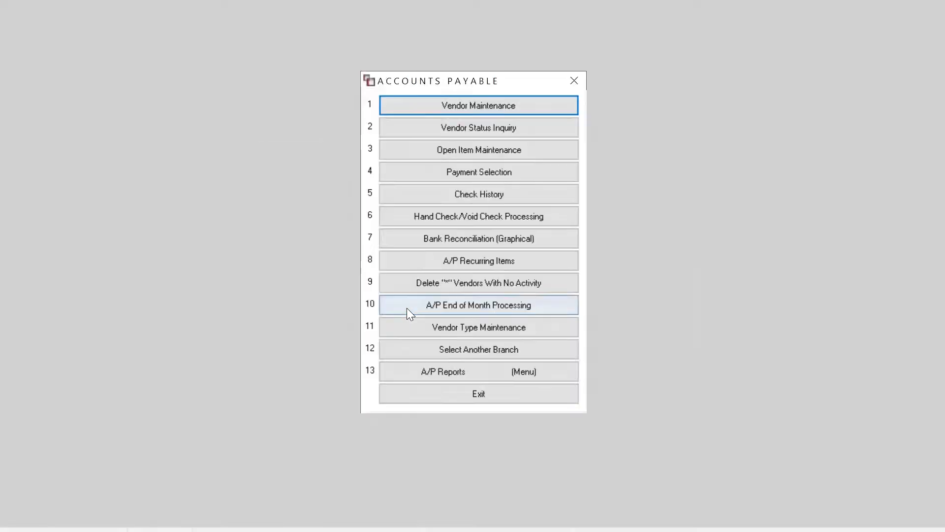
pyautogui.click(472, 373)
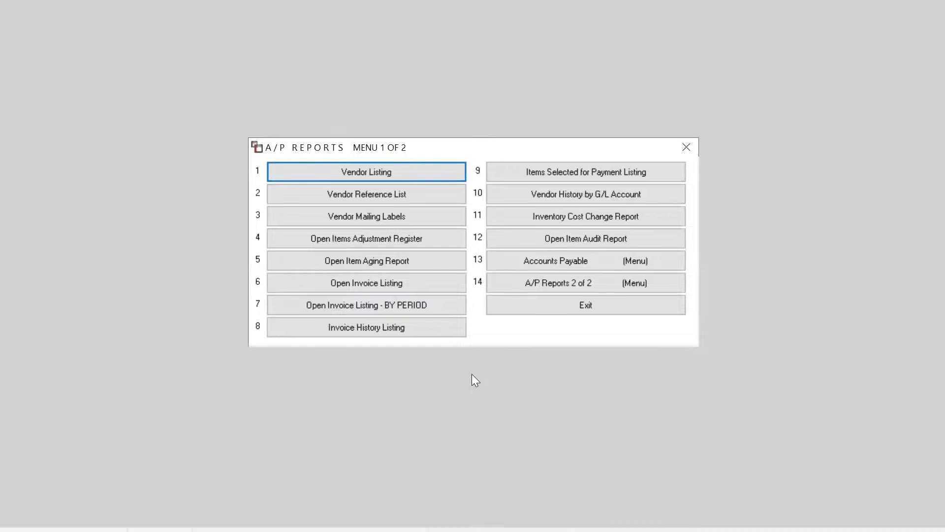
pyautogui.click(503, 283)
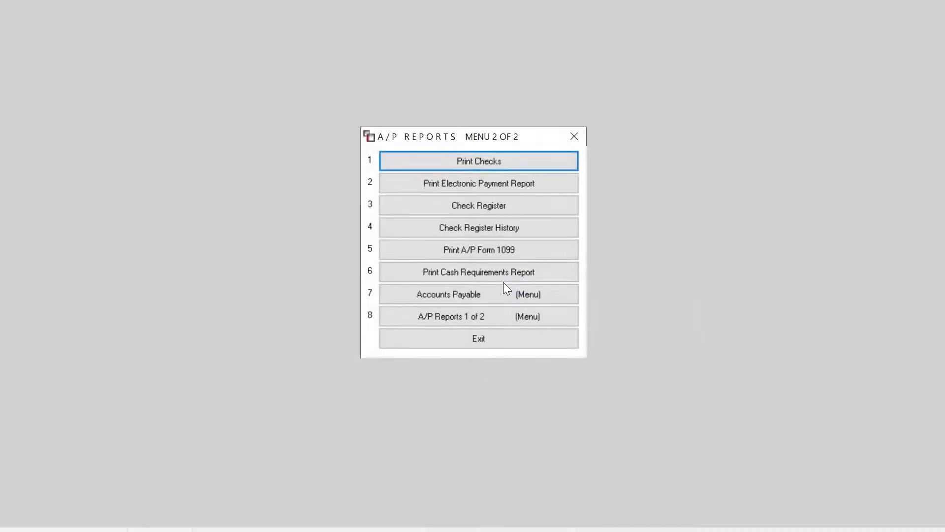
pyautogui.click(492, 159)
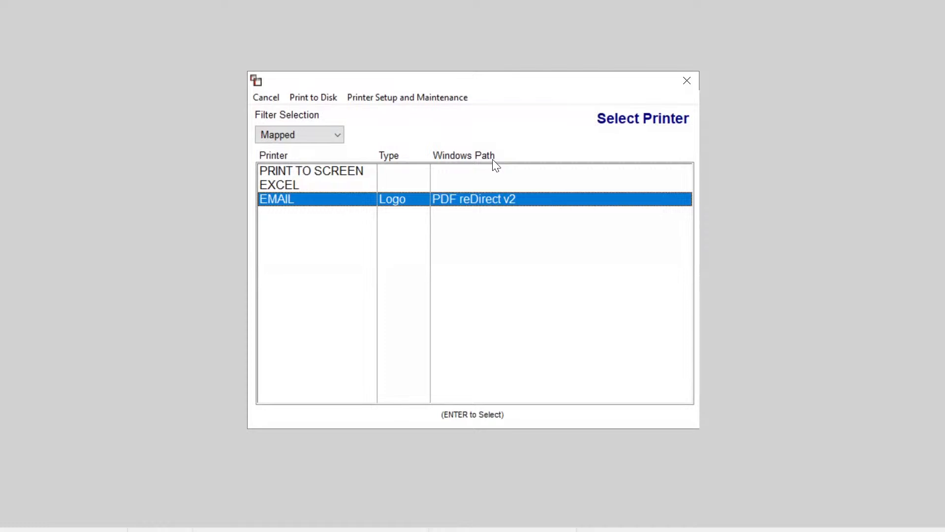
# Step: Print check 1 from the 1000 Cash Bank account on the EMAIL printer and confirm it printed correctly
pyautogui.press('Return')
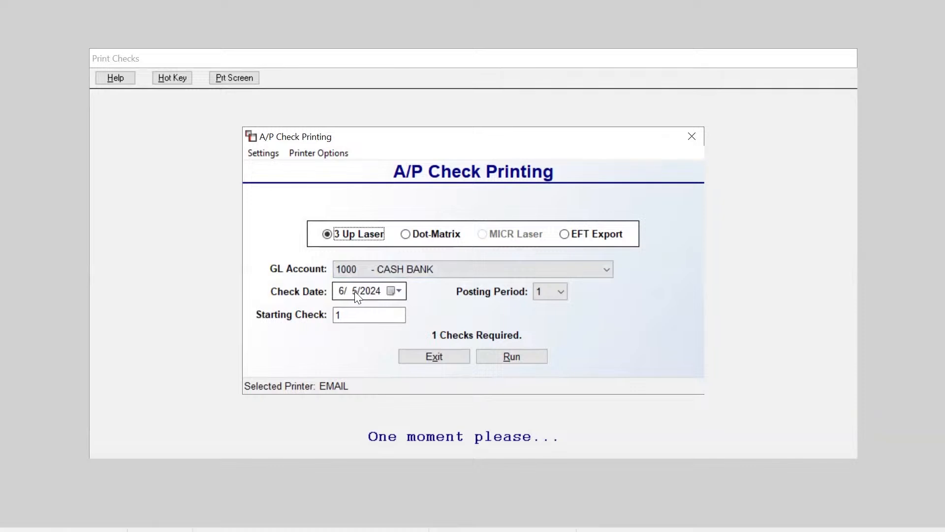
pyautogui.click(503, 350)
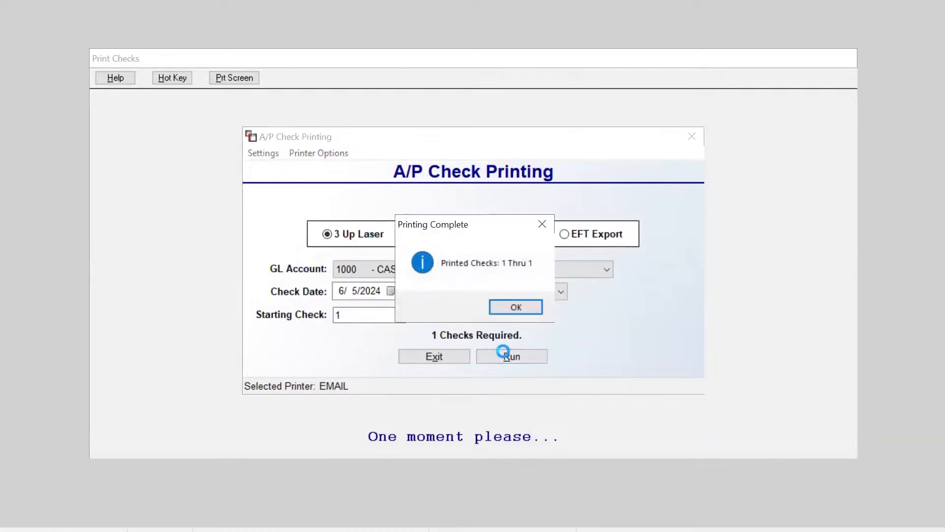
pyautogui.click(517, 310)
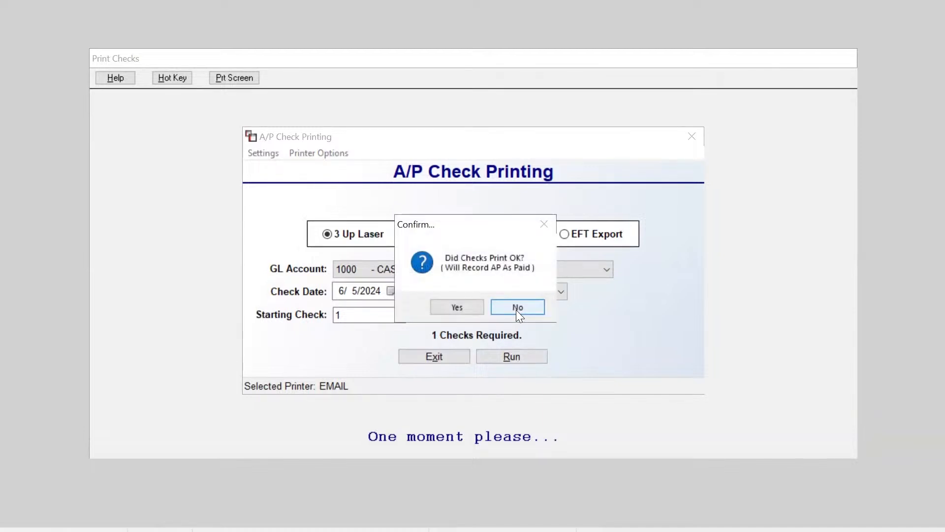
pyautogui.click(469, 305)
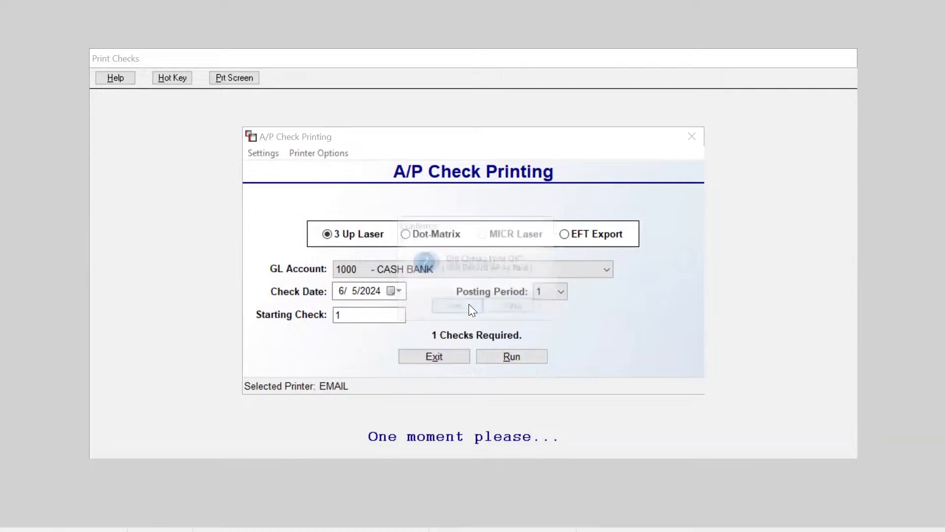
pyautogui.click(468, 304)
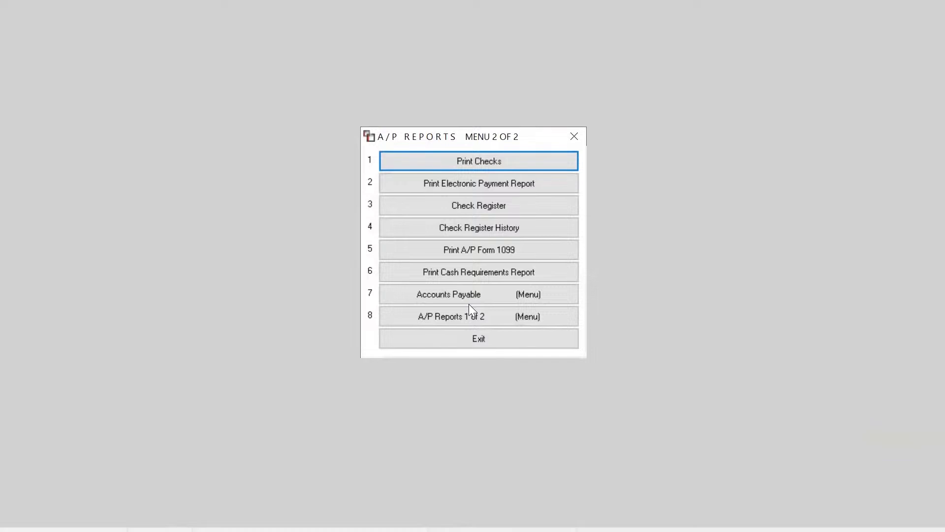
# Step: Reopen order 100009 from the Order Entry job list
pyautogui.press('Escape')
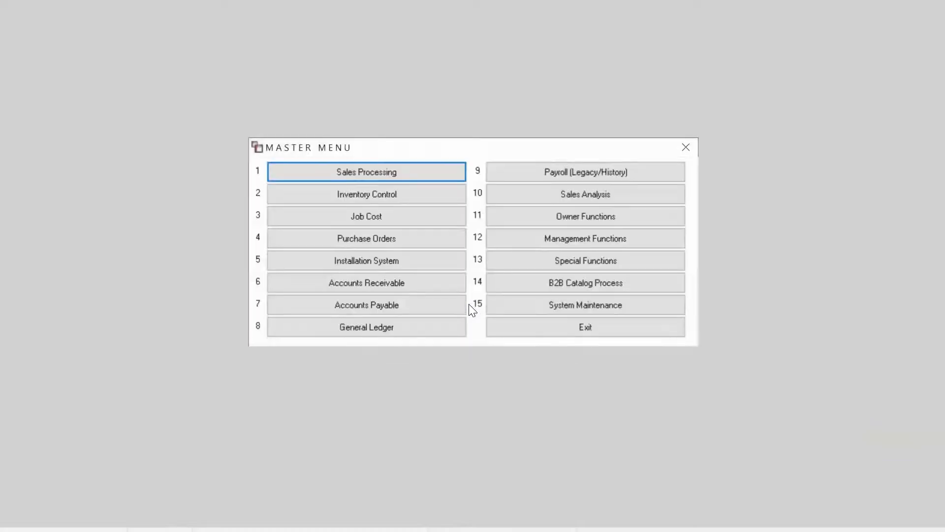
pyautogui.click(344, 168)
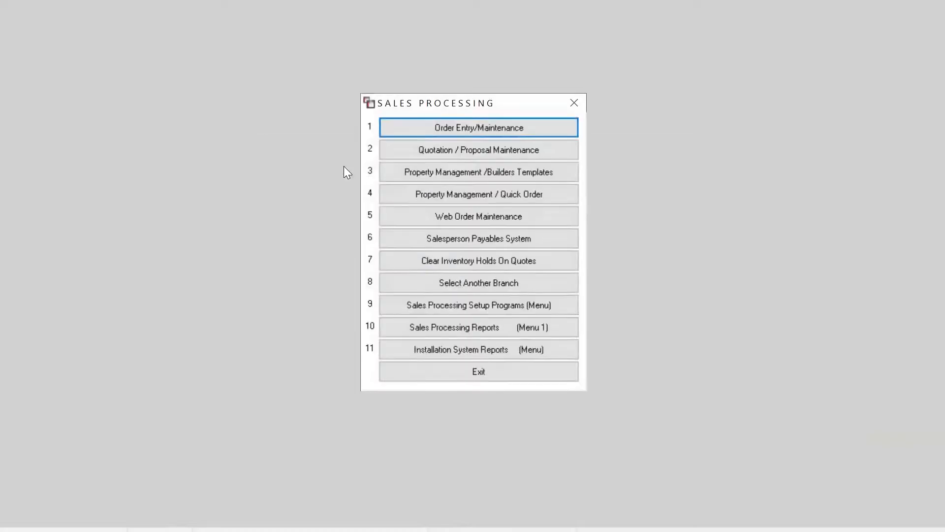
pyautogui.click(408, 134)
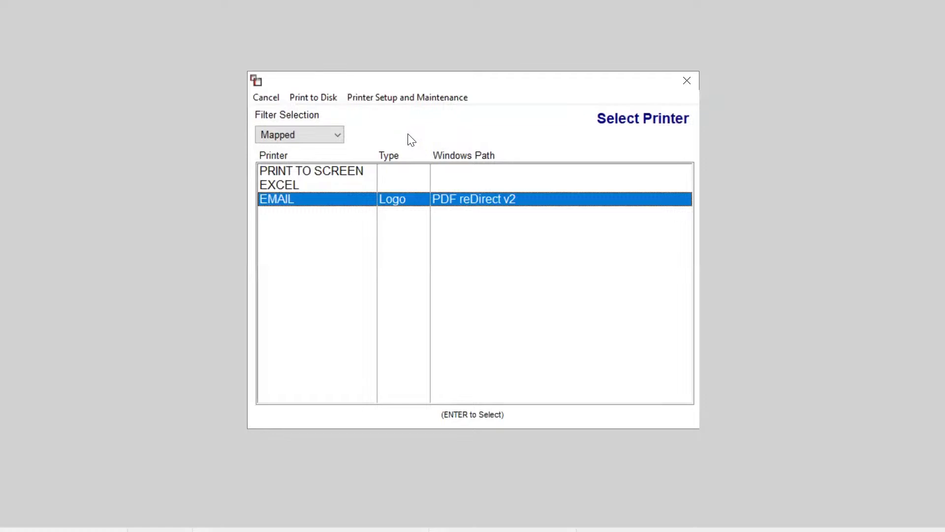
pyautogui.press('Return')
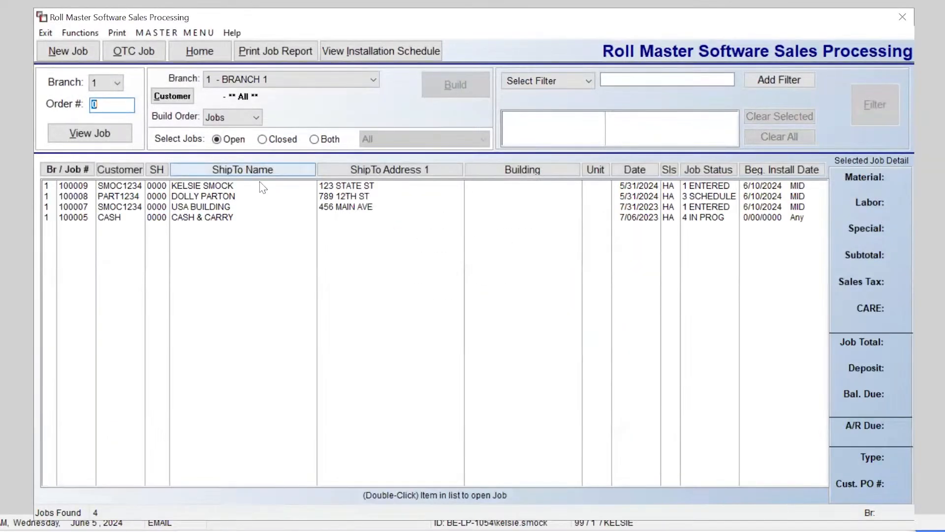
pyautogui.click(240, 187)
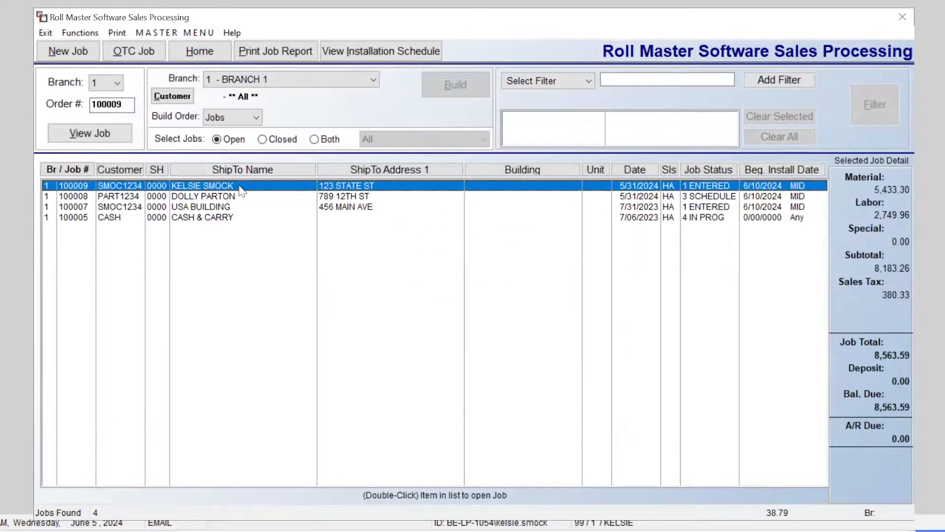
pyautogui.doubleClick(241, 187)
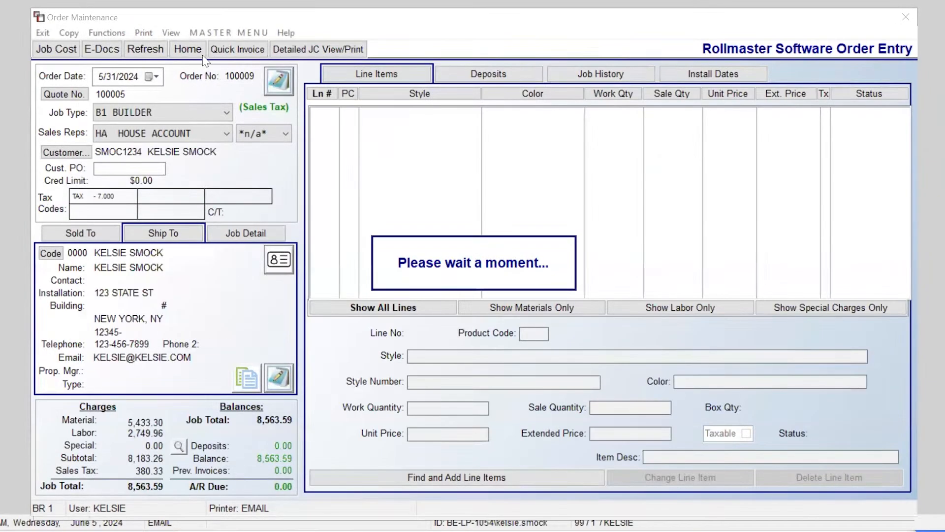
# Step: Bring up Job Labor Maintenance to view the order's installer payments
pyautogui.click(200, 36)
pyautogui.moveTo(262, 107)
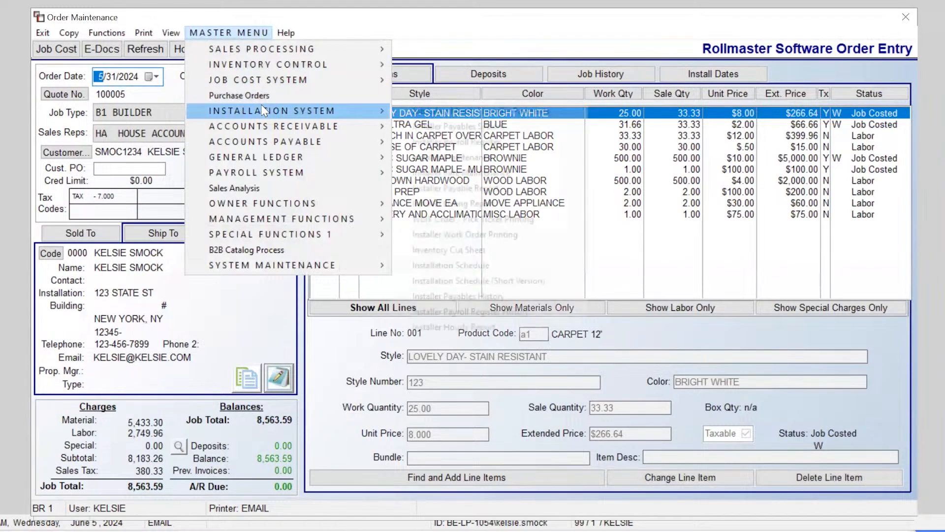
pyautogui.click(433, 112)
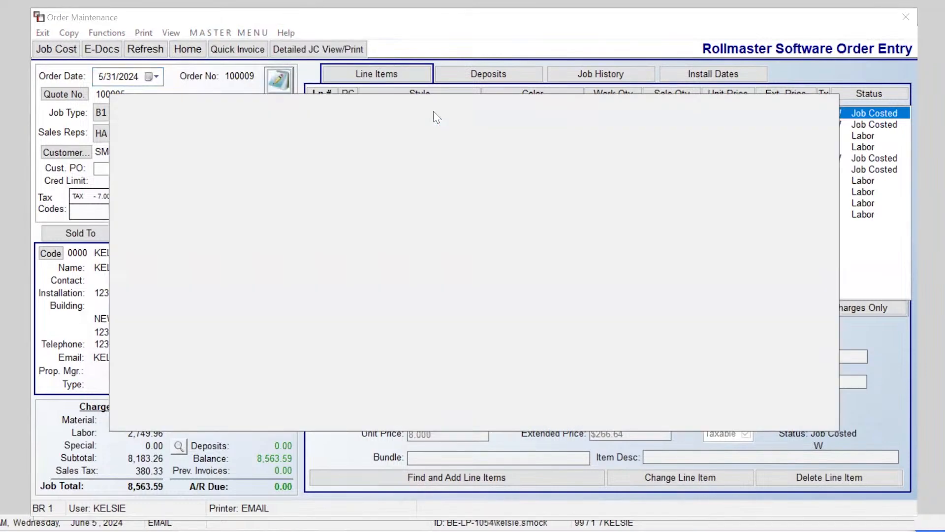